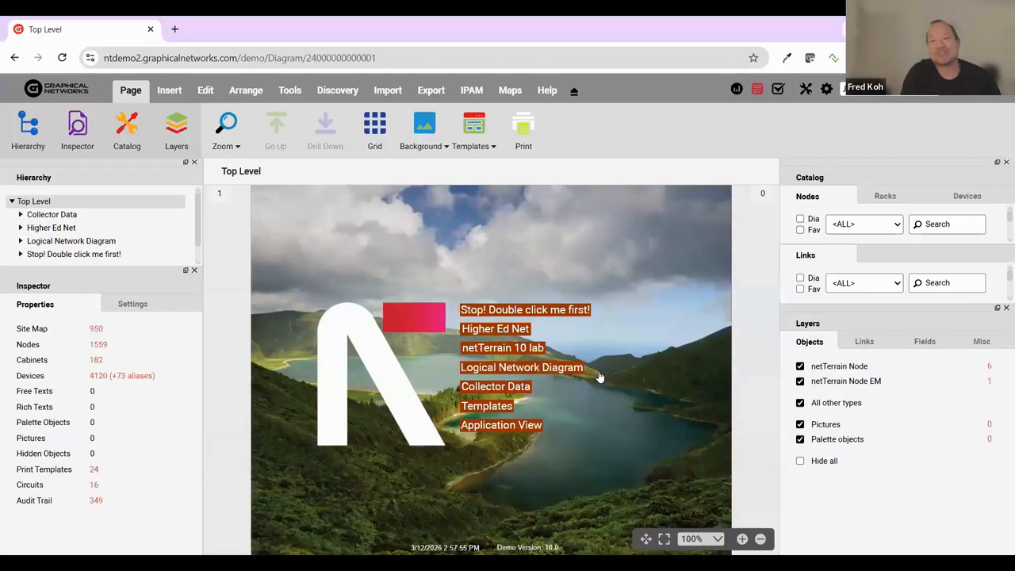
Open the Sandbox diagram inside Logical Network Diagram and delete its 2_Site node.
{"action": "double_click", "coordinate": [596, 367]}
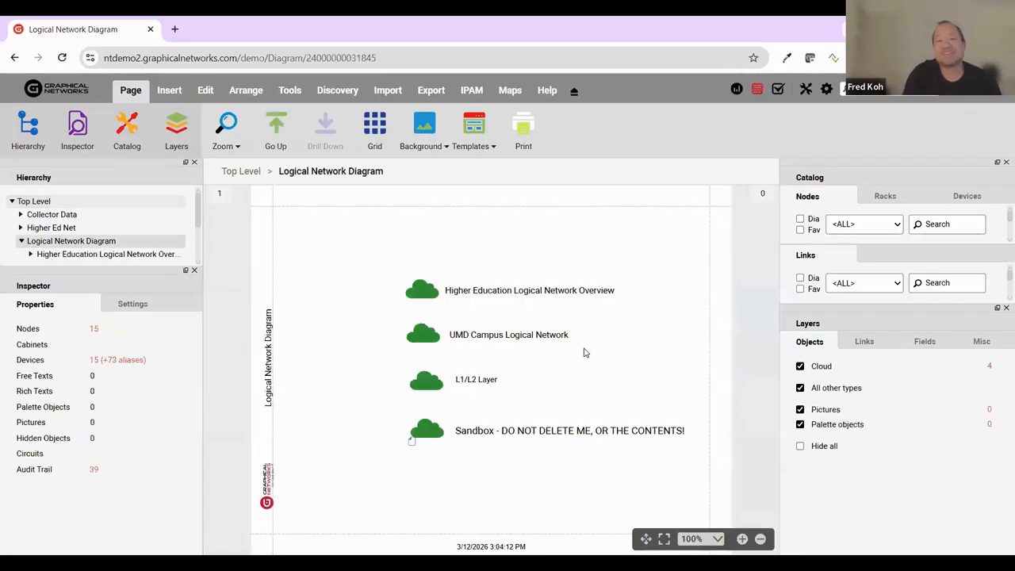
{"action": "double_click", "coordinate": [427, 429]}
{"action": "right_click", "coordinate": [520, 224]}
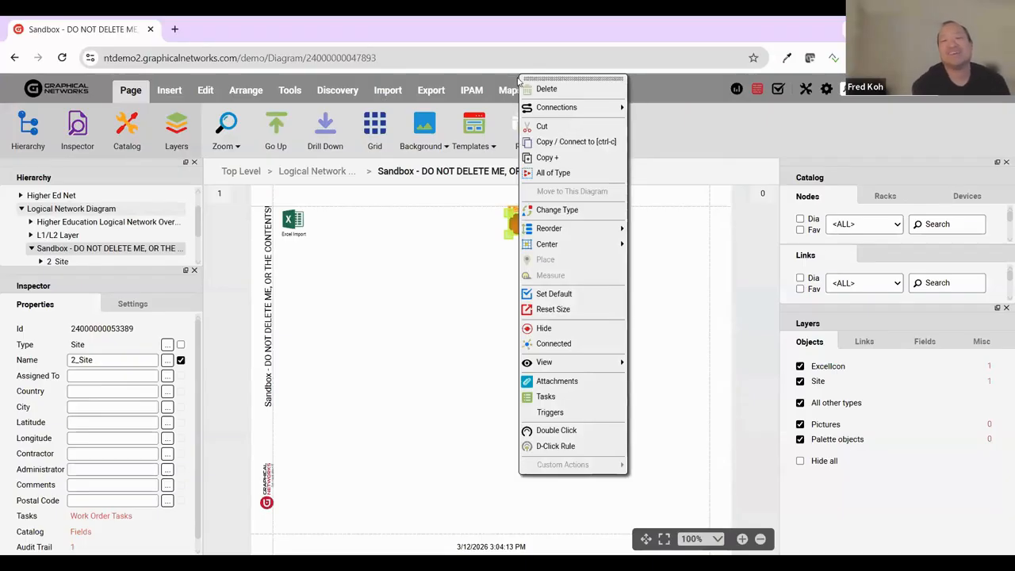
{"action": "left_click", "coordinate": [547, 89]}
{"action": "left_click", "coordinate": [560, 287]}
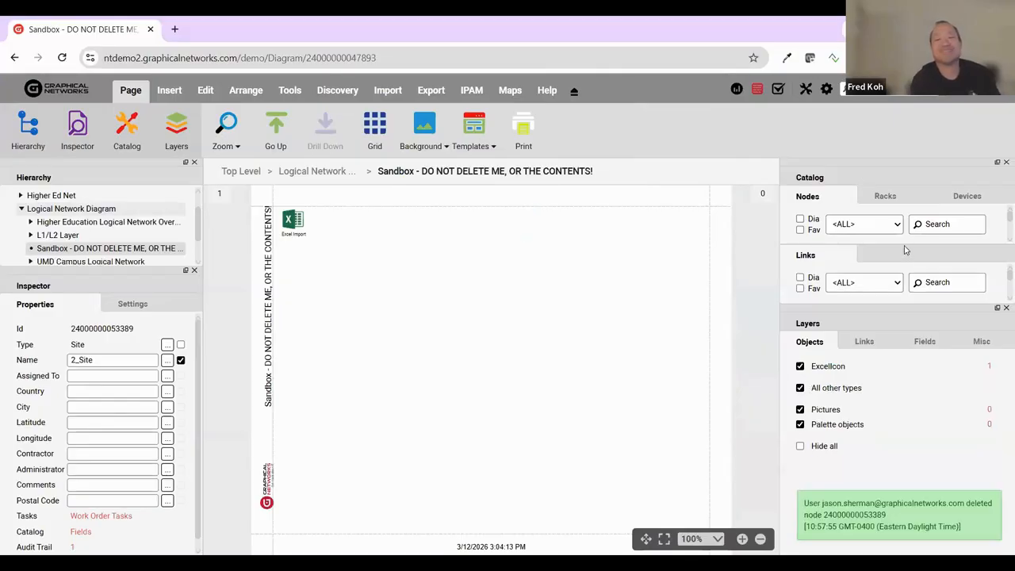
Enlarge the catalog's node and link lists and examine the available link types, such as 12 Strand Fiber.
{"action": "left_click_drag", "start_coordinate": [905, 243], "coordinate": [913, 398]}
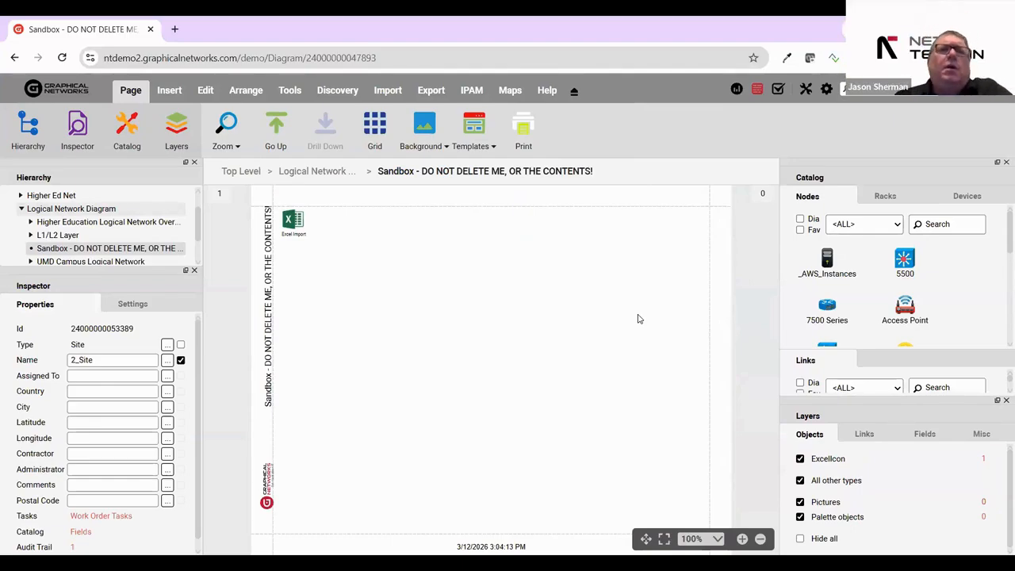
{"action": "scroll", "coordinate": [617, 284], "scroll_direction": "down", "scroll_amount": 2}
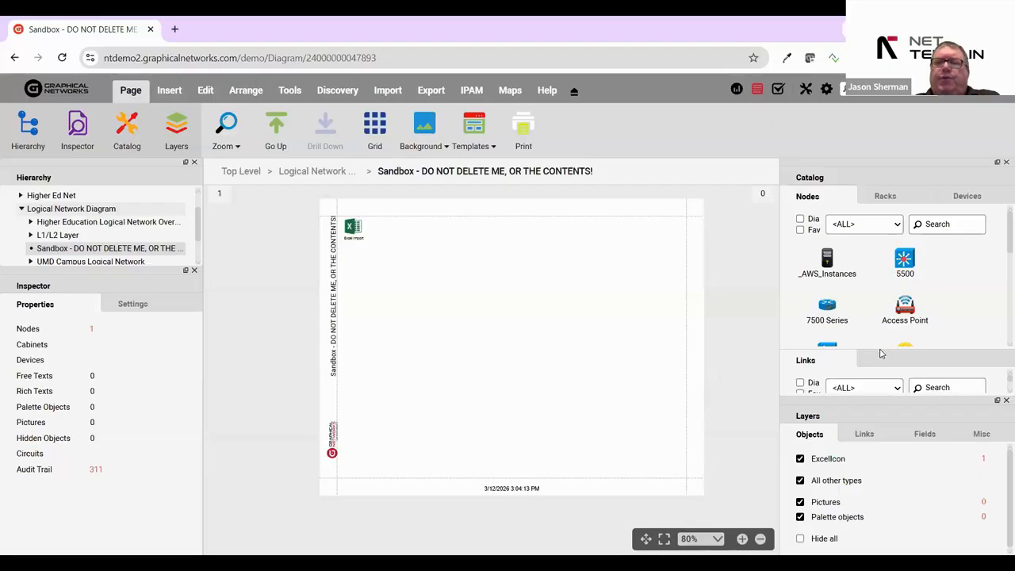
{"action": "left_click_drag", "start_coordinate": [880, 354], "coordinate": [881, 258]}
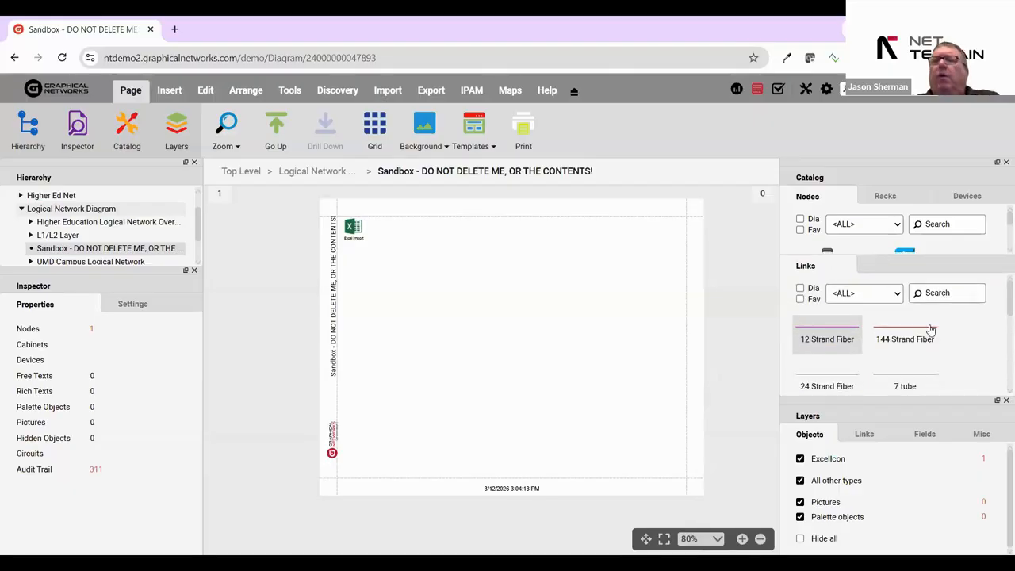
{"action": "left_click", "coordinate": [834, 339]}
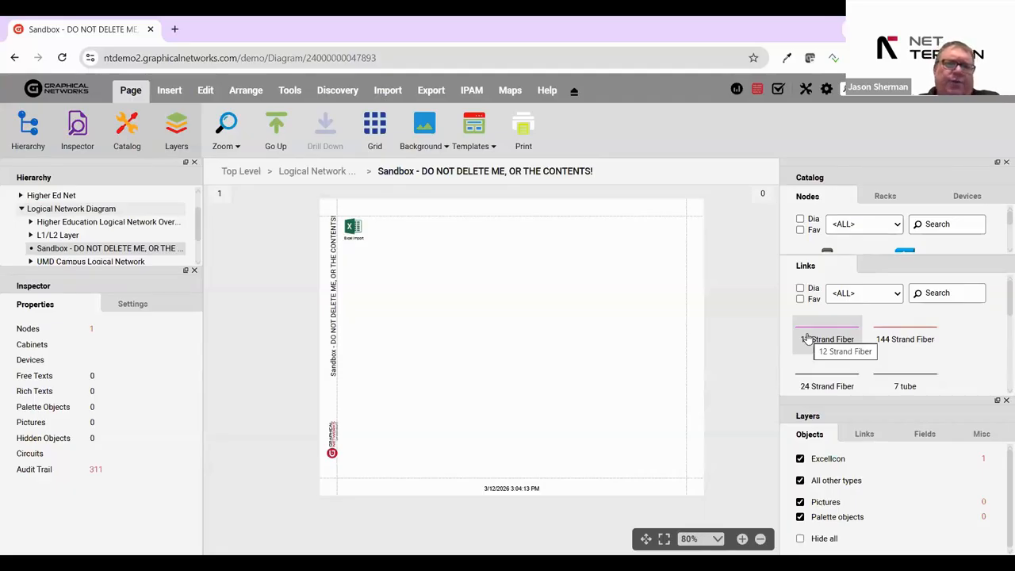
Filter the device catalog to OSP_Devices and place a Commscope FOSC450 B6-6-24-1-B0V closure in the left half of the diagram.
{"action": "left_click", "coordinate": [978, 197]}
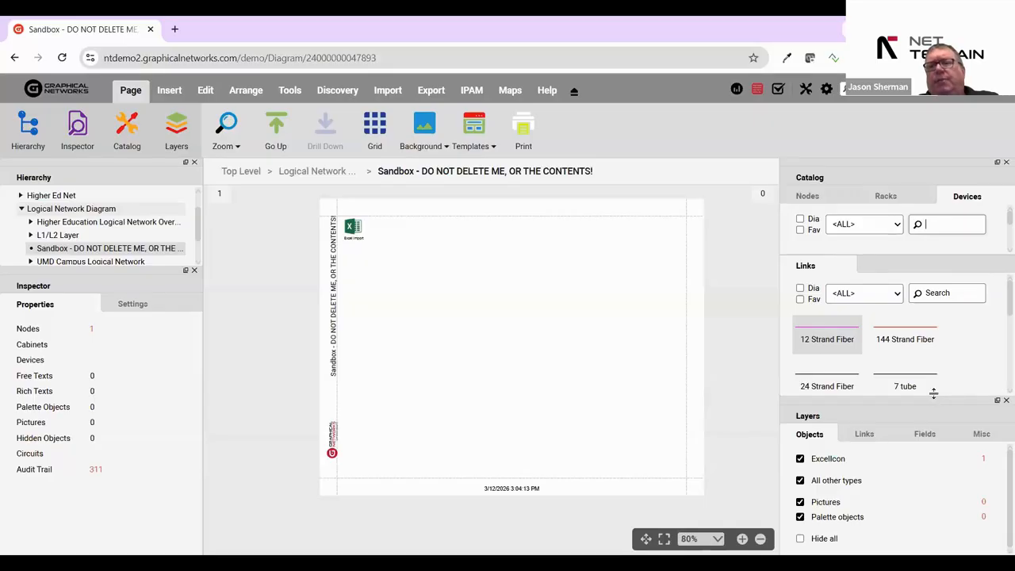
{"action": "left_click_drag", "start_coordinate": [934, 396], "coordinate": [936, 452]}
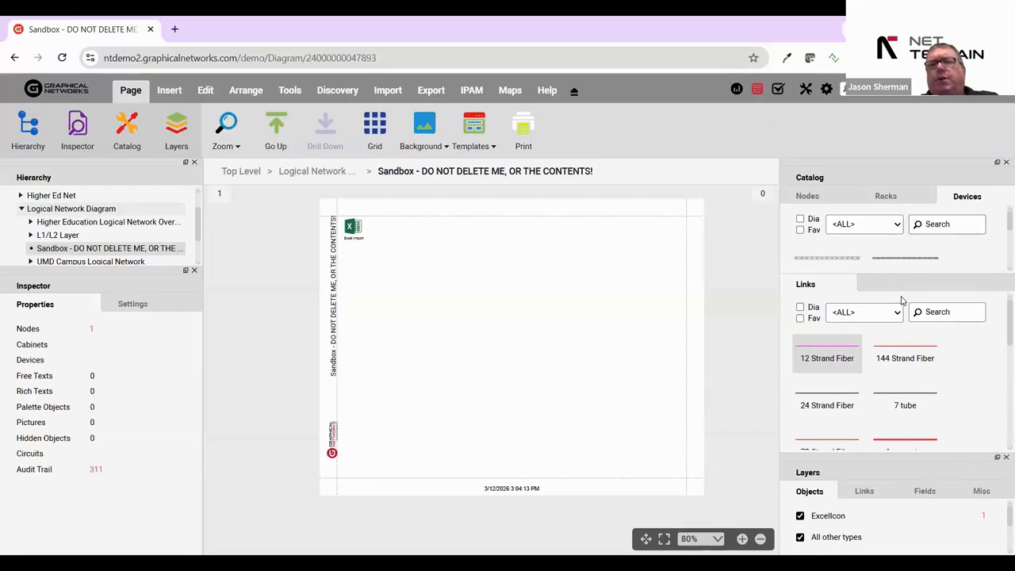
{"action": "left_click_drag", "start_coordinate": [897, 276], "coordinate": [904, 381]}
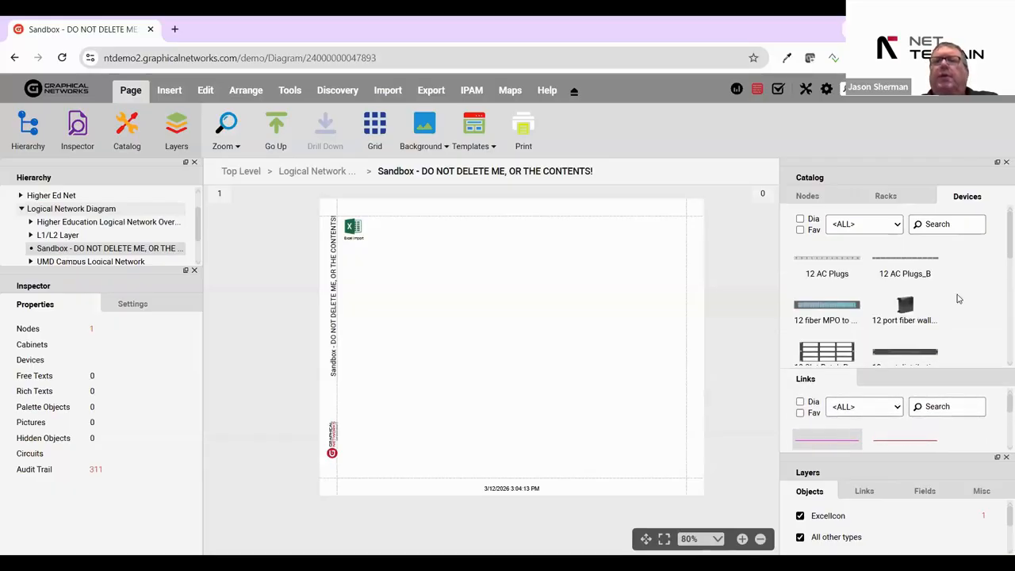
{"action": "left_click", "coordinate": [898, 225]}
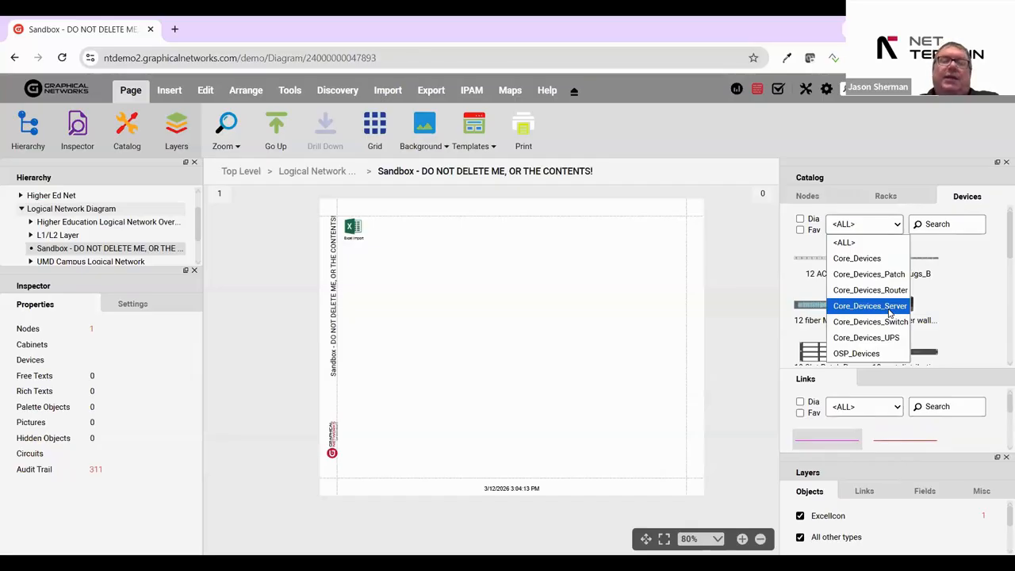
{"action": "left_click", "coordinate": [875, 355]}
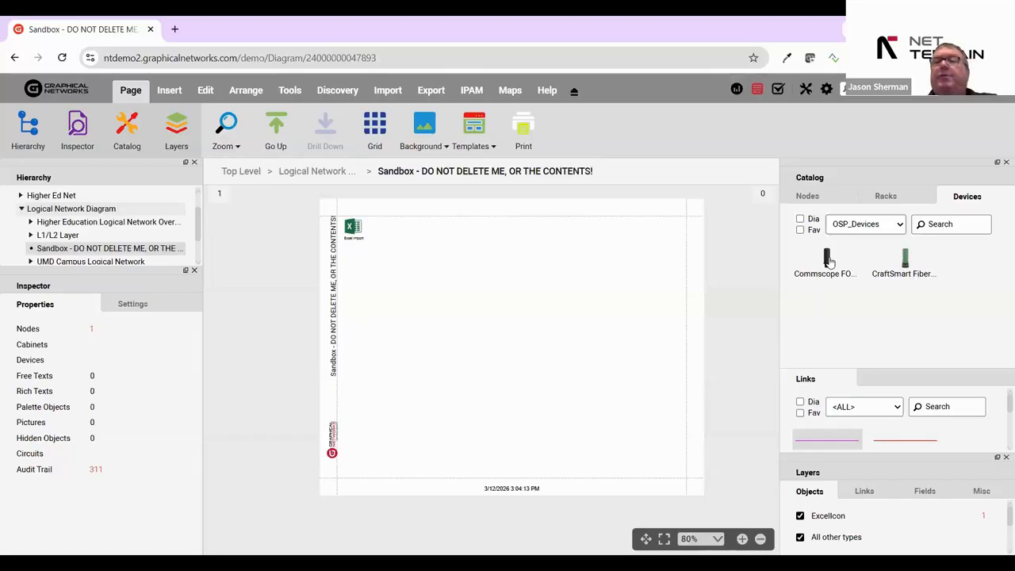
{"action": "left_click_drag", "start_coordinate": [829, 262], "coordinate": [466, 357]}
{"action": "left_click", "coordinate": [454, 360]}
{"action": "left_click", "coordinate": [544, 320]}
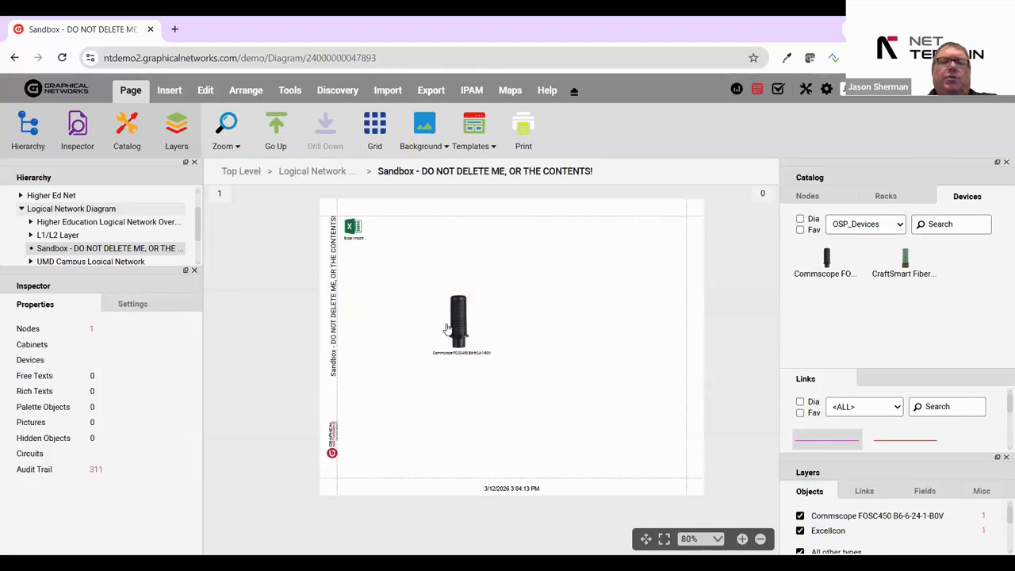
{"action": "left_click", "coordinate": [449, 329]}
{"action": "left_click", "coordinate": [491, 362]}
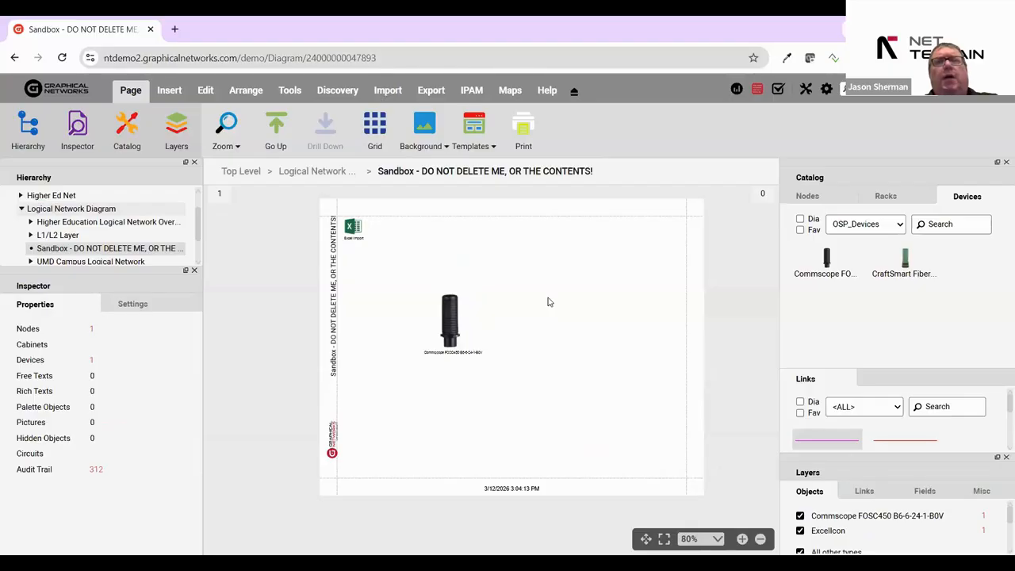
From Core_Devices_Patch, place a Corning CCH-04U (empty) beside the closure, enlarge it and centre its label underneath.
{"action": "left_click", "coordinate": [902, 223]}
{"action": "left_click", "coordinate": [889, 279]}
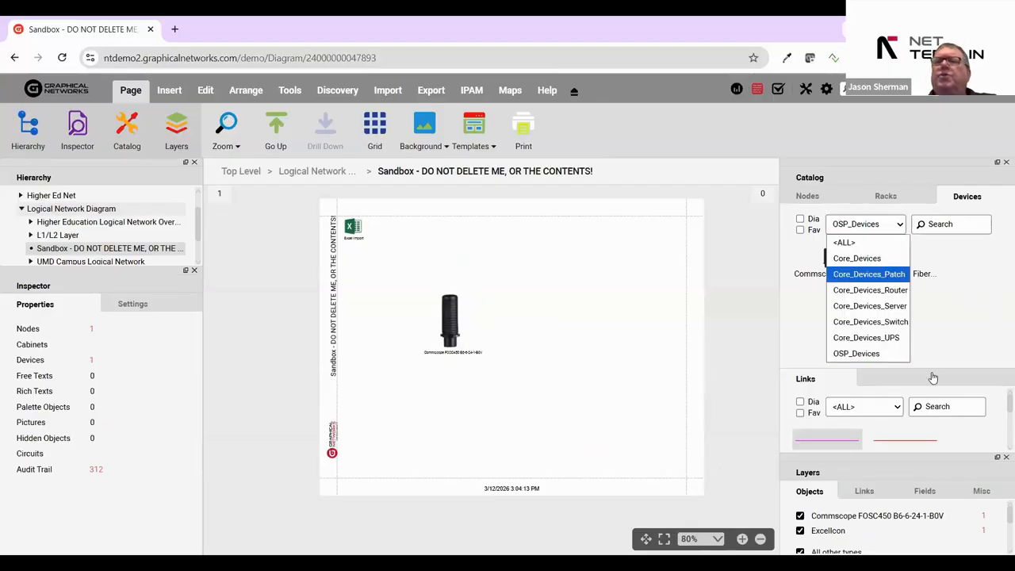
{"action": "left_click_drag", "start_coordinate": [829, 355], "coordinate": [595, 317]}
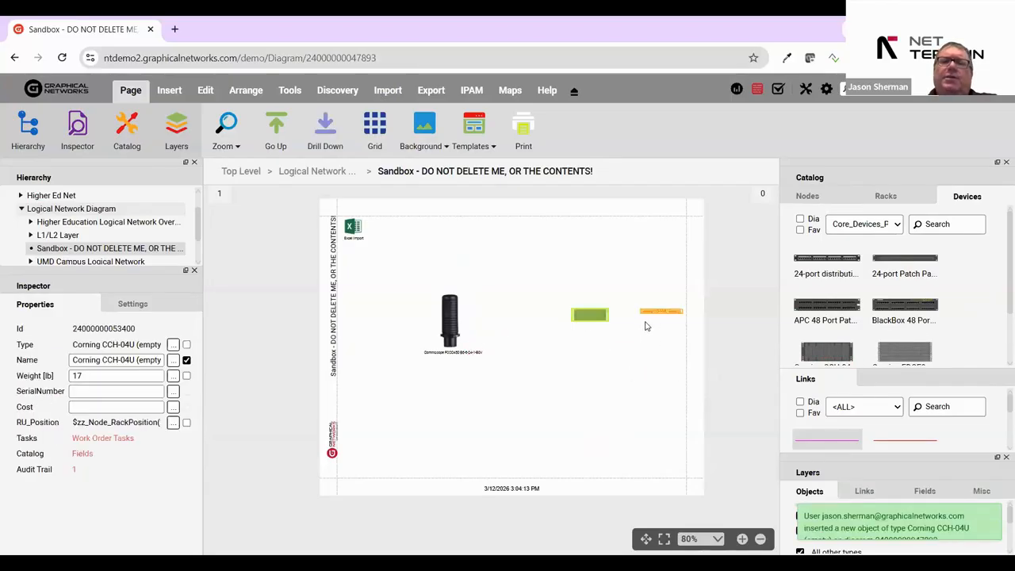
{"action": "left_click", "coordinate": [675, 315]}
{"action": "left_click", "coordinate": [592, 319]}
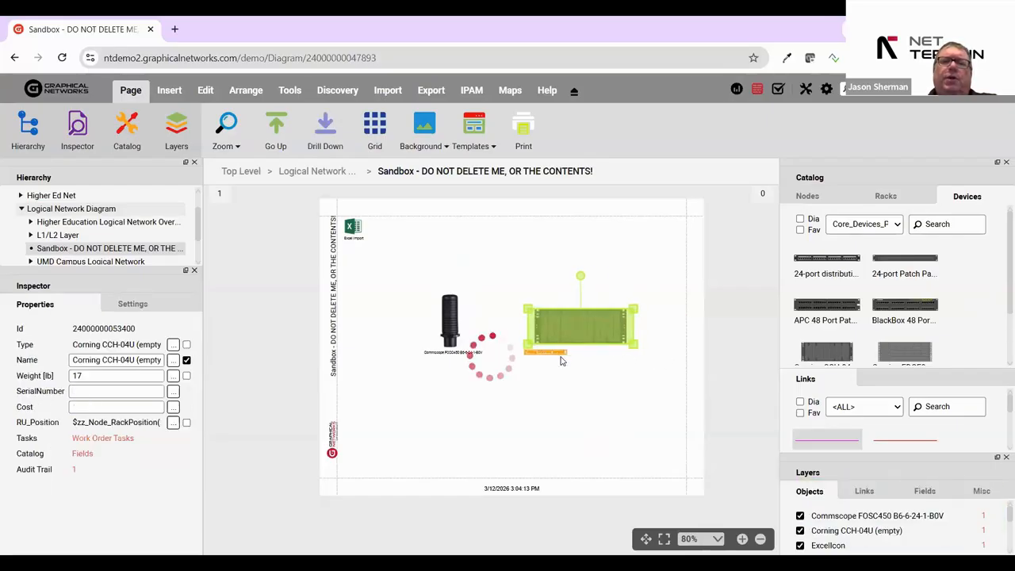
{"action": "left_click", "coordinate": [599, 351]}
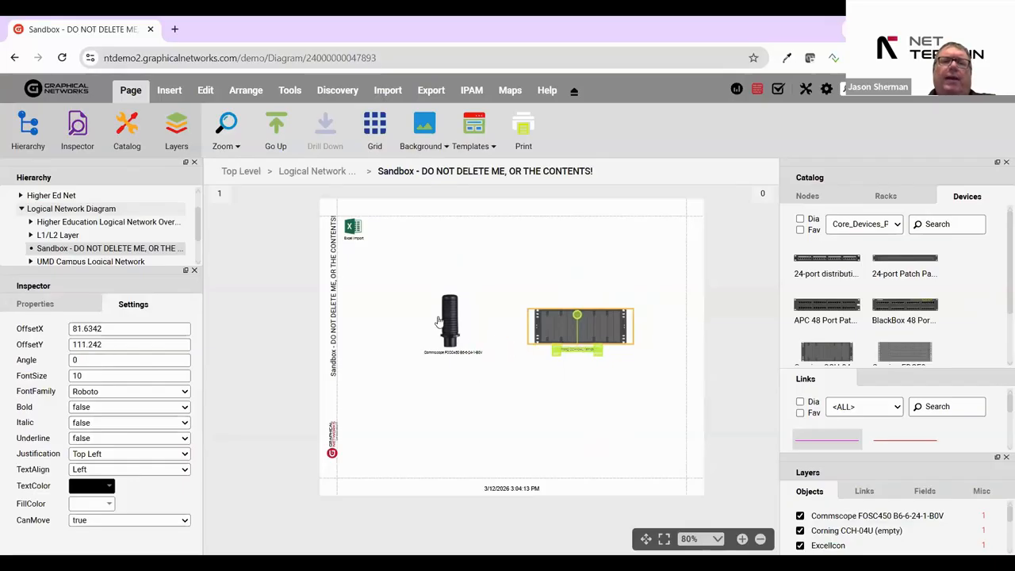
Space the Commscope closure and the Corning panel further apart on the diagram.
{"action": "scroll", "coordinate": [437, 320], "scroll_direction": "up", "scroll_amount": 3}
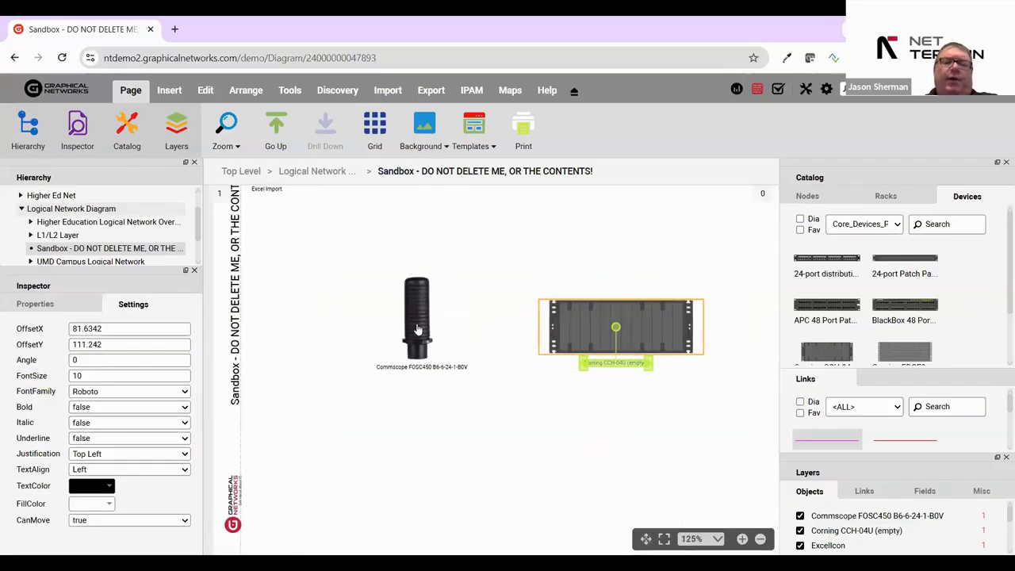
{"action": "left_click_drag", "start_coordinate": [421, 334], "coordinate": [393, 333]}
{"action": "left_click", "coordinate": [661, 333]}
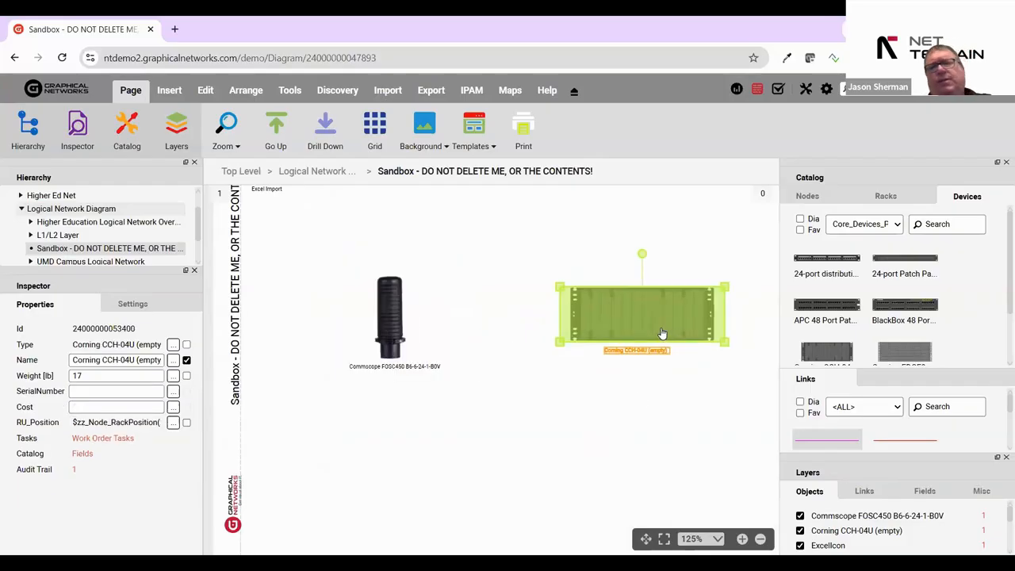
Open the Corning CCH-04U and insert a Generic 12-port card into slot A.
{"action": "double_click", "coordinate": [661, 332]}
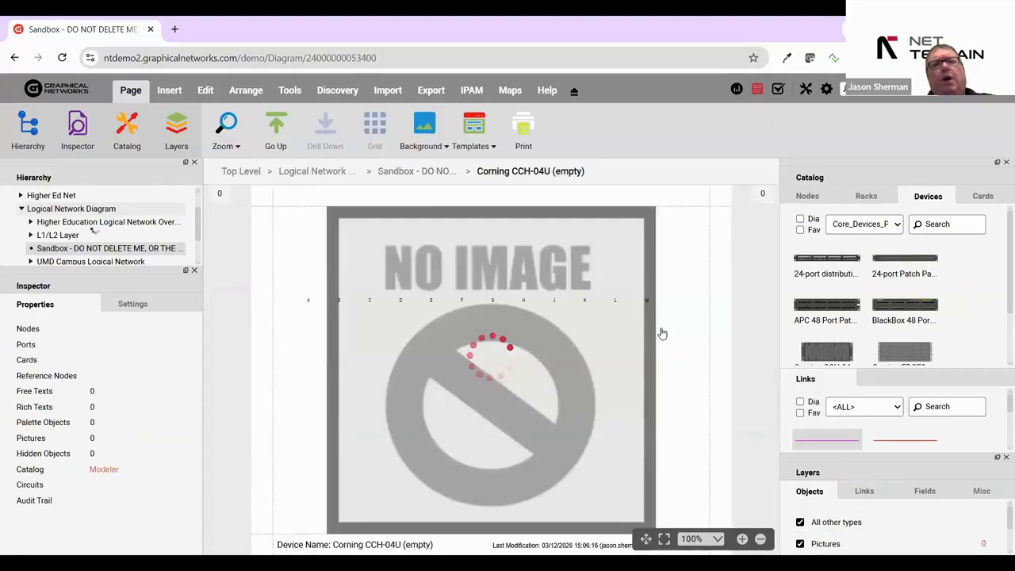
{"action": "left_click_drag", "start_coordinate": [288, 265], "coordinate": [679, 367]}
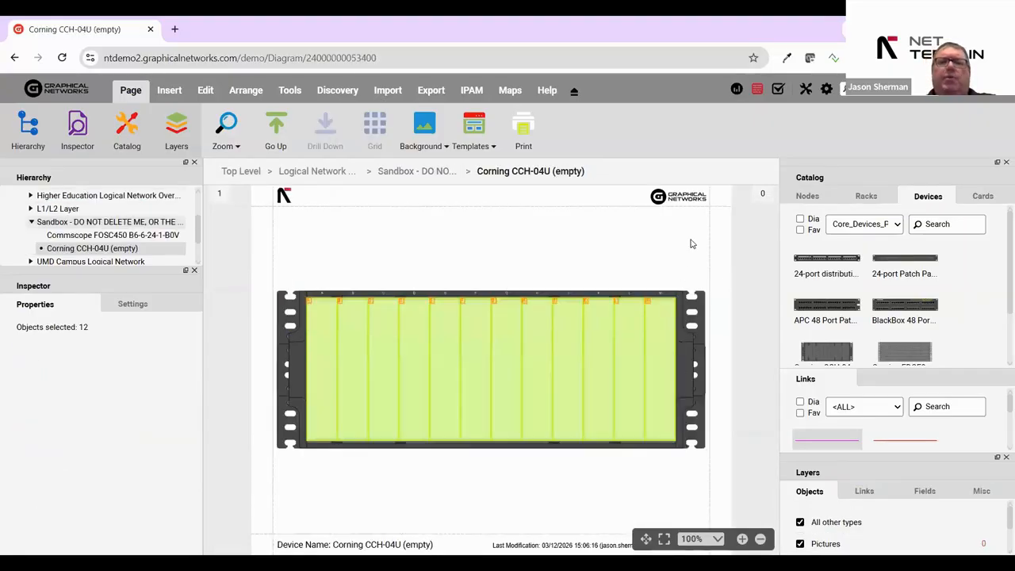
{"action": "left_click", "coordinate": [693, 241]}
{"action": "left_click", "coordinate": [985, 197]}
{"action": "left_click_drag", "start_coordinate": [908, 270], "coordinate": [331, 309]}
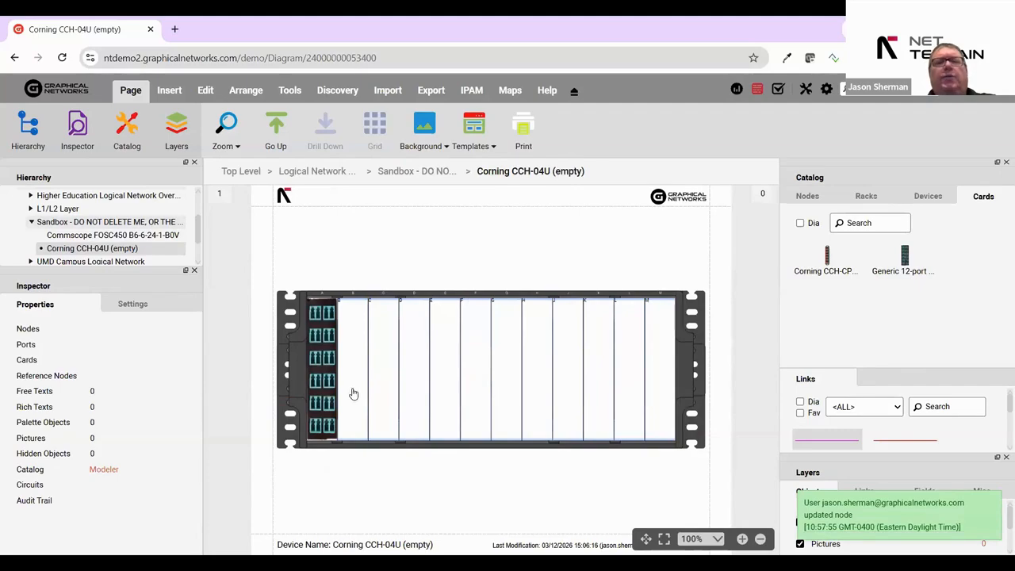
Open the card in slot A and examine its port B7 and the internal port connections.
{"action": "left_click", "coordinate": [329, 390]}
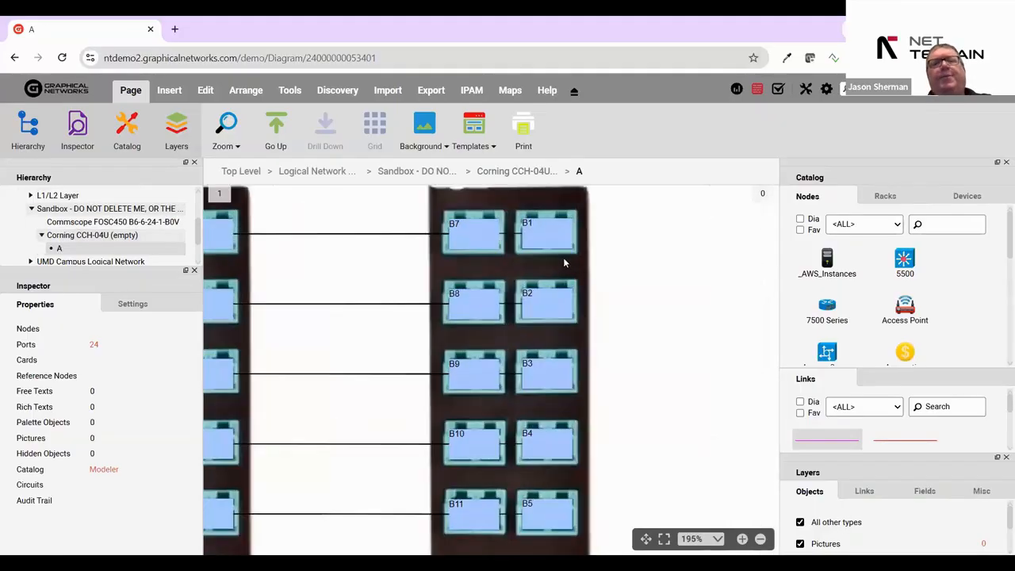
{"action": "left_click", "coordinate": [438, 210]}
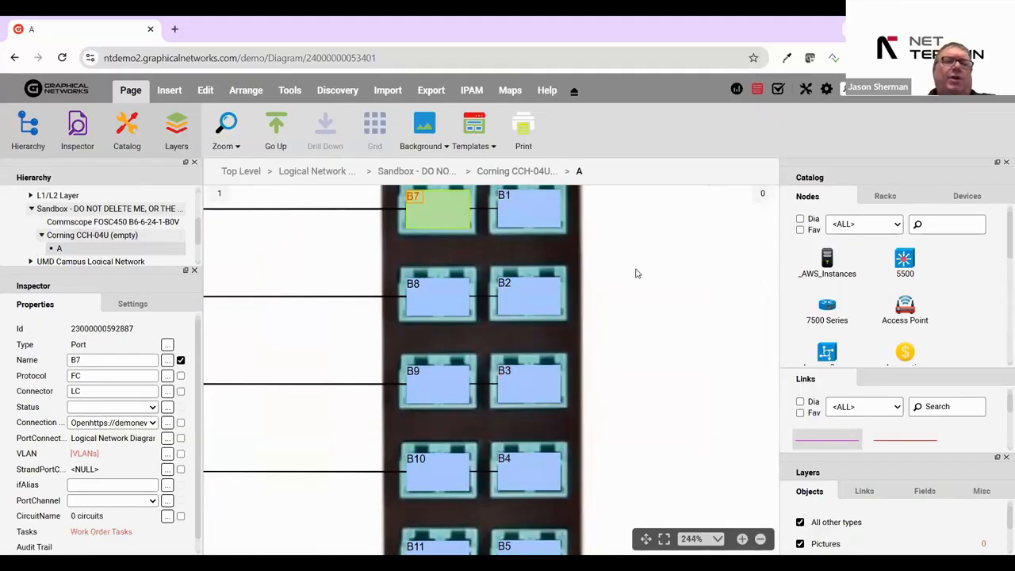
{"action": "scroll", "coordinate": [637, 317], "scroll_direction": "down", "scroll_amount": 1}
{"action": "left_click", "coordinate": [554, 237]}
{"action": "left_click", "coordinate": [495, 246]}
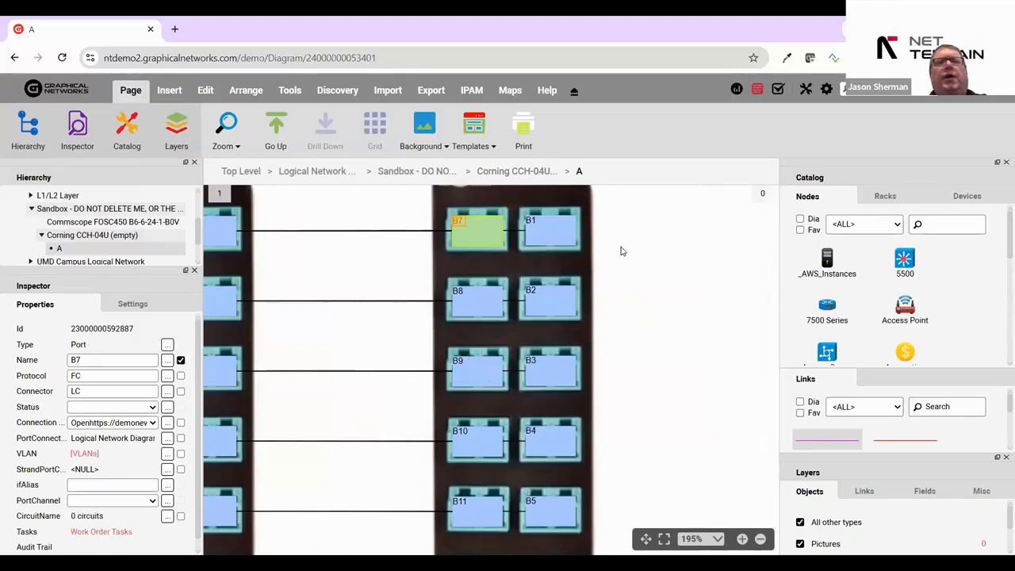
Return to the Sandbox diagram and shift the Commscope closure slightly further from the Corning panel.
{"action": "left_click", "coordinate": [511, 171]}
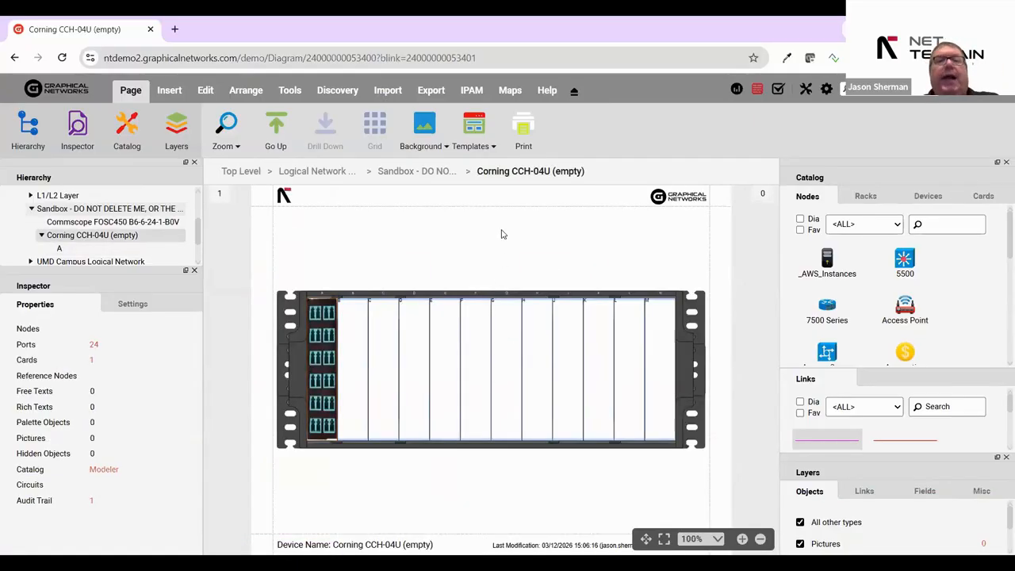
{"action": "left_click", "coordinate": [424, 175]}
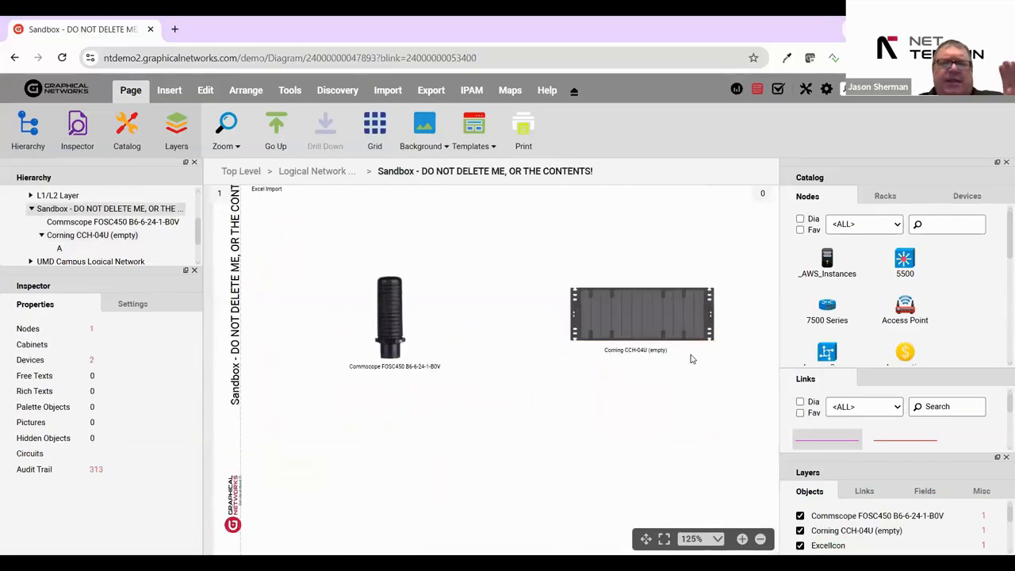
{"action": "left_click_drag", "start_coordinate": [392, 315], "coordinate": [377, 316]}
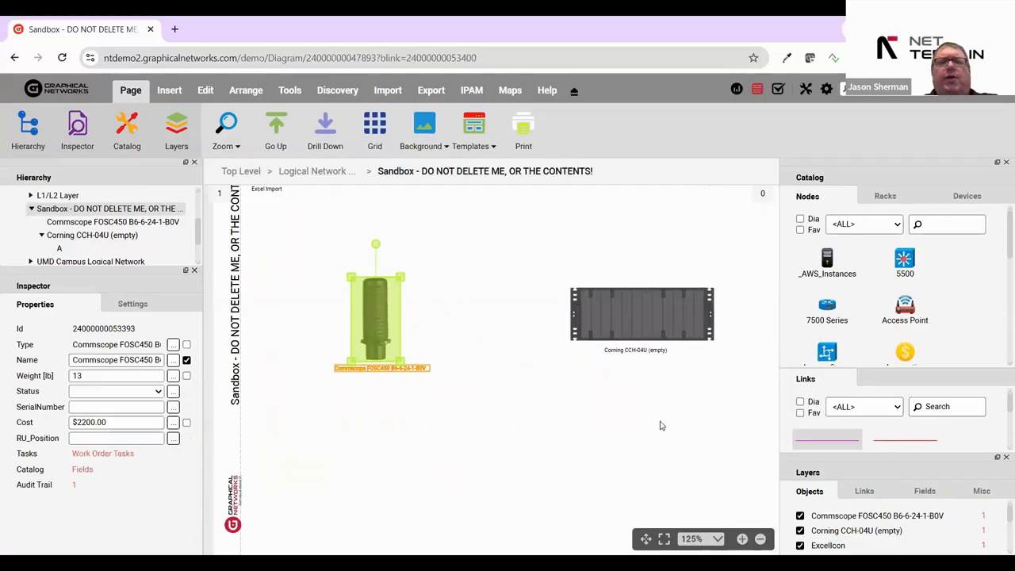
{"action": "left_click", "coordinate": [662, 425]}
Open the Commscope FOSC450 closure and insert the cyan Commscope card into slot 1.
{"action": "double_click", "coordinate": [384, 335]}
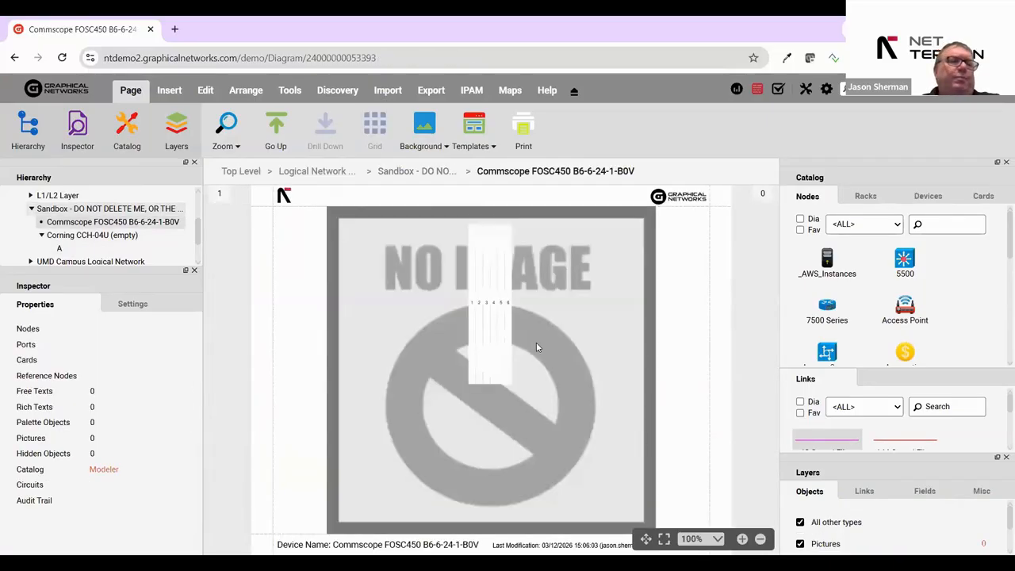
{"action": "left_click", "coordinate": [985, 203]}
{"action": "left_click_drag", "start_coordinate": [830, 271], "coordinate": [485, 319]}
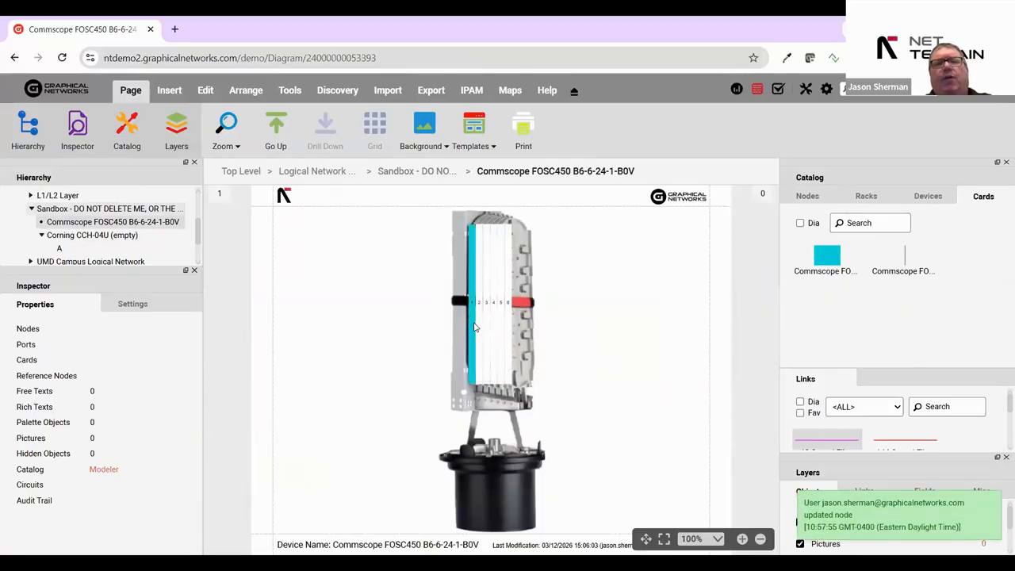
Open the tray in slot 1 and examine the internal links joining ports 1-1 through 1-6 to 2-1 through 2-6.
{"action": "double_click", "coordinate": [474, 327]}
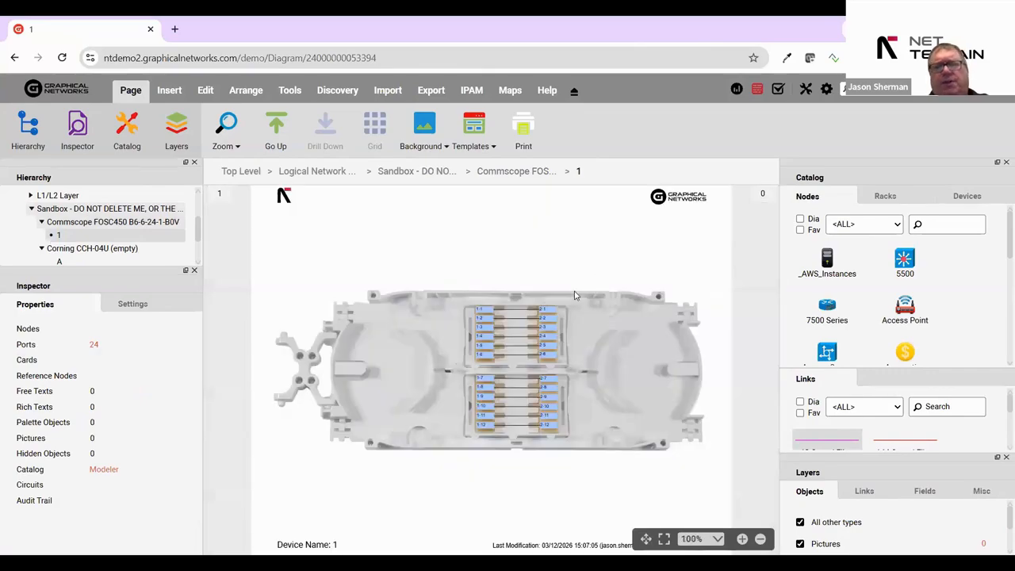
{"action": "scroll", "coordinate": [567, 307], "scroll_direction": "up", "scroll_amount": 5}
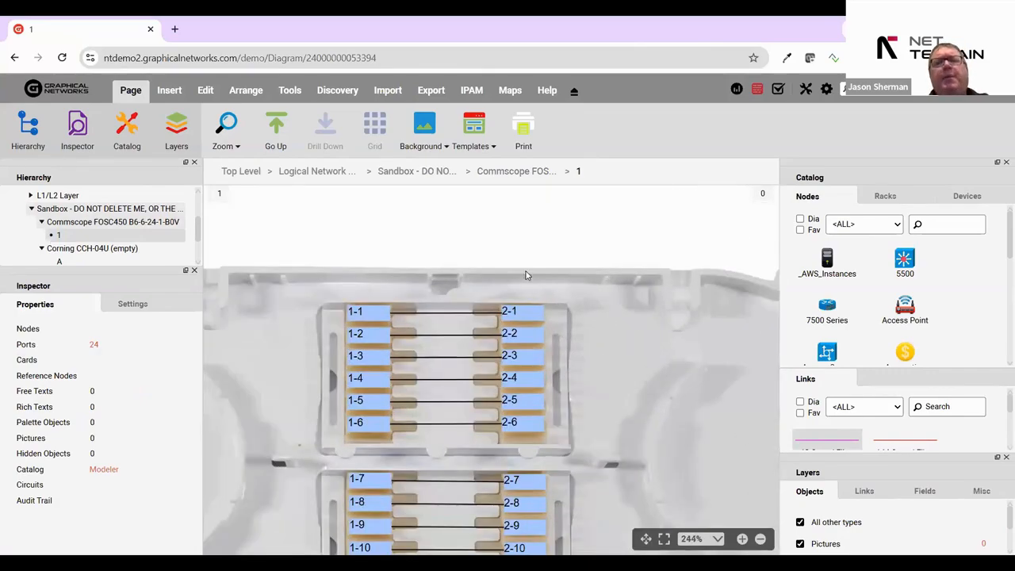
{"action": "left_click_drag", "start_coordinate": [528, 275], "coordinate": [550, 432]}
{"action": "left_click", "coordinate": [588, 346]}
{"action": "left_click_drag", "start_coordinate": [358, 269], "coordinate": [441, 450]}
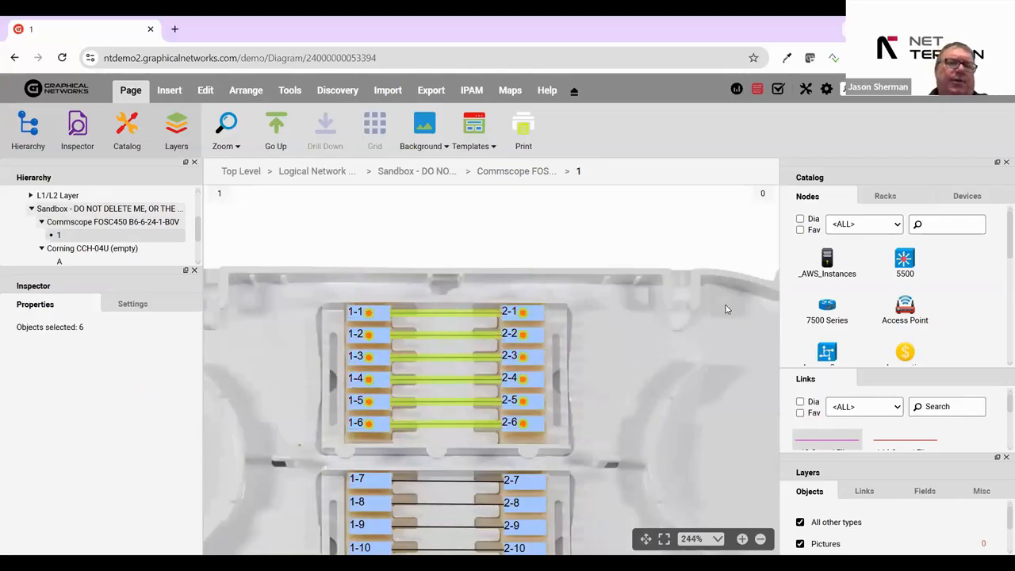
{"action": "left_click", "coordinate": [664, 371]}
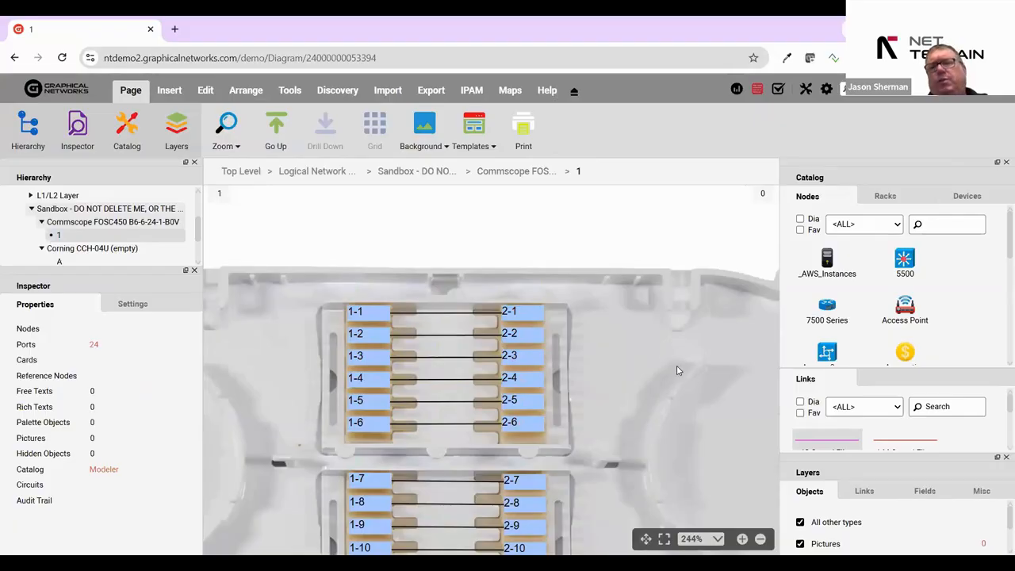
Inspect splice port 2-1 in the Commscope tray, and return to the Sandbox diagram.
{"action": "left_click", "coordinate": [535, 316]}
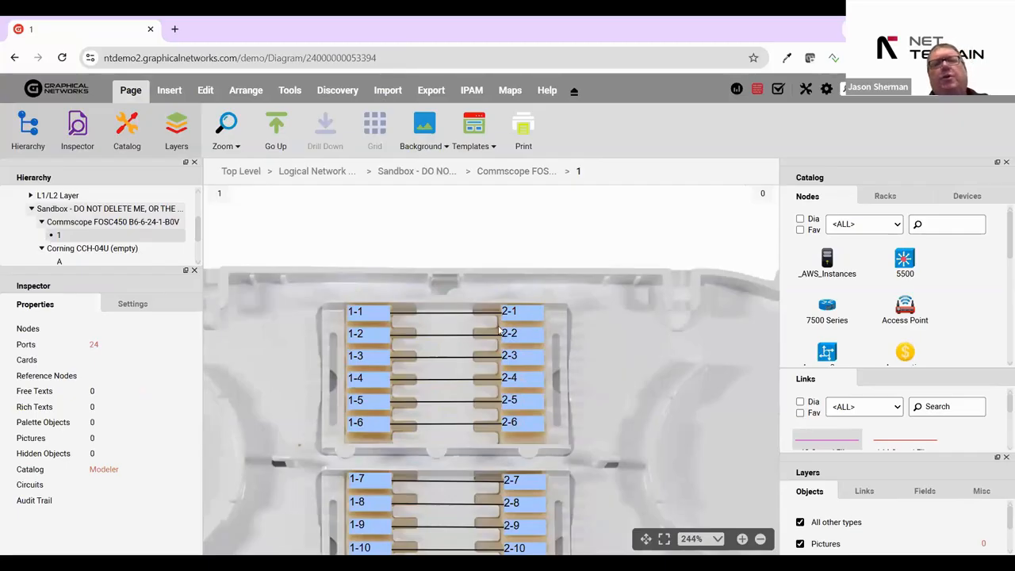
{"action": "left_click", "coordinate": [379, 318]}
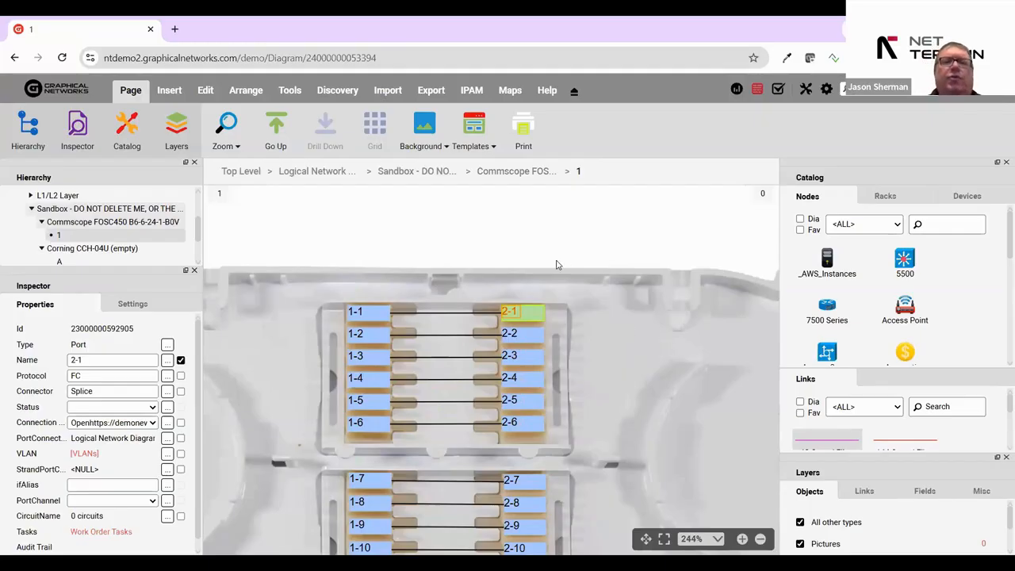
{"action": "left_click", "coordinate": [522, 172]}
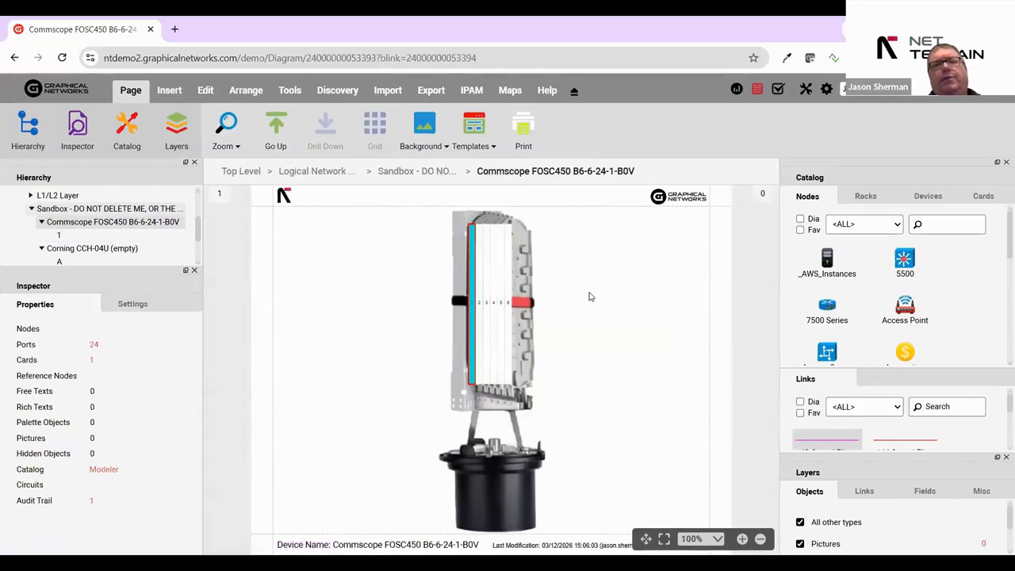
{"action": "left_click", "coordinate": [413, 173]}
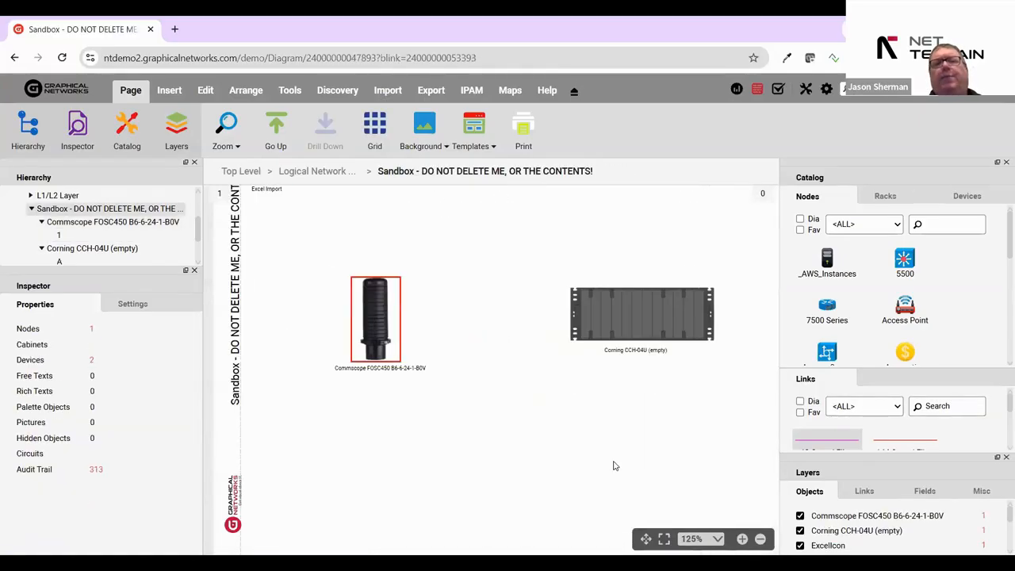
Move the Commscope closure slightly closer to the Corning panel in the Sandbox diagram.
{"action": "left_click", "coordinate": [376, 325]}
{"action": "left_click", "coordinate": [661, 344]}
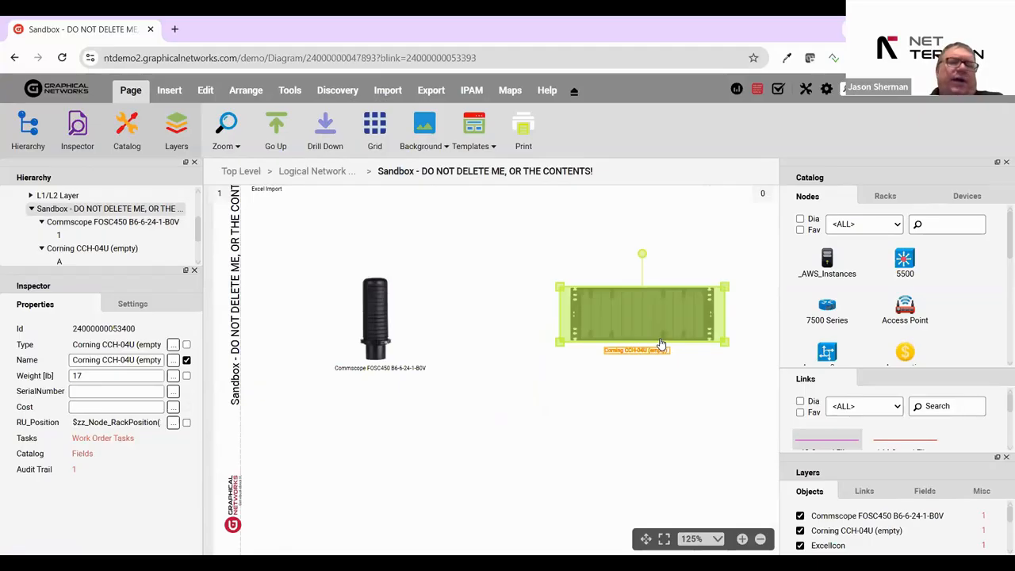
{"action": "left_click", "coordinate": [661, 396]}
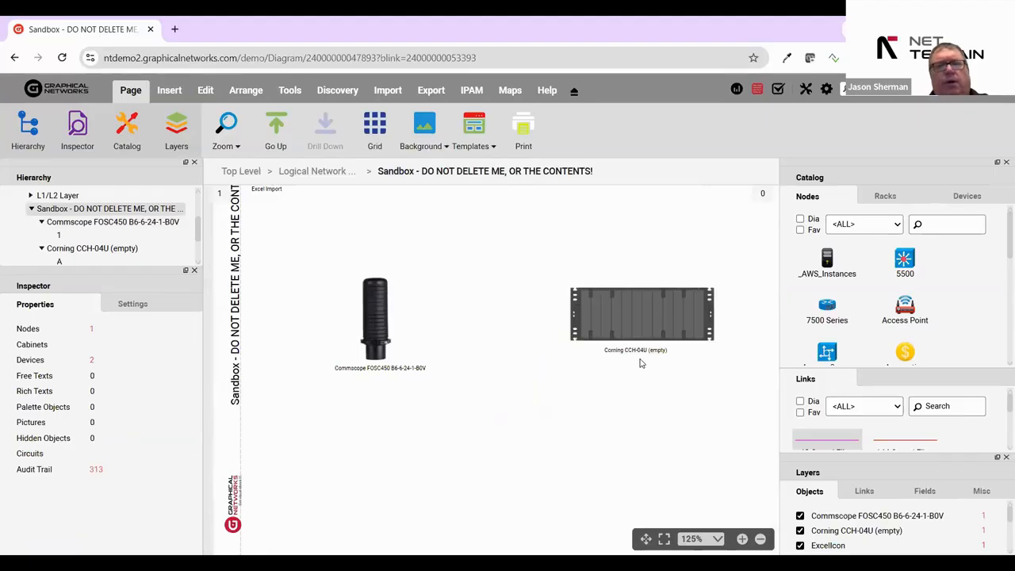
{"action": "scroll", "coordinate": [643, 364], "scroll_direction": "down", "scroll_amount": 1}
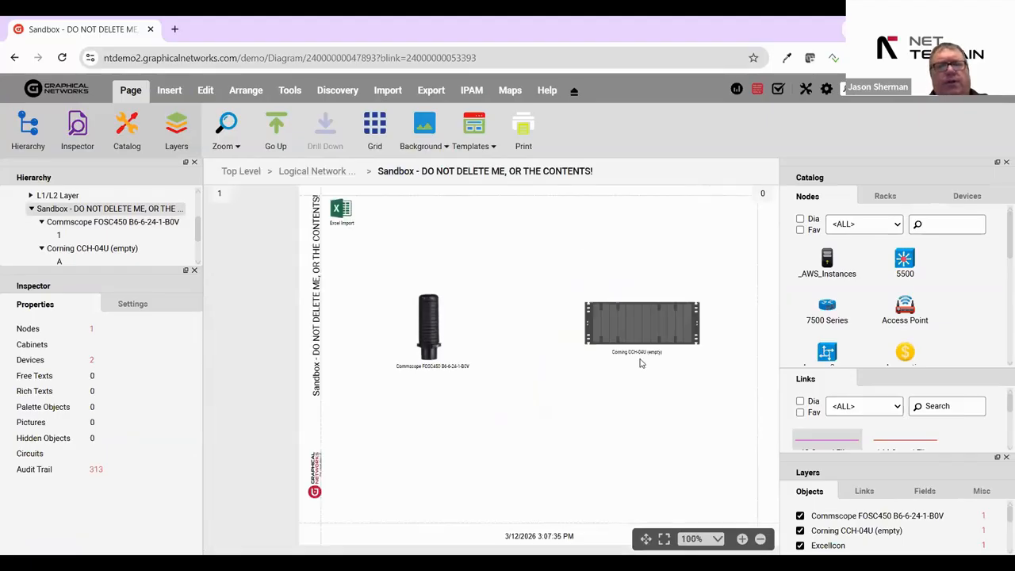
{"action": "left_click", "coordinate": [458, 335]}
{"action": "left_click", "coordinate": [718, 232]}
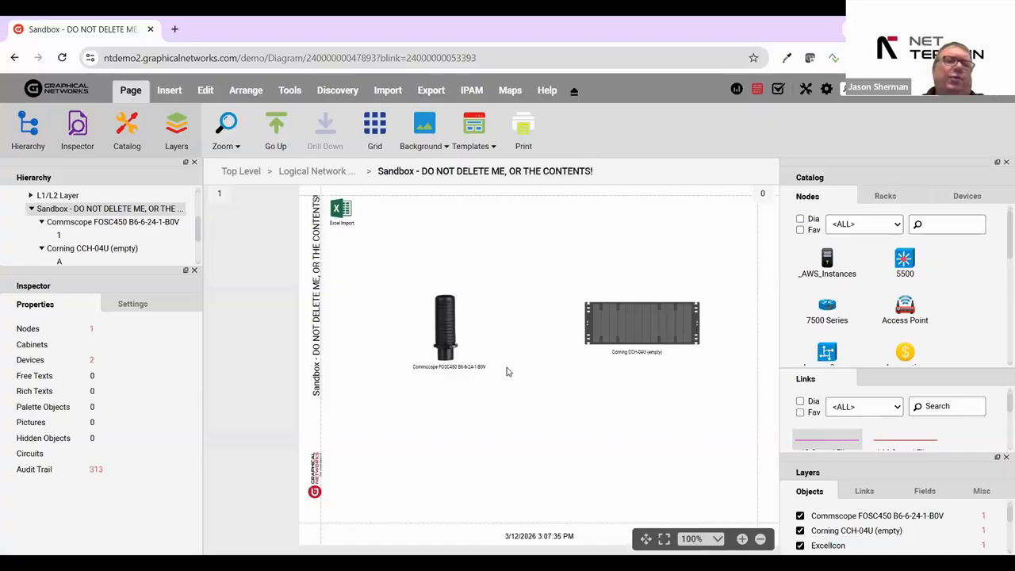
Connect the Commscope FOSC450 closure to the Corning CCH-04U panel with a 12 Strand Fiber link.
{"action": "left_click_drag", "start_coordinate": [828, 443], "coordinate": [435, 333]}
{"action": "left_click", "coordinate": [447, 329]}
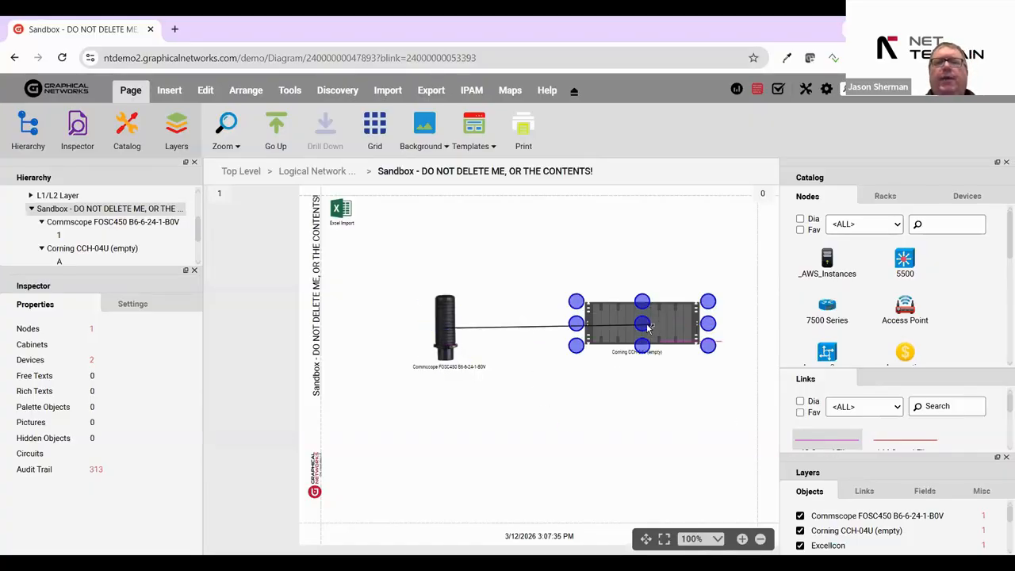
{"action": "left_click", "coordinate": [642, 325]}
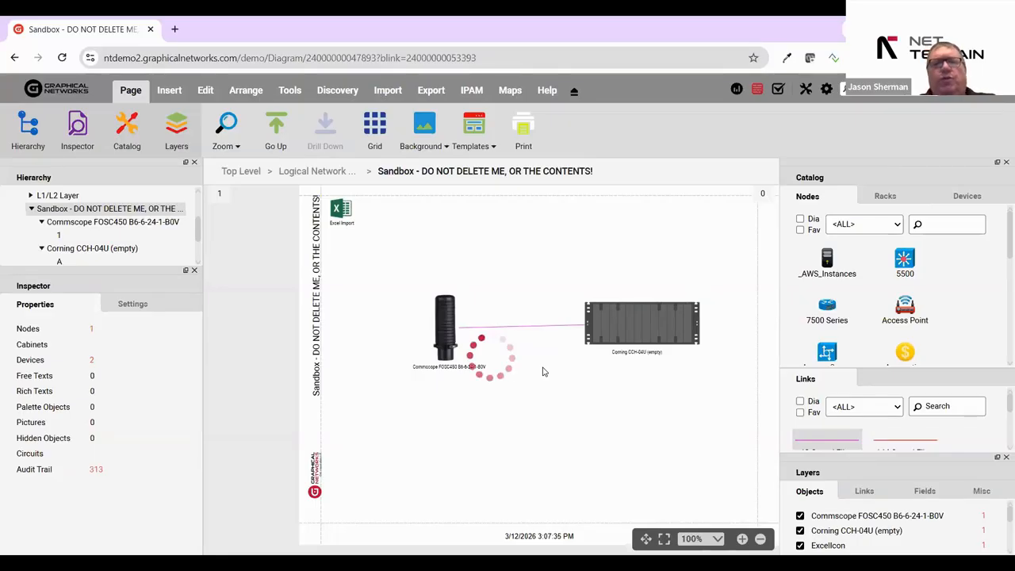
Select the new fiber link and examine its name and strands properties.
{"action": "scroll", "coordinate": [503, 328], "scroll_direction": "up", "scroll_amount": 1}
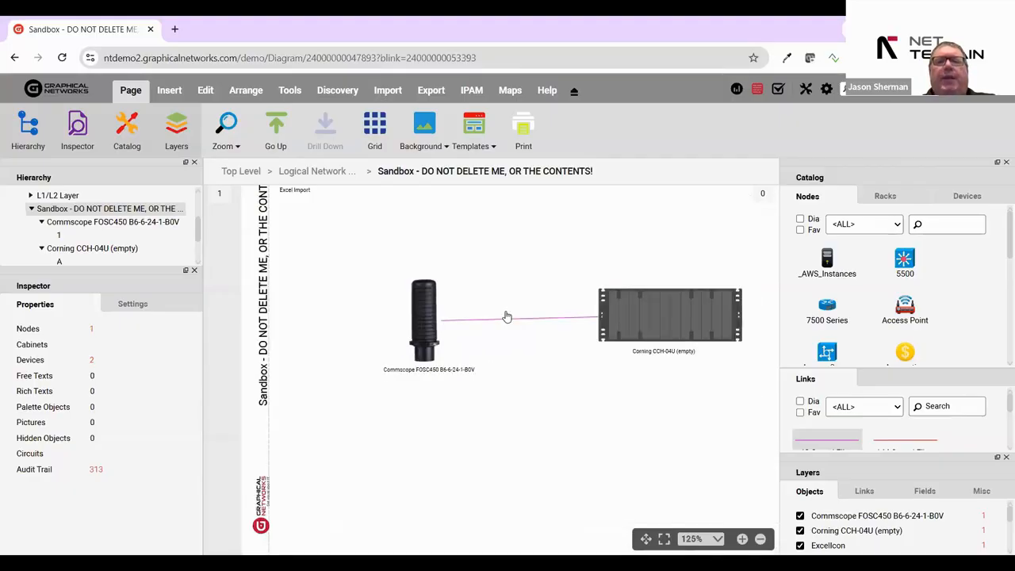
{"action": "left_click", "coordinate": [505, 317]}
{"action": "left_click", "coordinate": [639, 396]}
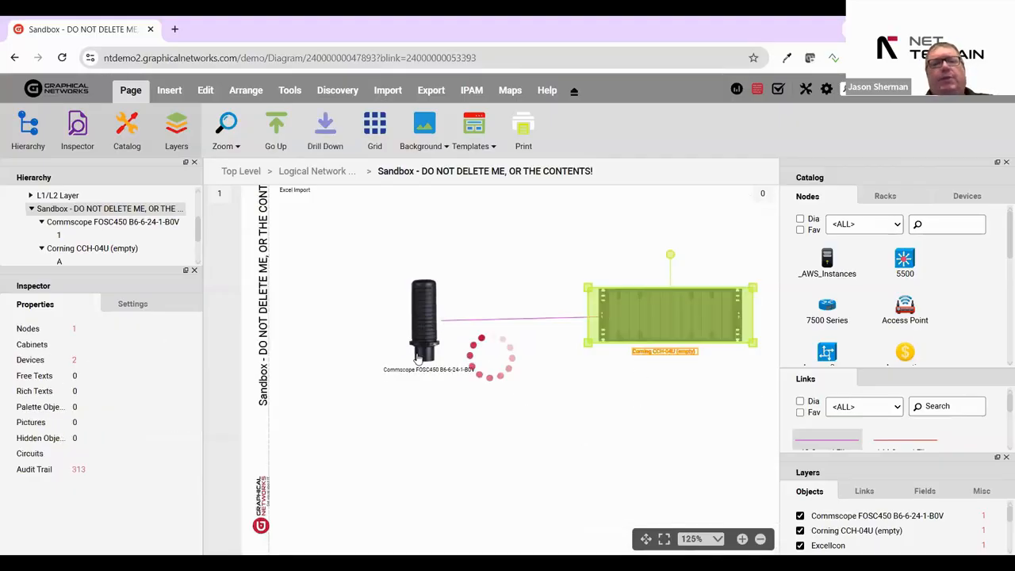
{"action": "left_click", "coordinate": [476, 320]}
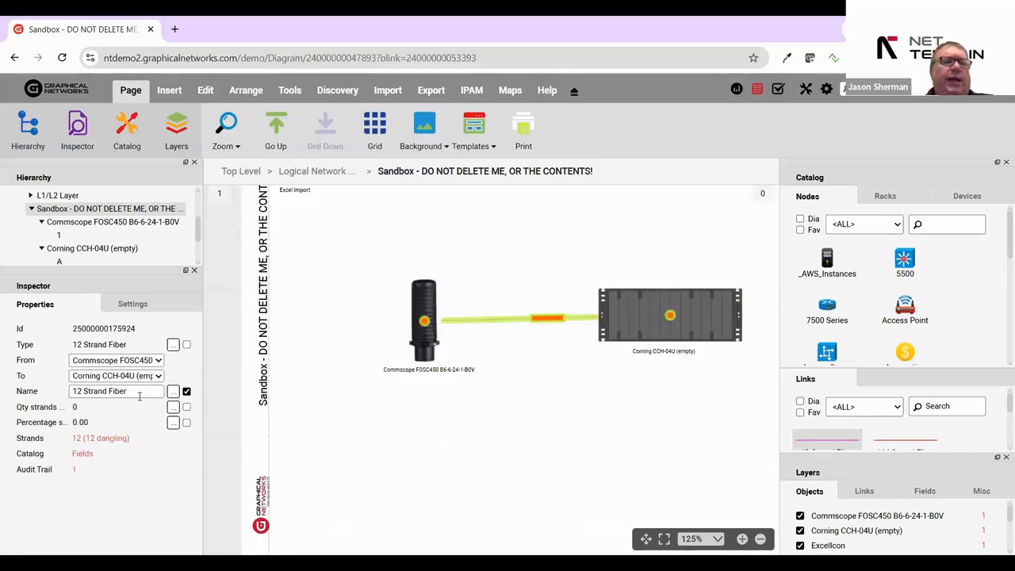
{"action": "left_click_drag", "start_coordinate": [137, 391], "coordinate": [24, 386]}
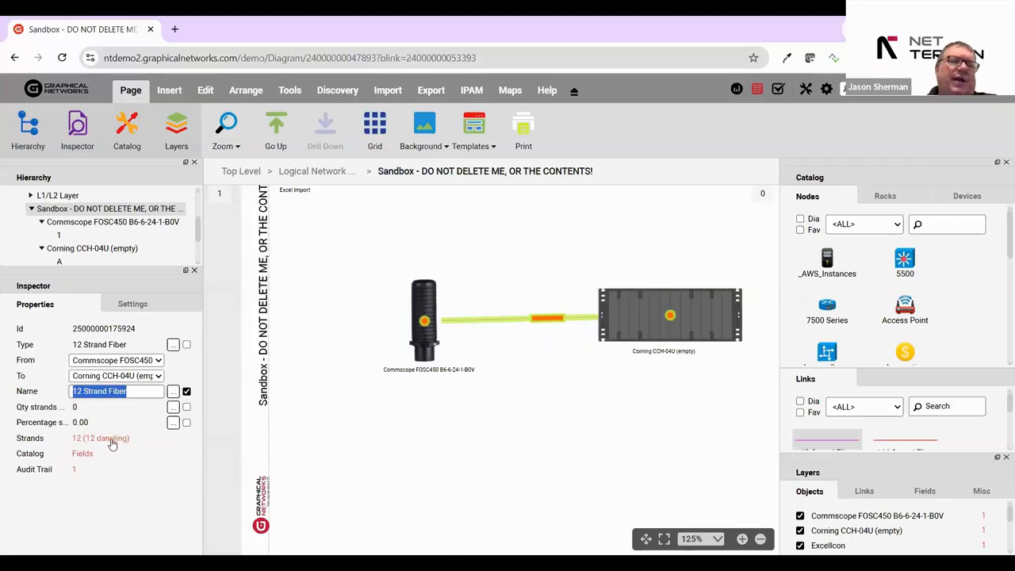
{"action": "left_click_drag", "start_coordinate": [46, 441], "coordinate": [3, 444]}
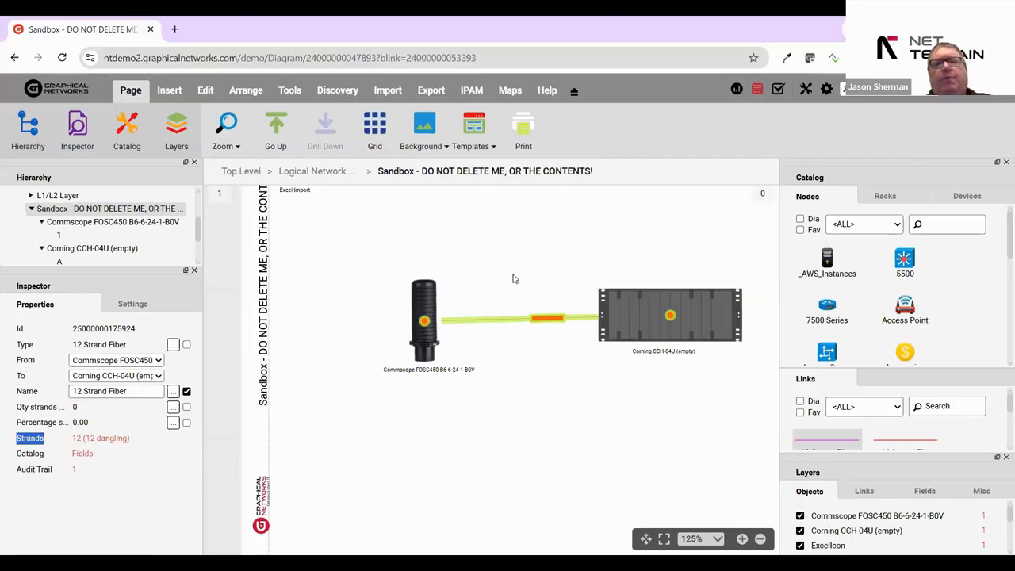
{"action": "left_click", "coordinate": [506, 350]}
{"action": "left_click", "coordinate": [508, 319]}
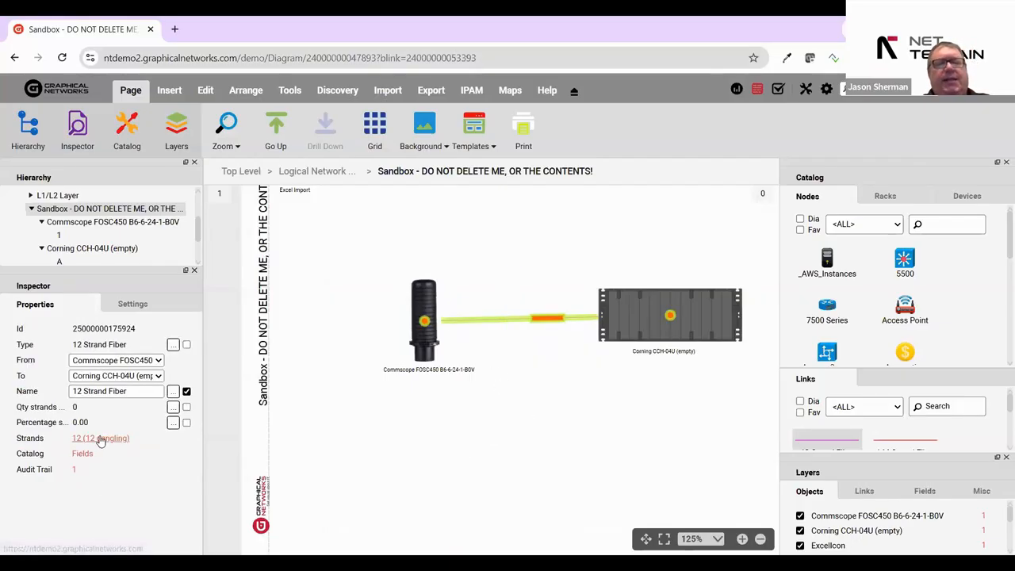
Open and enlarge the link's strand list, and examine the status options and name of strand 001.
{"action": "left_click", "coordinate": [100, 438]}
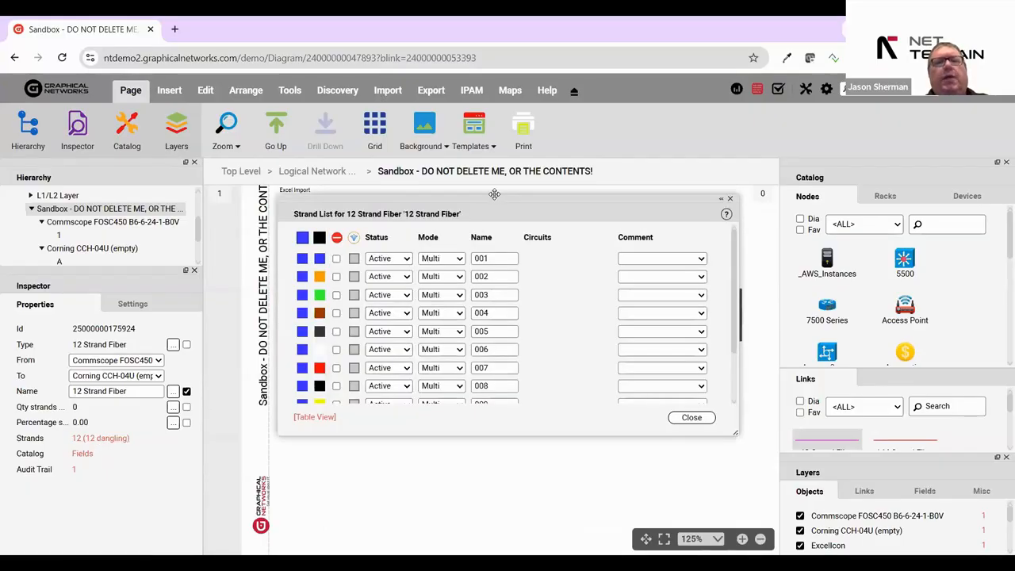
{"action": "left_click_drag", "start_coordinate": [494, 194], "coordinate": [404, 134]}
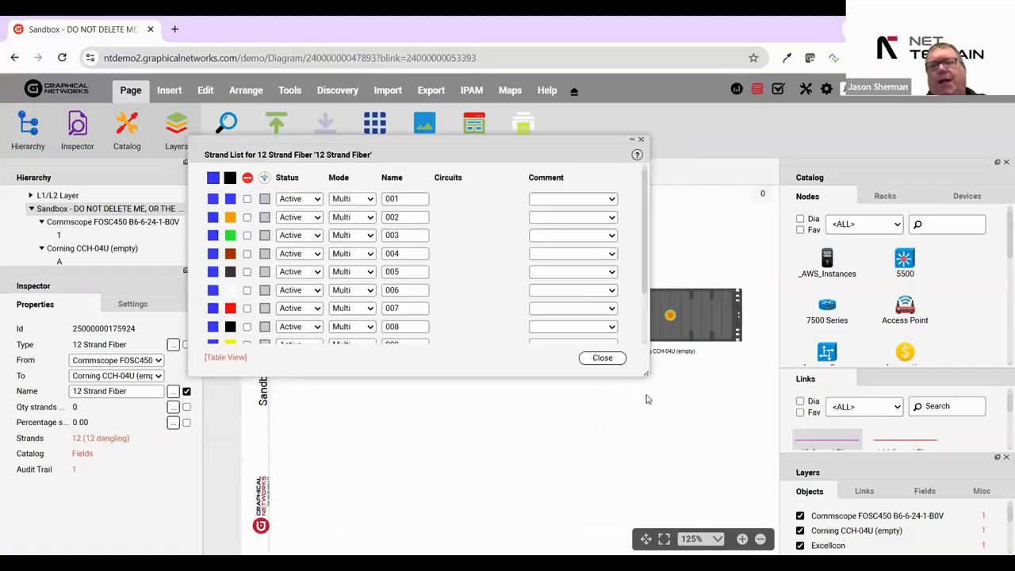
{"action": "left_click_drag", "start_coordinate": [644, 375], "coordinate": [795, 460]}
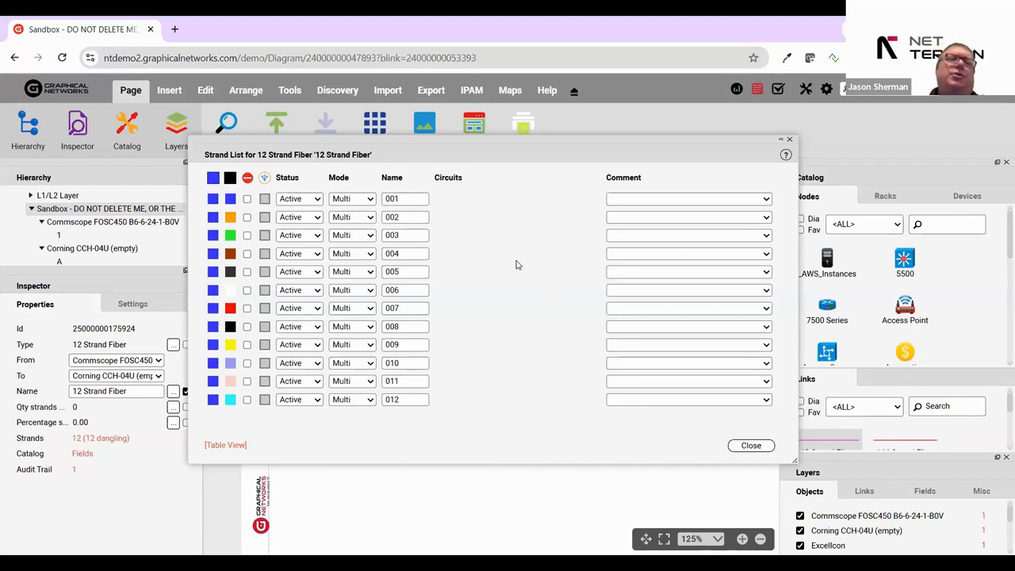
{"action": "left_click", "coordinate": [308, 202]}
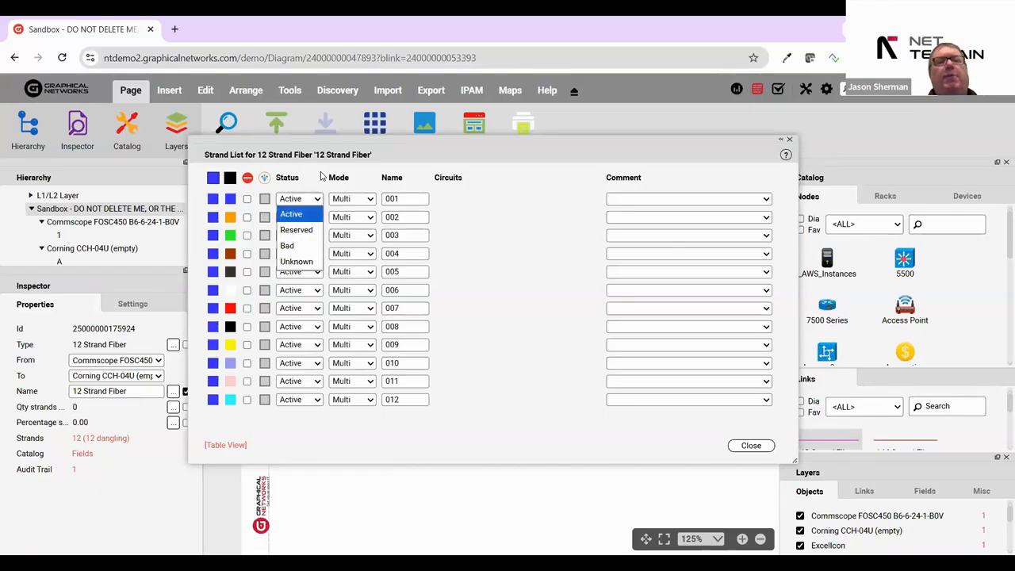
{"action": "left_click", "coordinate": [553, 236]}
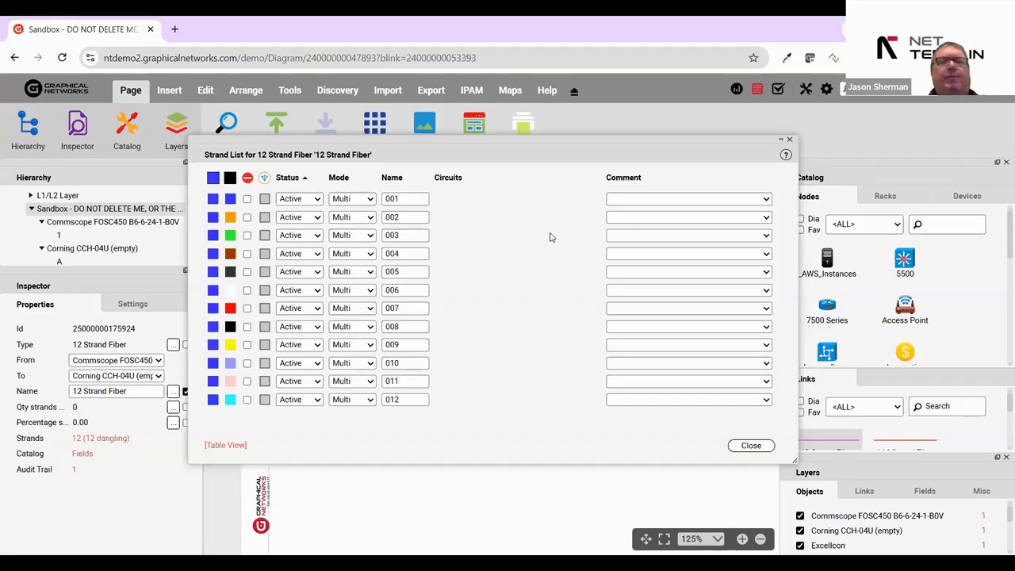
{"action": "double_click", "coordinate": [403, 200]}
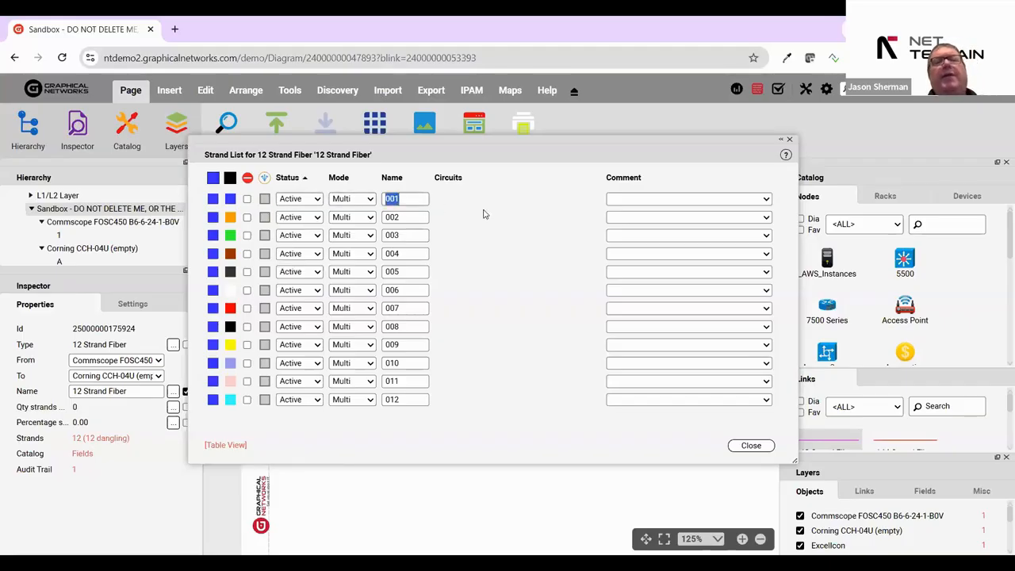
{"action": "left_click", "coordinate": [532, 236]}
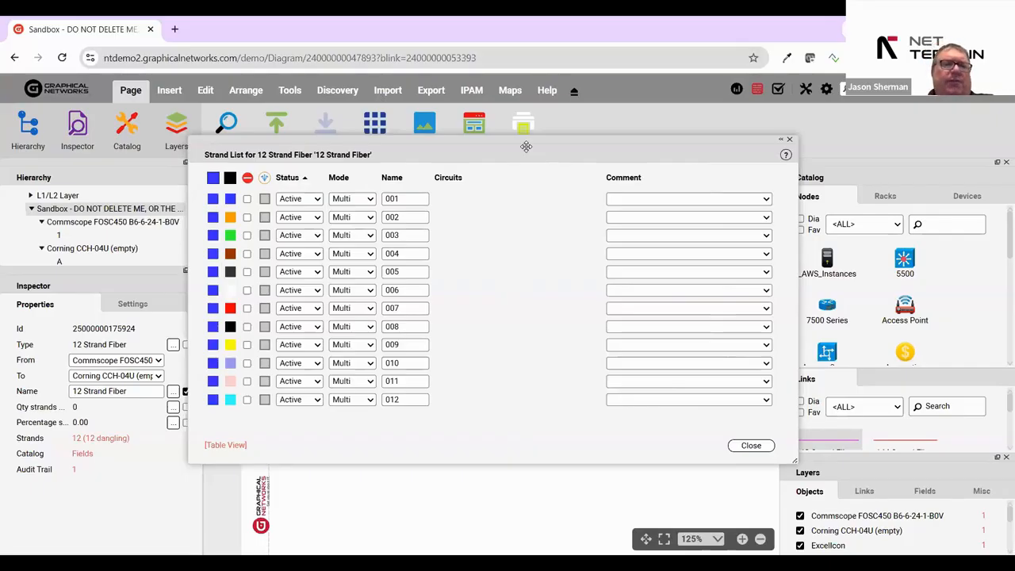
Terminate strand 001 from port 1-1 of the Commscope tray to port B1 of card A in the Corning panel.
{"action": "left_click_drag", "start_coordinate": [526, 147], "coordinate": [517, 142]}
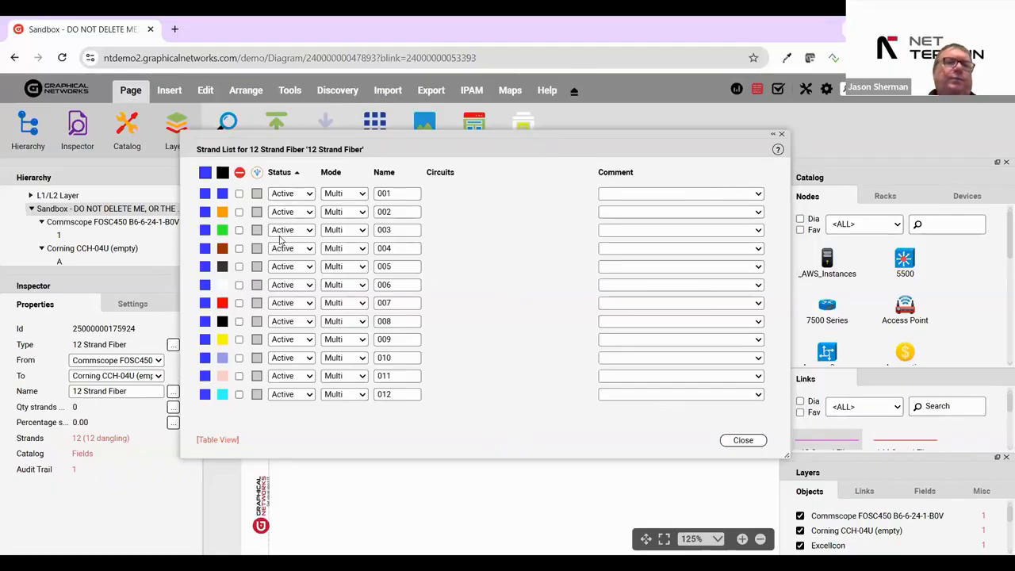
{"action": "left_click", "coordinate": [257, 195]}
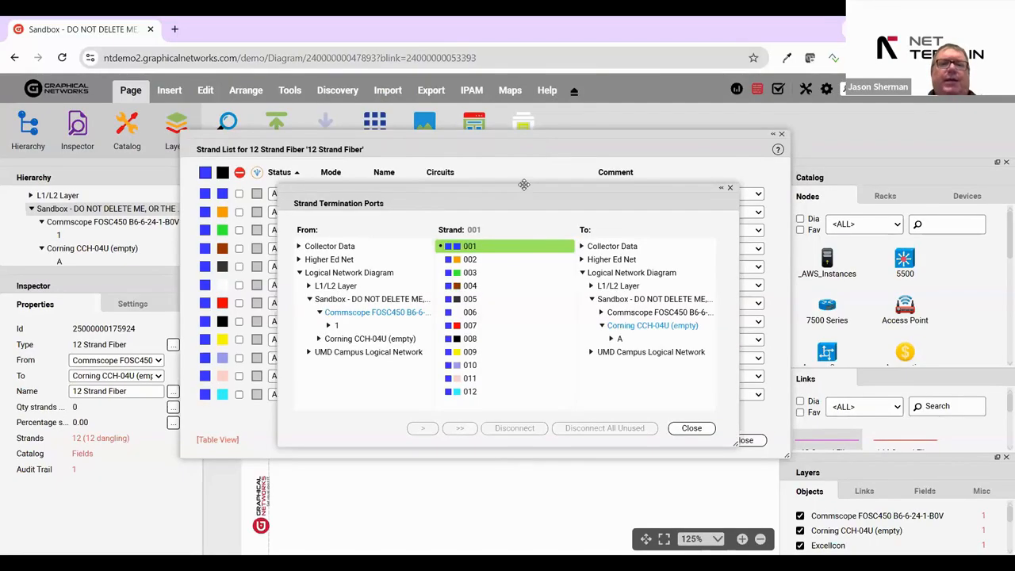
{"action": "left_click_drag", "start_coordinate": [525, 184], "coordinate": [437, 112]}
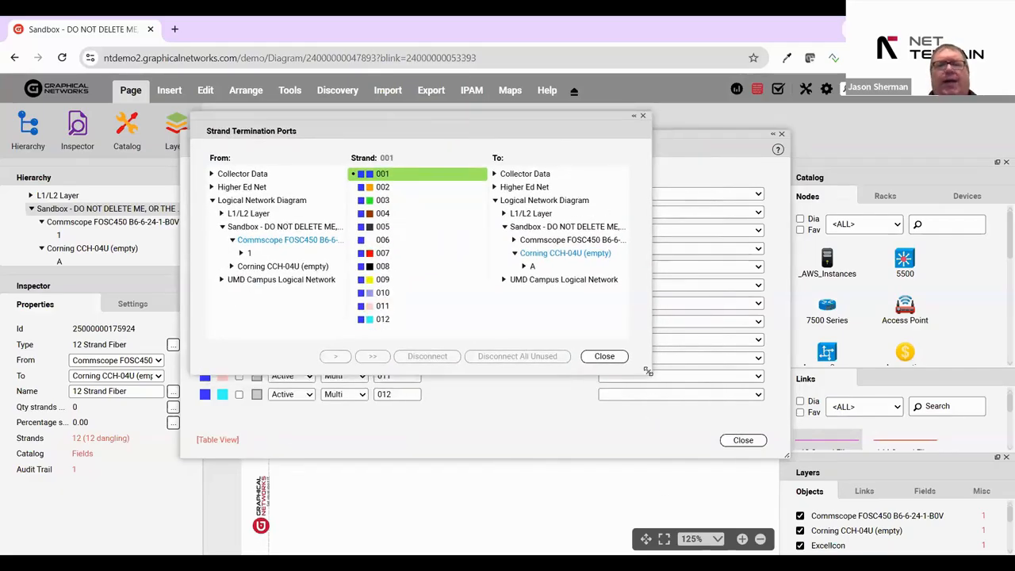
{"action": "left_click_drag", "start_coordinate": [648, 370], "coordinate": [805, 492]}
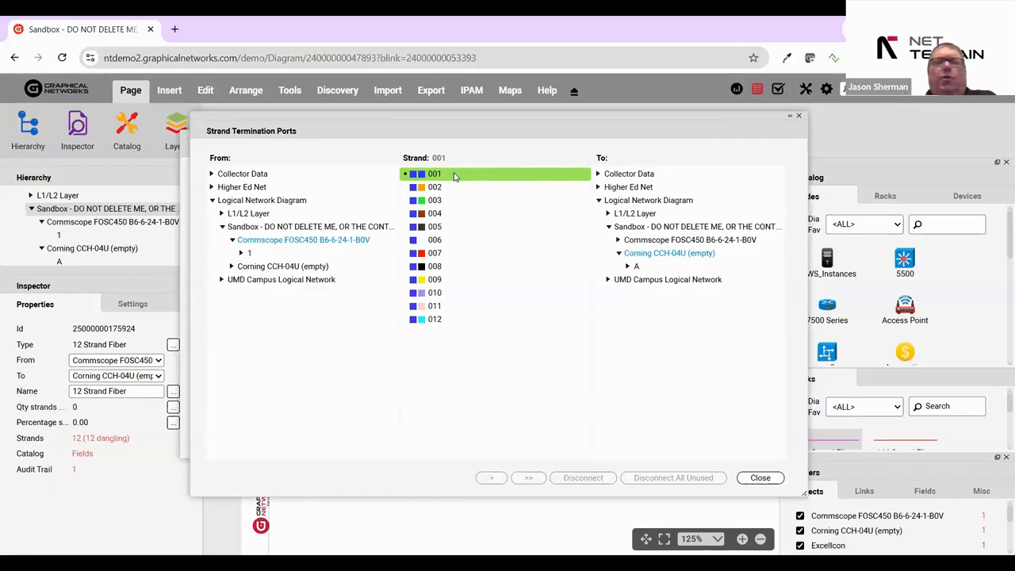
{"action": "left_click", "coordinate": [628, 267]}
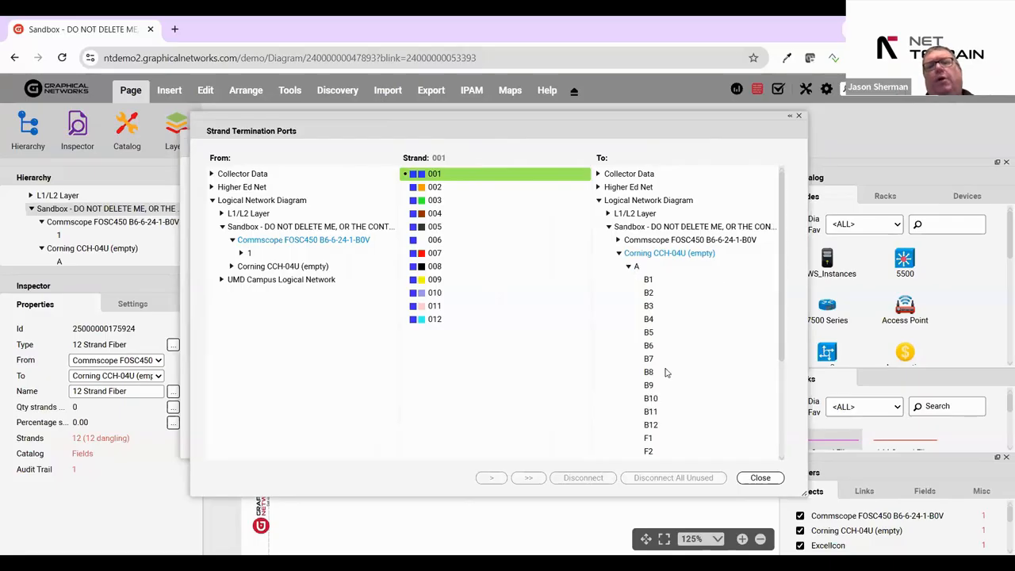
{"action": "left_click", "coordinate": [651, 279]}
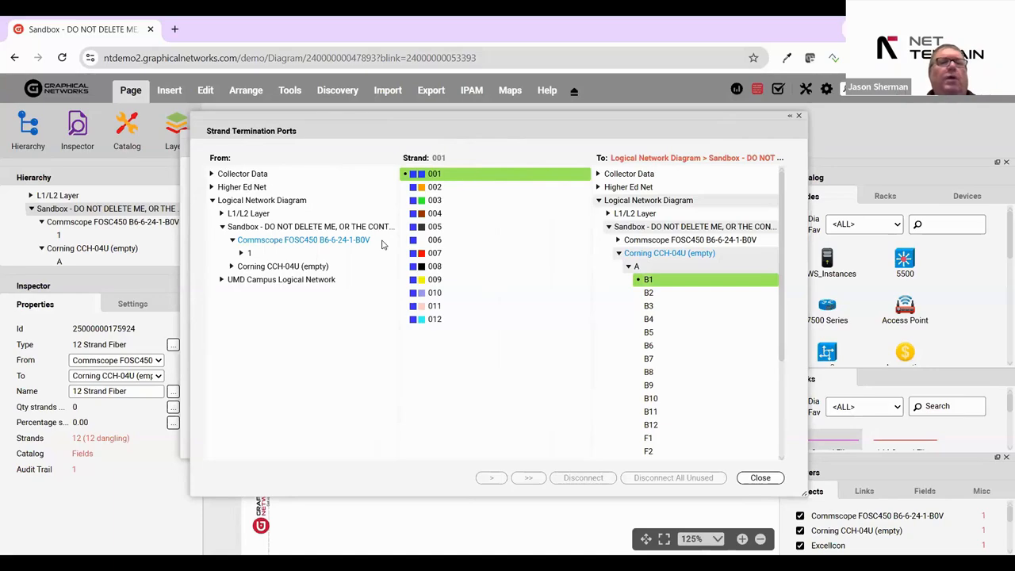
{"action": "left_click", "coordinate": [240, 253]}
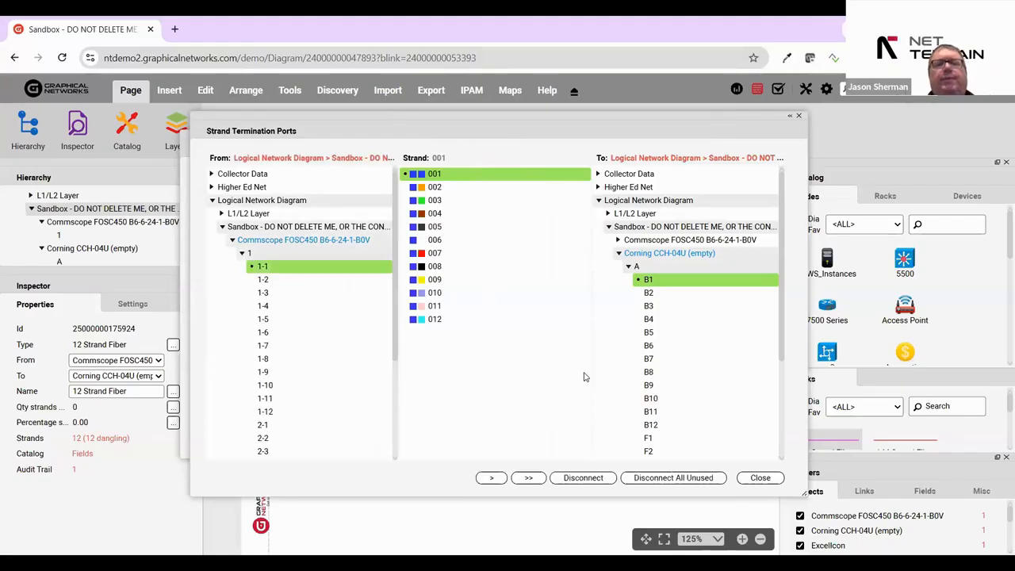
Terminate strand 002 from Commscope port 1-2 to Corning port B1, and close the termination and strand list dialogs.
{"action": "left_click", "coordinate": [437, 188]}
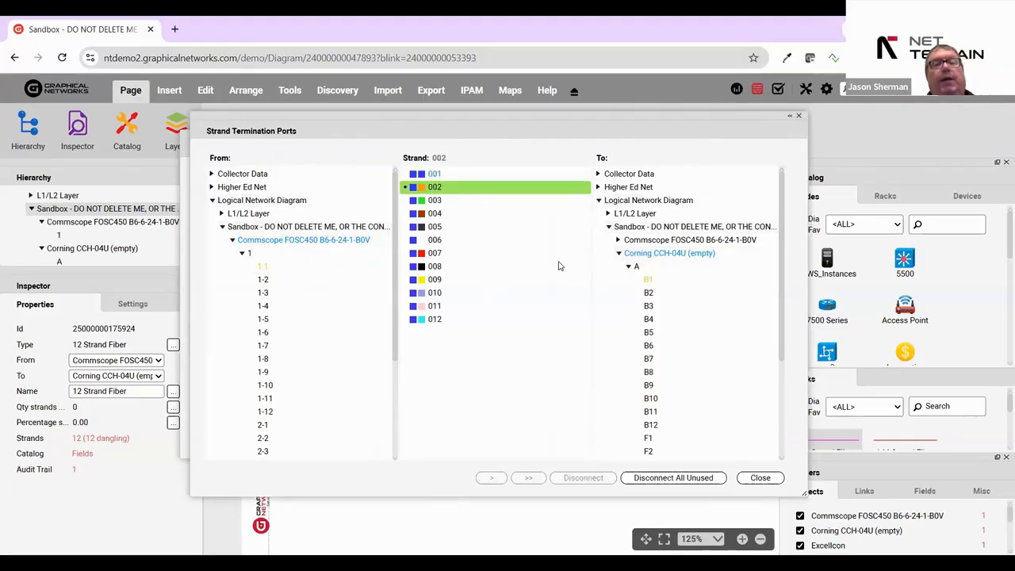
{"action": "left_click", "coordinate": [648, 281]}
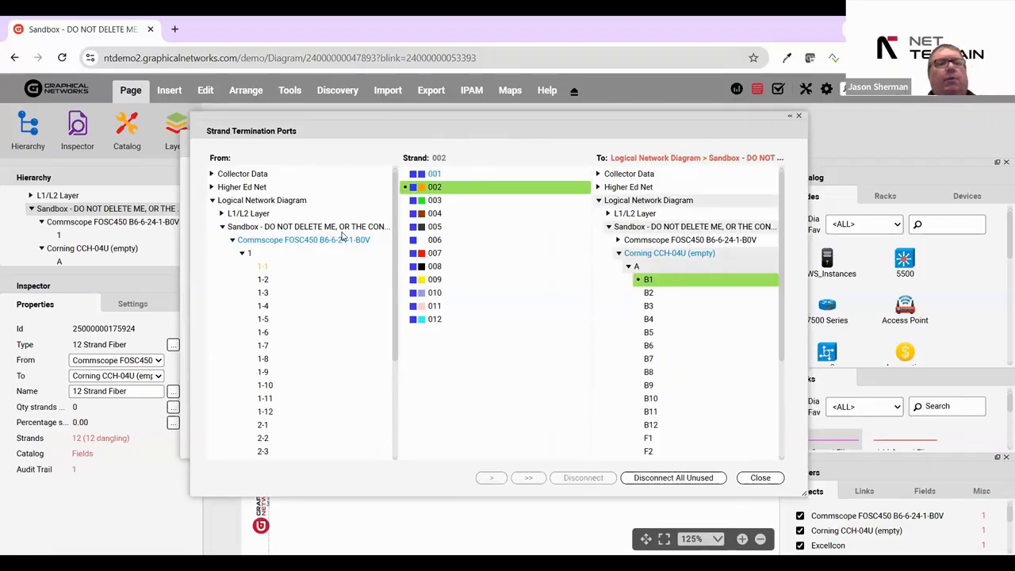
{"action": "left_click", "coordinate": [266, 280]}
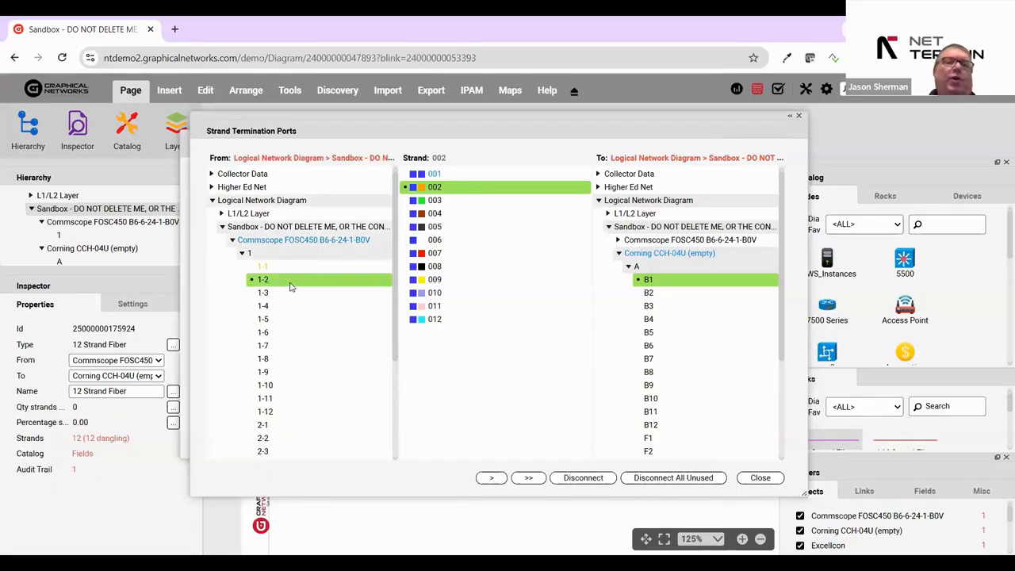
{"action": "left_click", "coordinate": [761, 478]}
{"action": "left_click", "coordinate": [738, 441]}
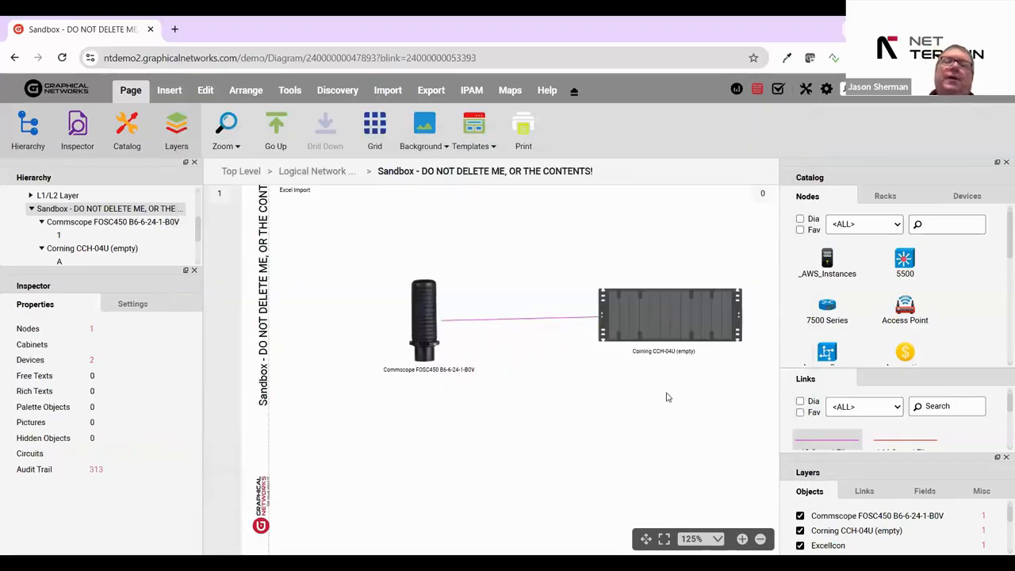
Open card A in the Corning panel, examine the strand properties of port B1, and return to the sandbox diagram.
{"action": "double_click", "coordinate": [645, 322]}
{"action": "double_click", "coordinate": [343, 366]}
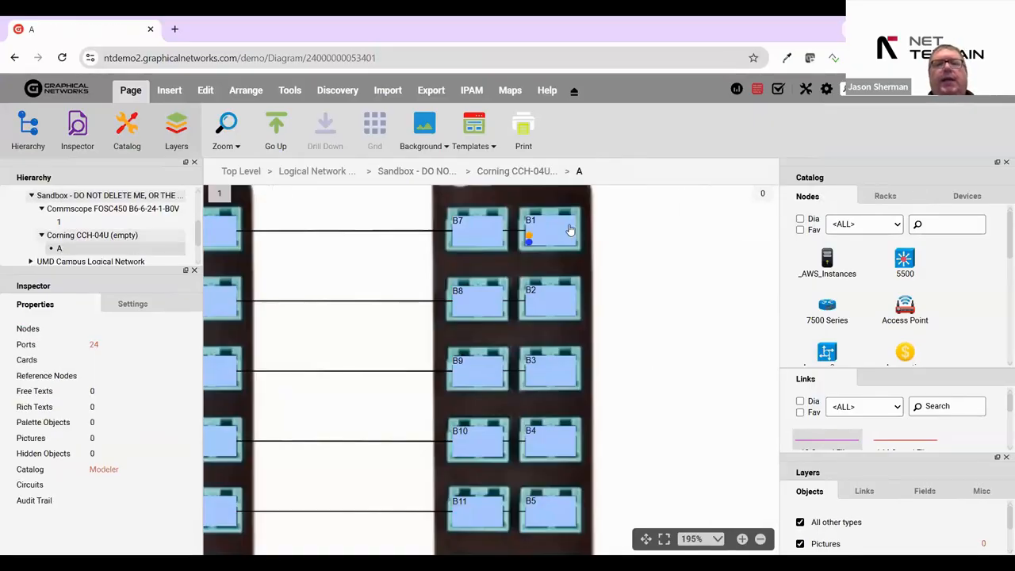
{"action": "scroll", "coordinate": [569, 230], "scroll_direction": "up", "scroll_amount": 5}
{"action": "left_click", "coordinate": [561, 297]}
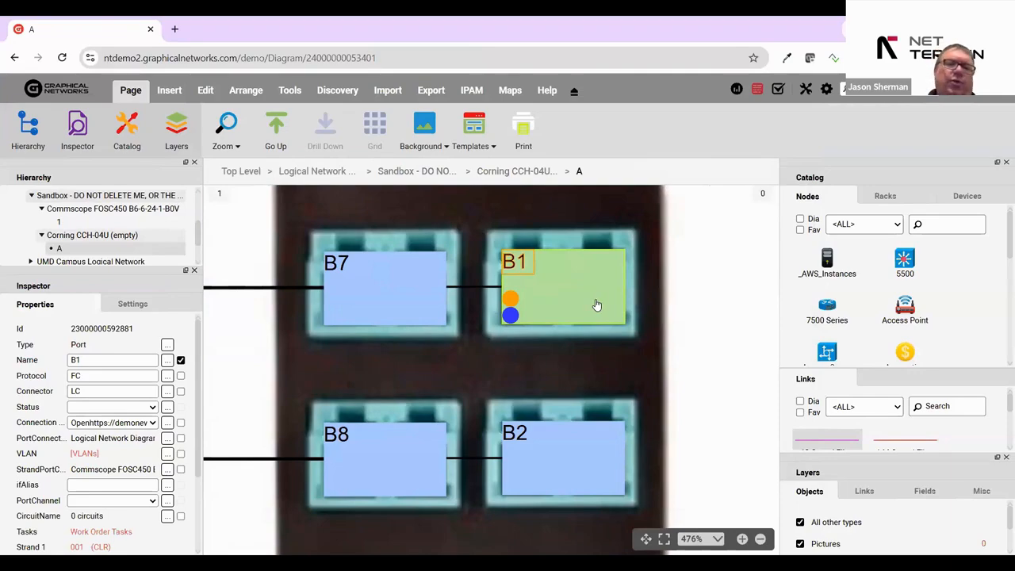
{"action": "scroll", "coordinate": [111, 499], "scroll_direction": "down", "scroll_amount": 1}
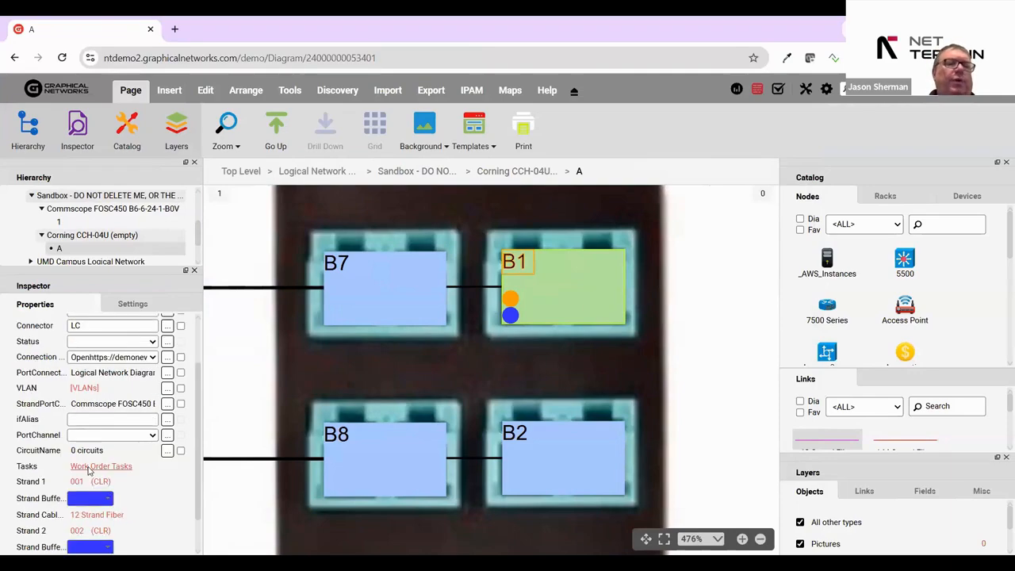
{"action": "scroll", "coordinate": [91, 474], "scroll_direction": "down", "scroll_amount": 1}
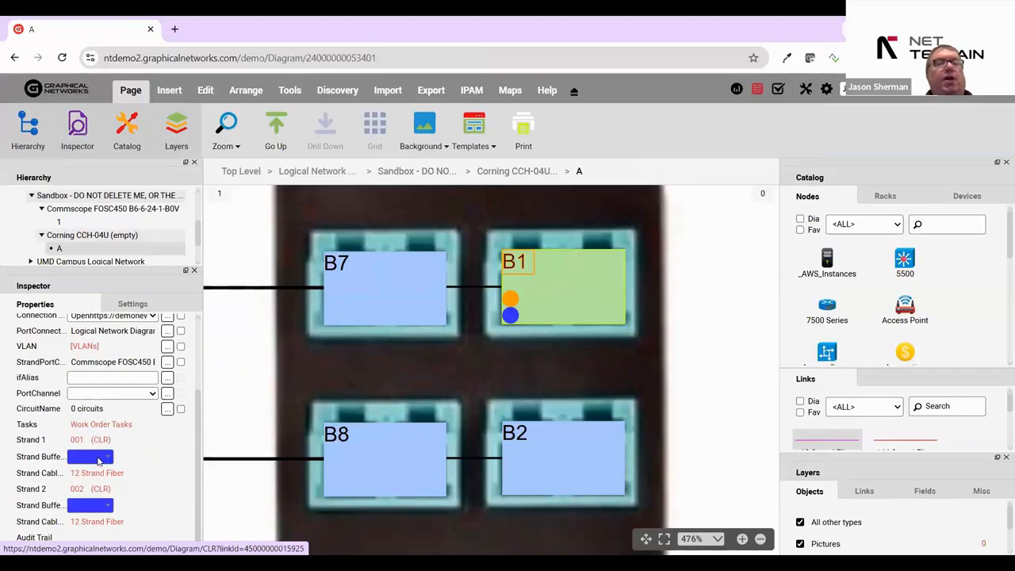
{"action": "scroll", "coordinate": [643, 373], "scroll_direction": "down", "scroll_amount": 3}
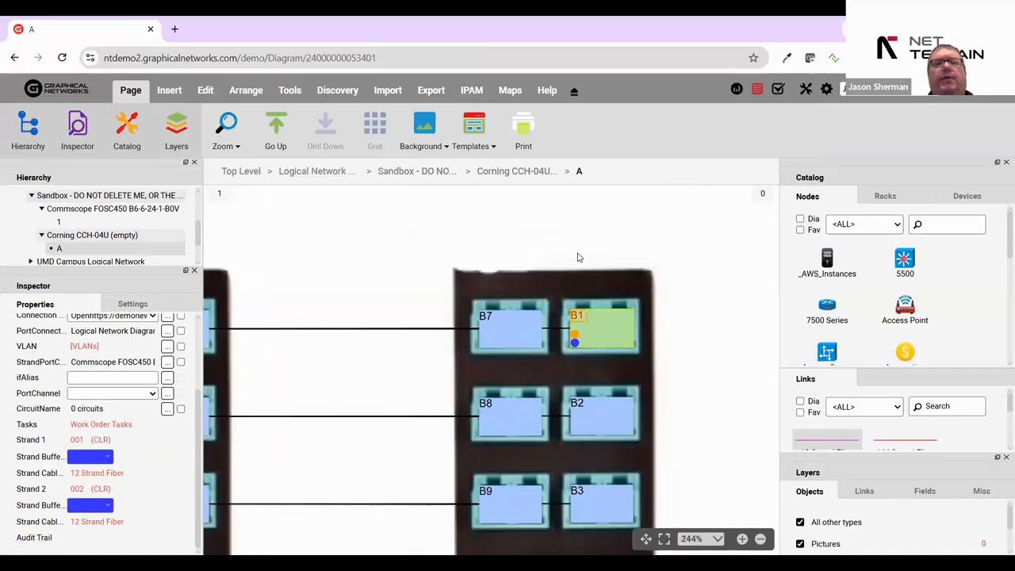
{"action": "left_click", "coordinate": [517, 171]}
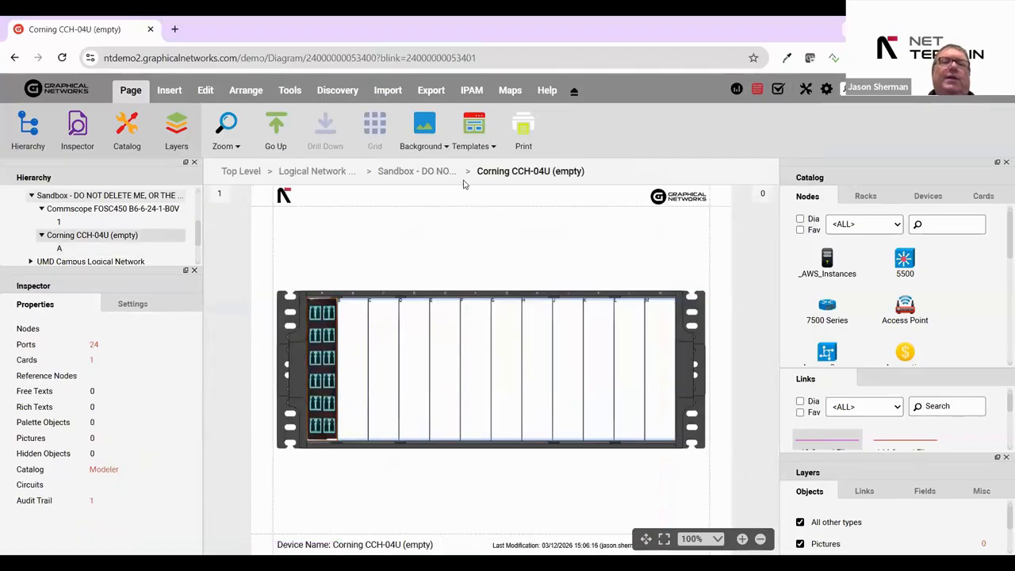
{"action": "left_click", "coordinate": [424, 173]}
Open tray 1 of the Commscope splice closure, inspect ports 1-1 and 1-2, and return to the sandbox diagram.
{"action": "double_click", "coordinate": [421, 324]}
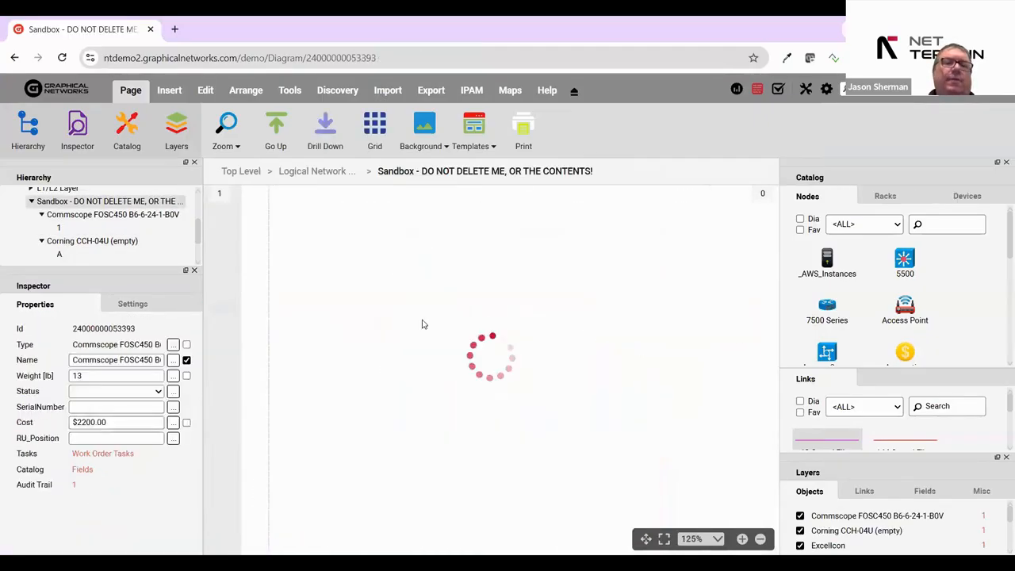
{"action": "double_click", "coordinate": [472, 343]}
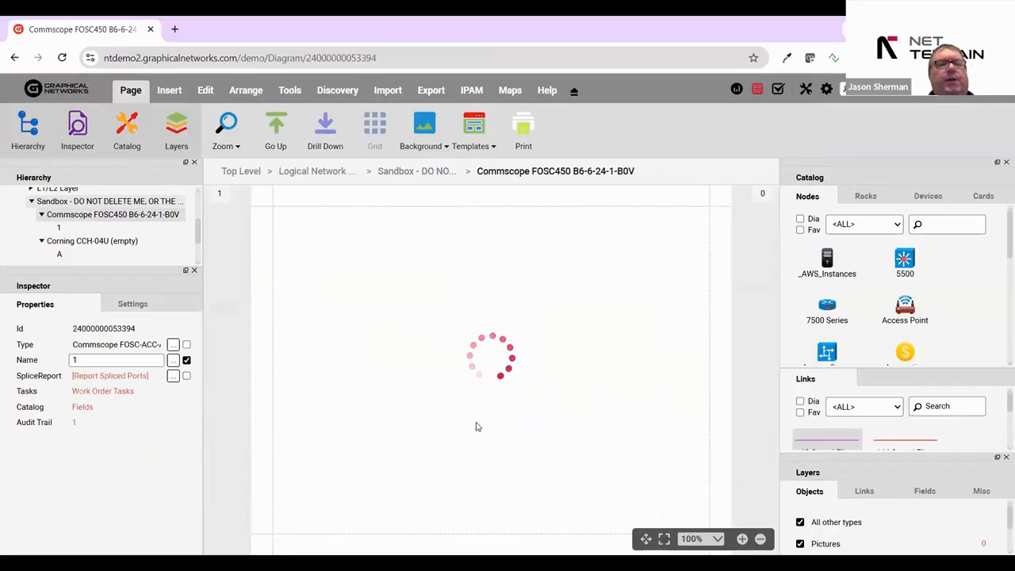
{"action": "left_click", "coordinate": [380, 315]}
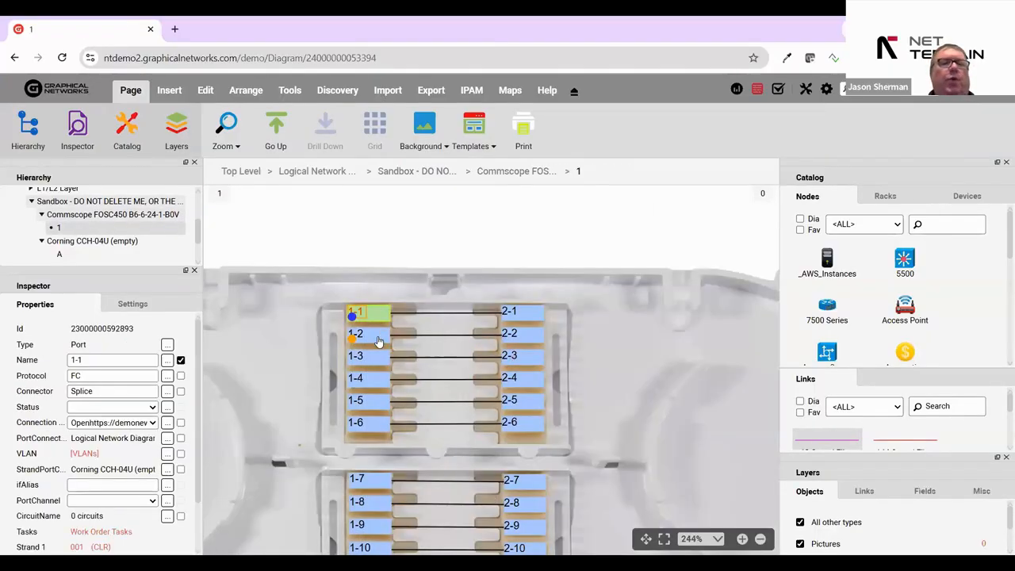
{"action": "left_click", "coordinate": [380, 338]}
{"action": "left_click", "coordinate": [520, 286]}
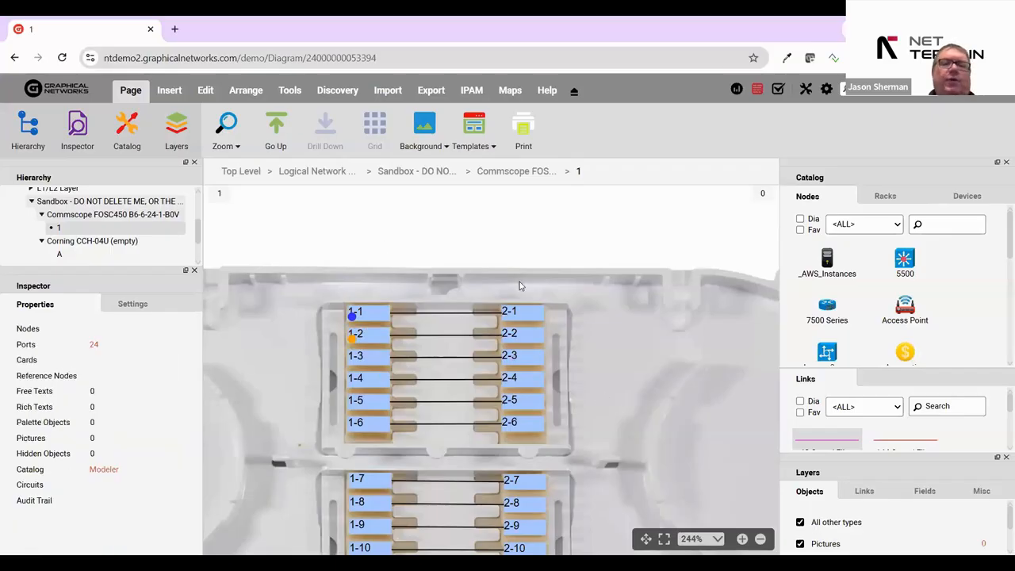
{"action": "left_click_drag", "start_coordinate": [532, 318], "coordinate": [543, 359]}
{"action": "left_click", "coordinate": [622, 356]}
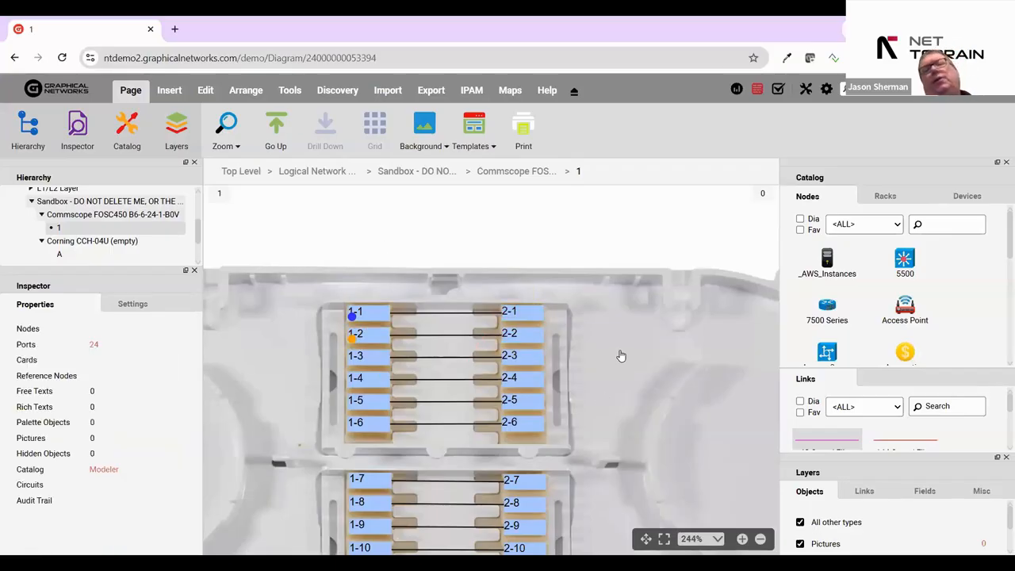
{"action": "left_click", "coordinate": [505, 172]}
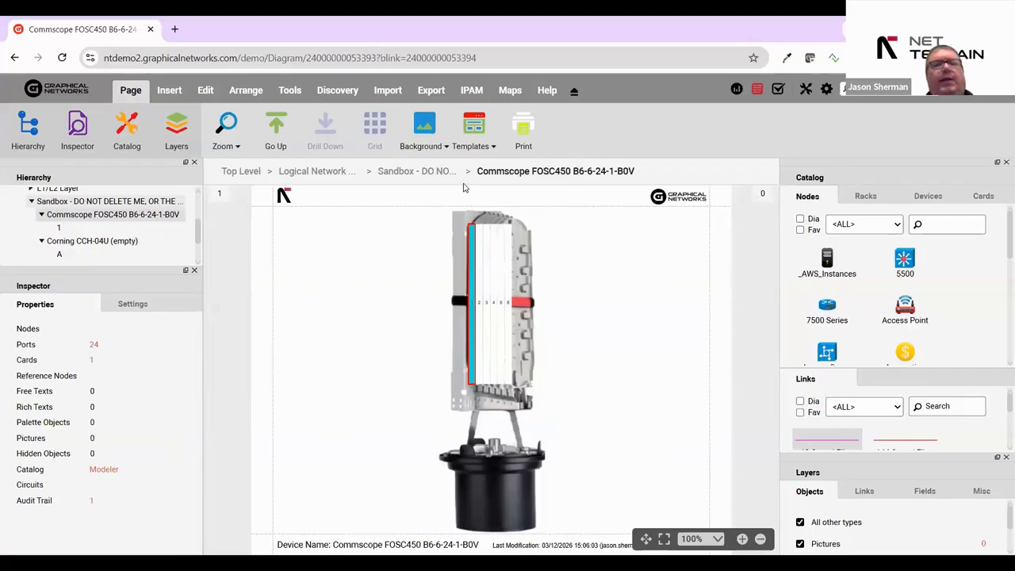
{"action": "left_click", "coordinate": [419, 172]}
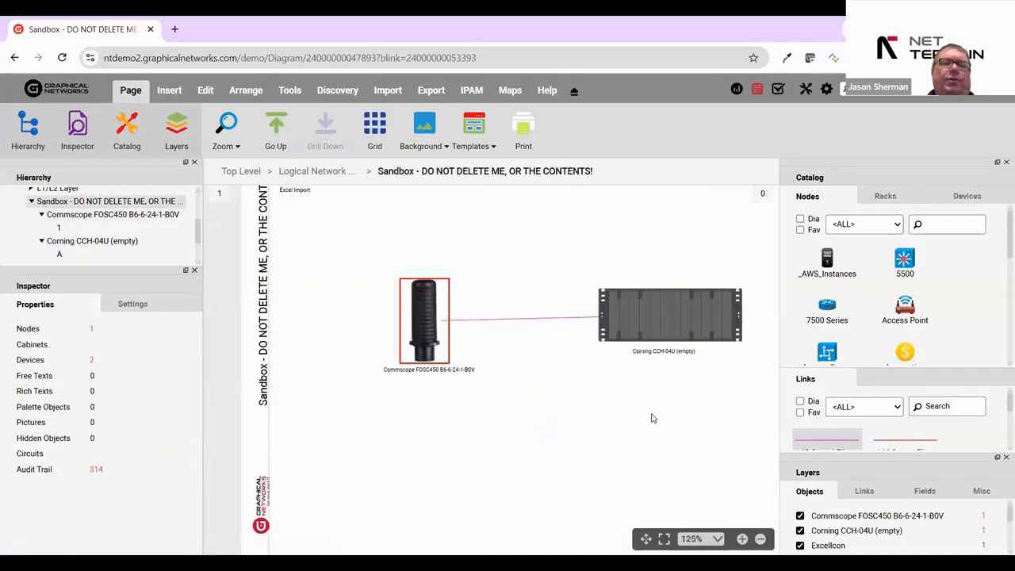
Move the splice closure and the Corning panel further right on the diagram to clear space beside the closure.
{"action": "left_click", "coordinate": [568, 355]}
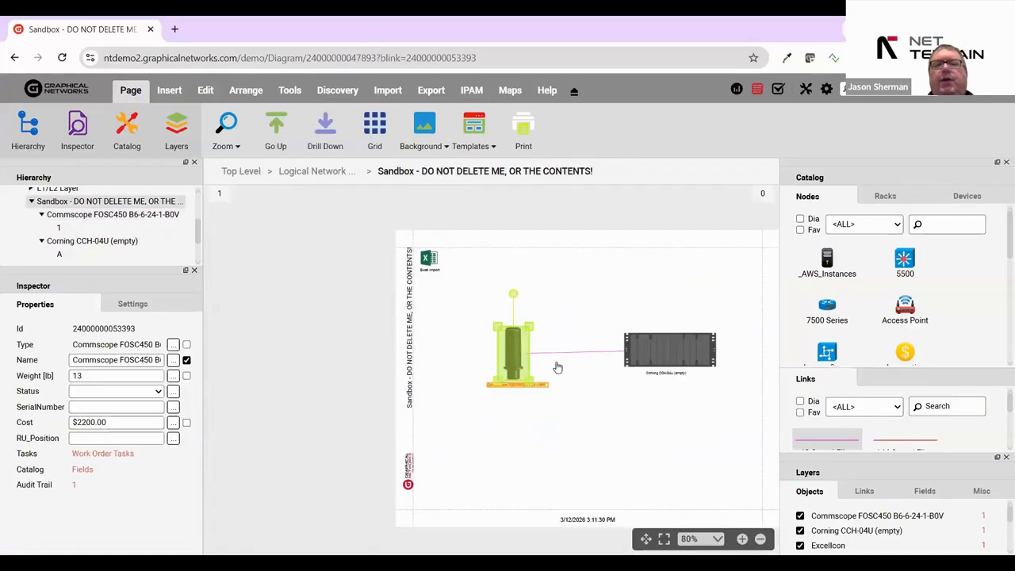
{"action": "left_click", "coordinate": [679, 359]}
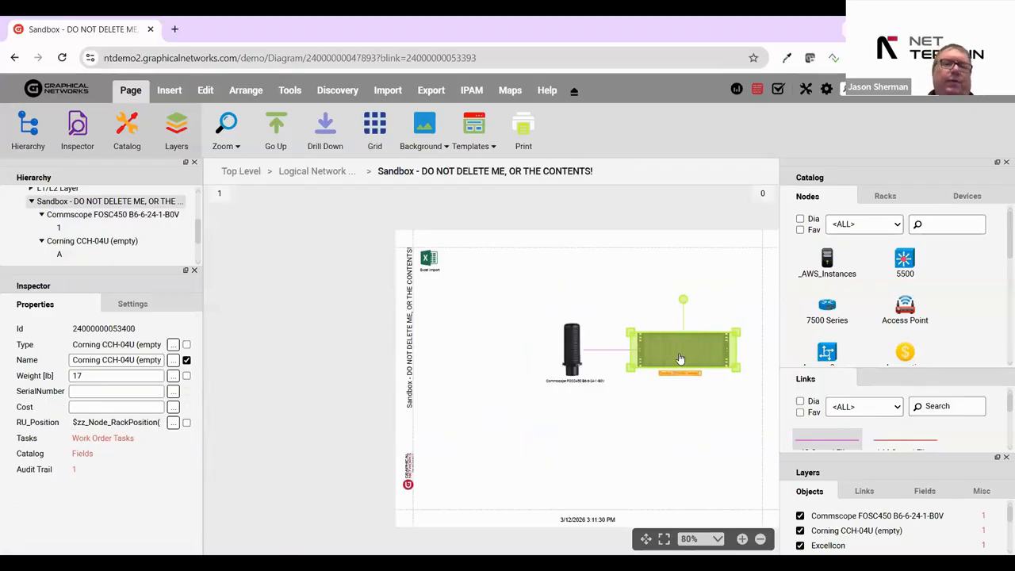
{"action": "left_click", "coordinate": [680, 361]}
{"action": "left_click", "coordinate": [680, 368]}
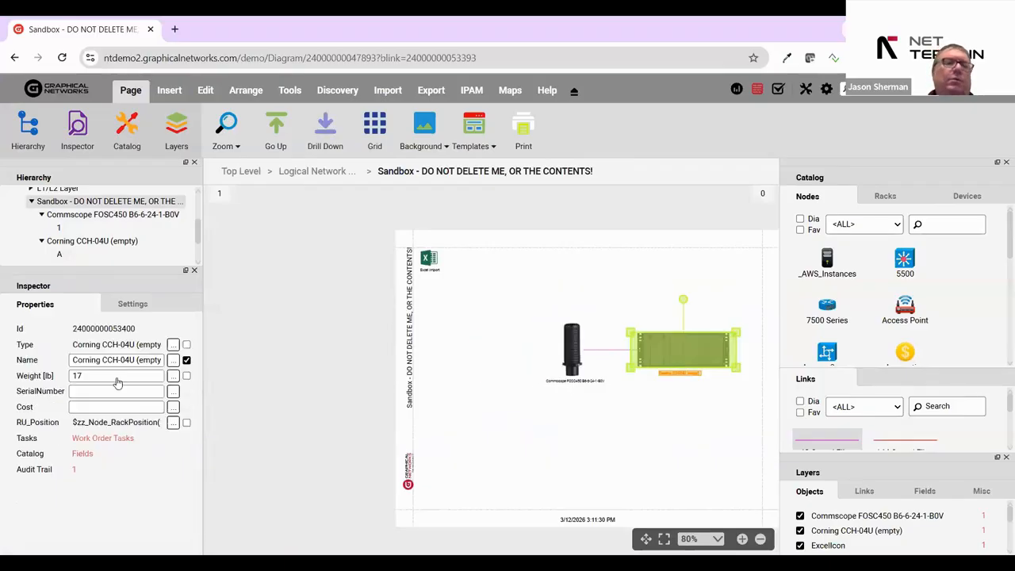
Rename the Corning CCH-04U panel as PP1.
{"action": "left_click", "coordinate": [173, 360]}
{"action": "key", "text": "ctrl+a"}
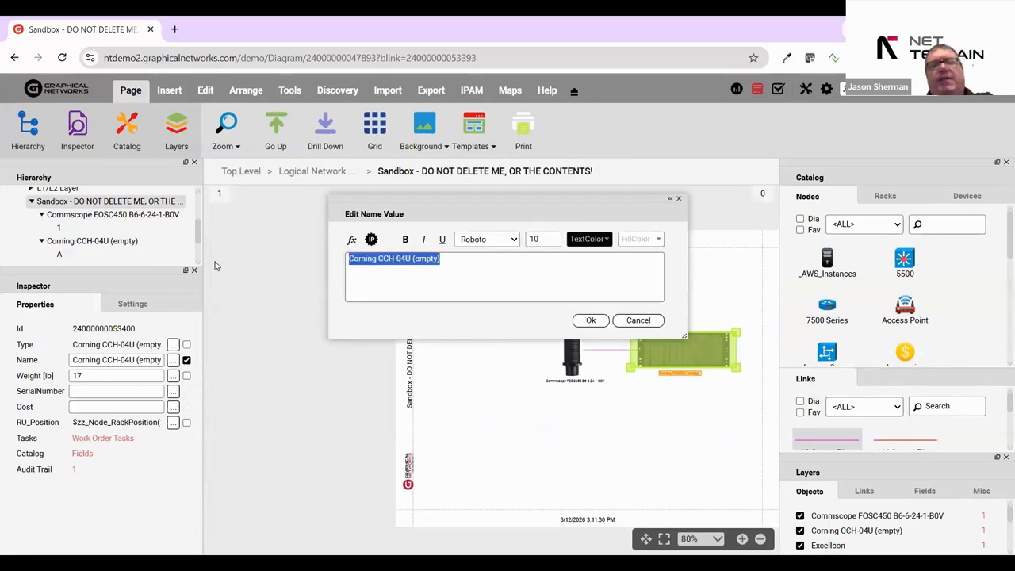
{"action": "type", "text": "PP1"}
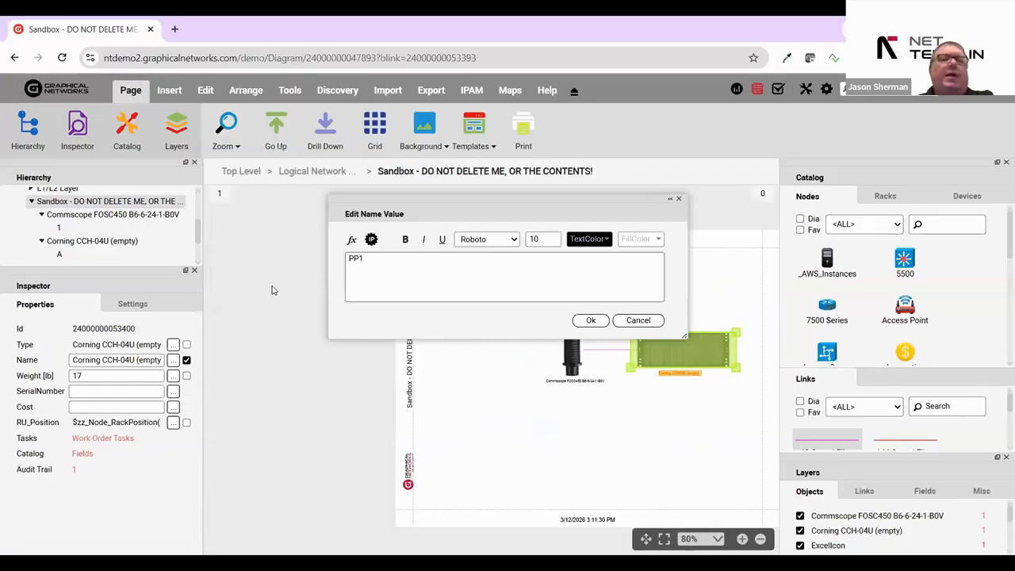
{"action": "left_click", "coordinate": [591, 320]}
Rename the Commscope splice closure as Splice1.
{"action": "left_click", "coordinate": [557, 363]}
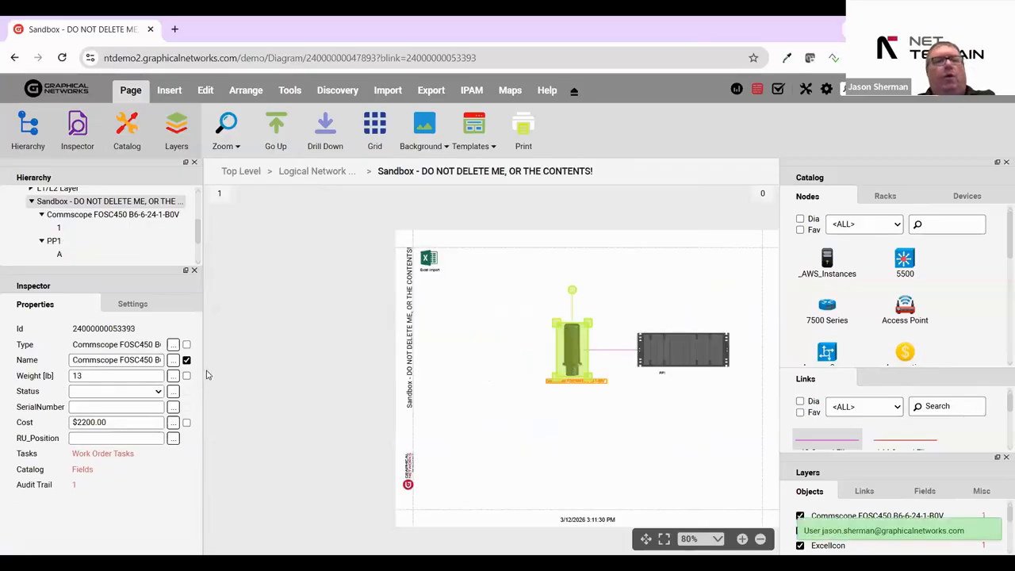
{"action": "left_click", "coordinate": [172, 360]}
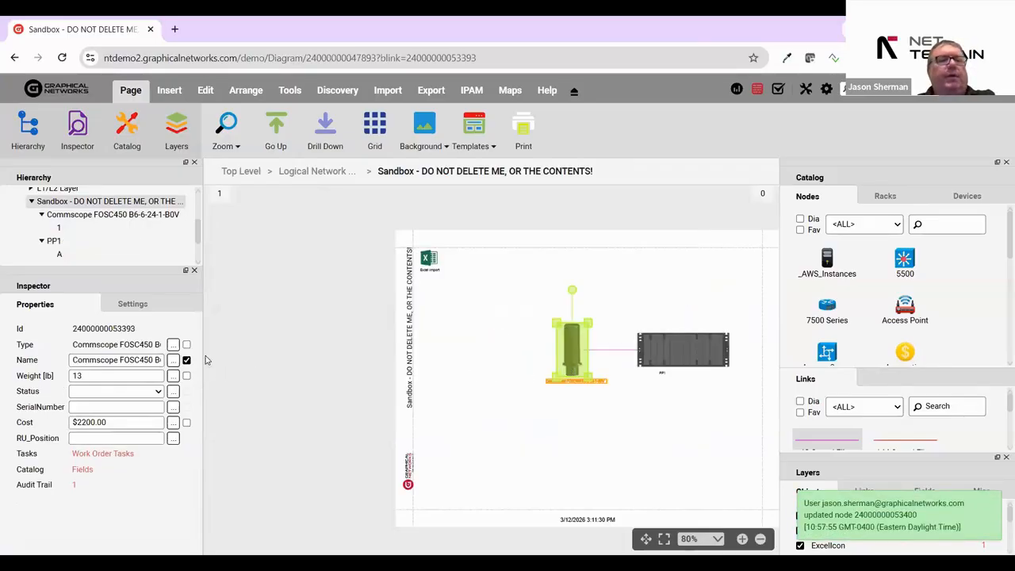
{"action": "key", "text": "ctrl+a"}
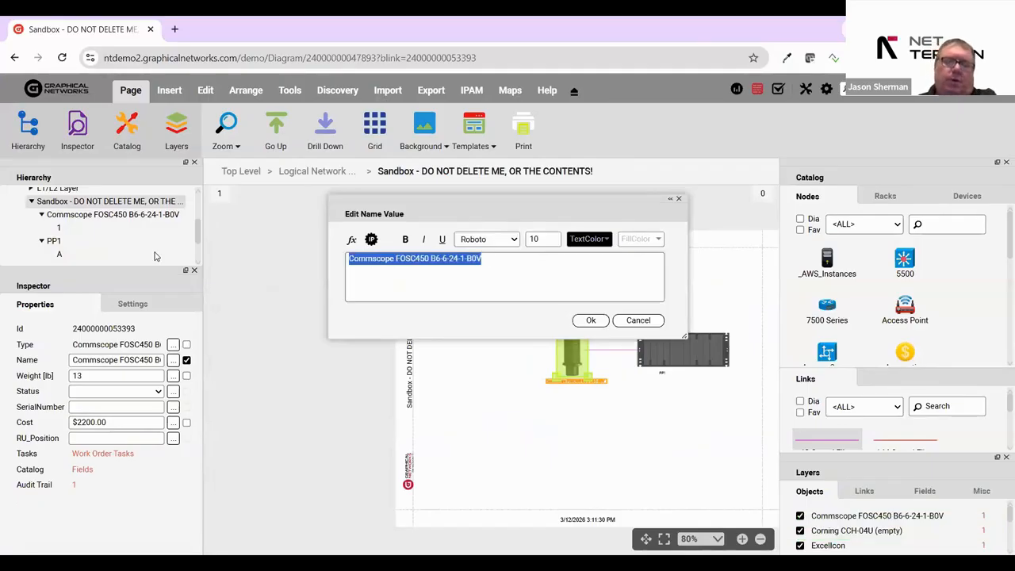
{"action": "type", "text": "Spli"}
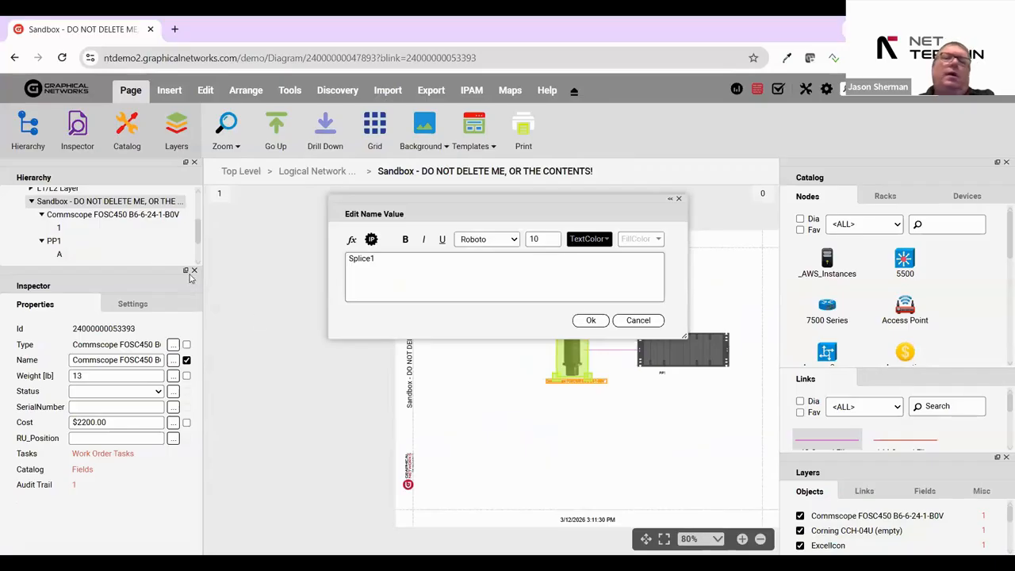
{"action": "type", "text": "ce1"}
{"action": "left_click", "coordinate": [587, 321]}
Duplicate the PP1 panel and place the copy on the opposite side of Splice1, level with the original.
{"action": "right_click", "coordinate": [703, 355]}
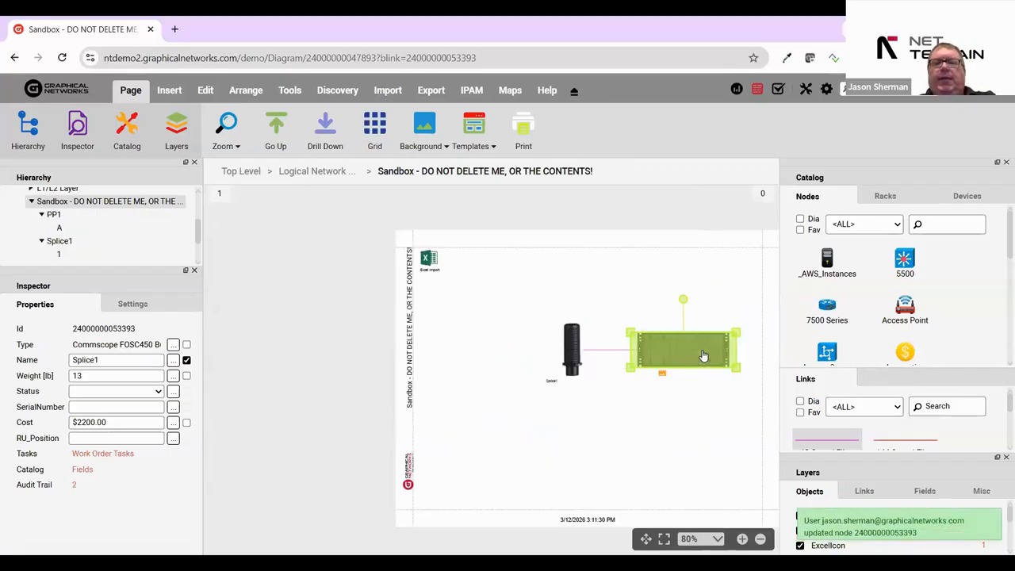
{"action": "left_click", "coordinate": [728, 157]}
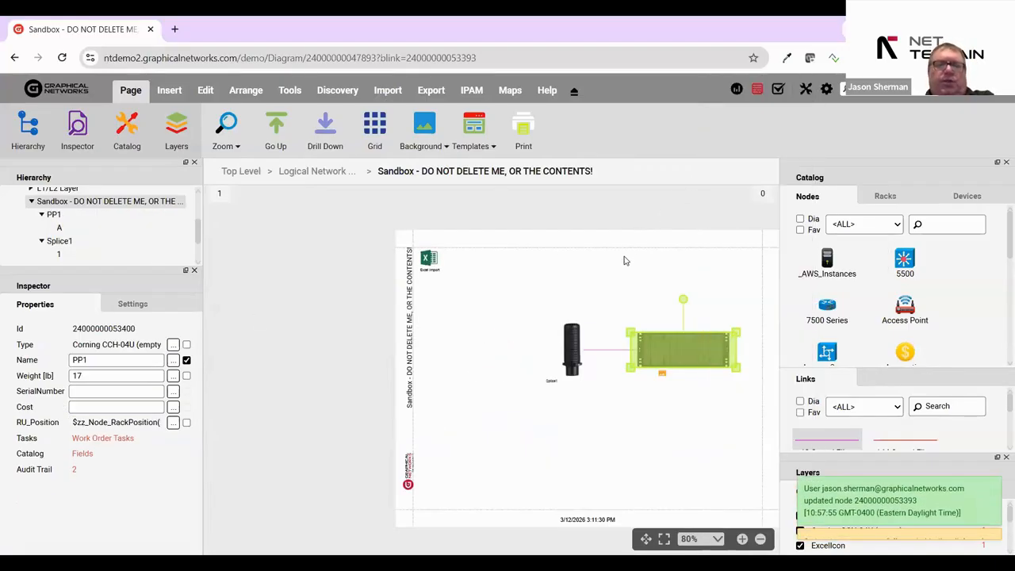
{"action": "left_click", "coordinate": [624, 300]}
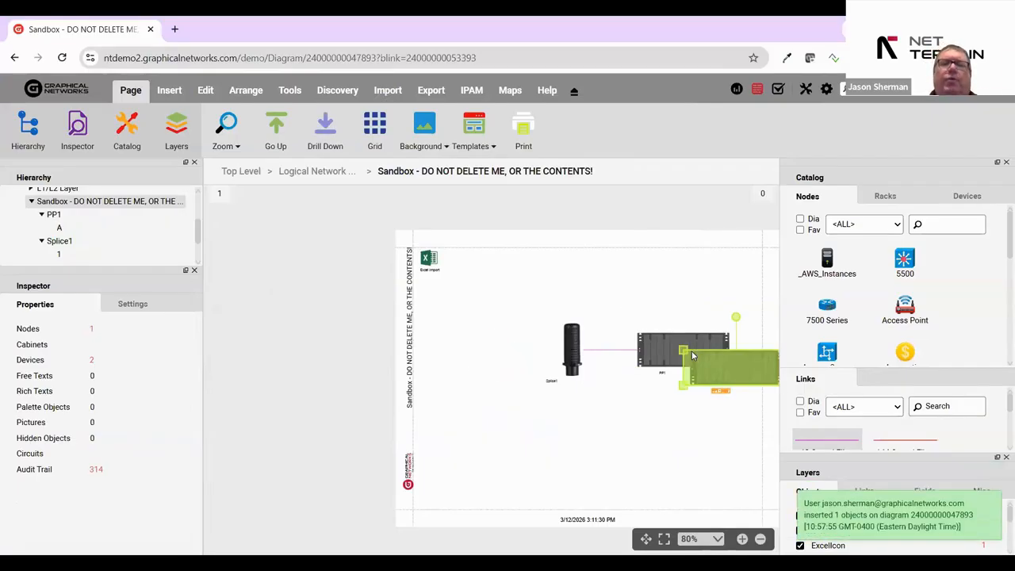
{"action": "left_click_drag", "start_coordinate": [702, 380], "coordinate": [489, 356]}
{"action": "left_click", "coordinate": [473, 381]}
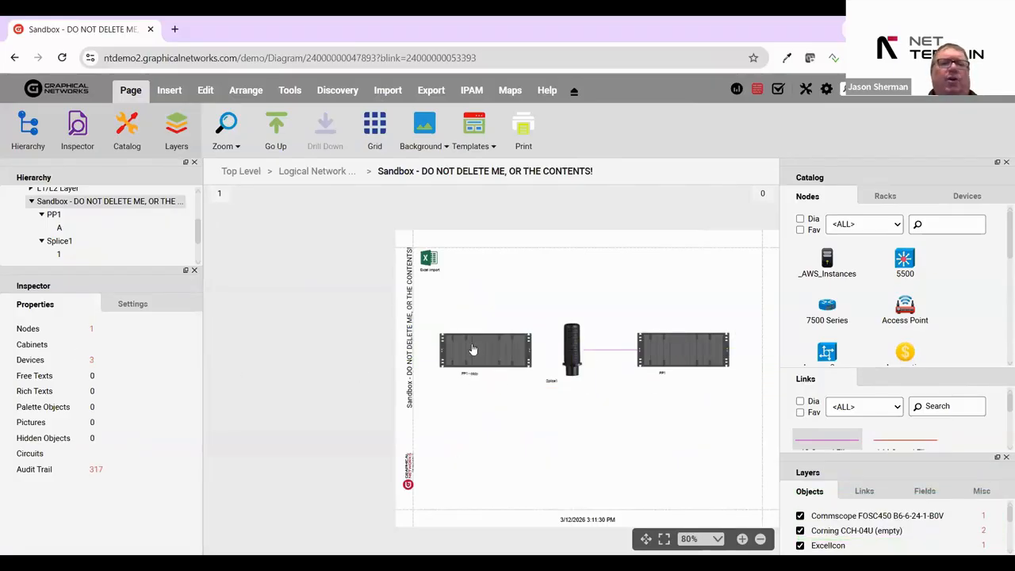
Rename the copied patch panel as PP2.
{"action": "left_click", "coordinate": [35, 360]}
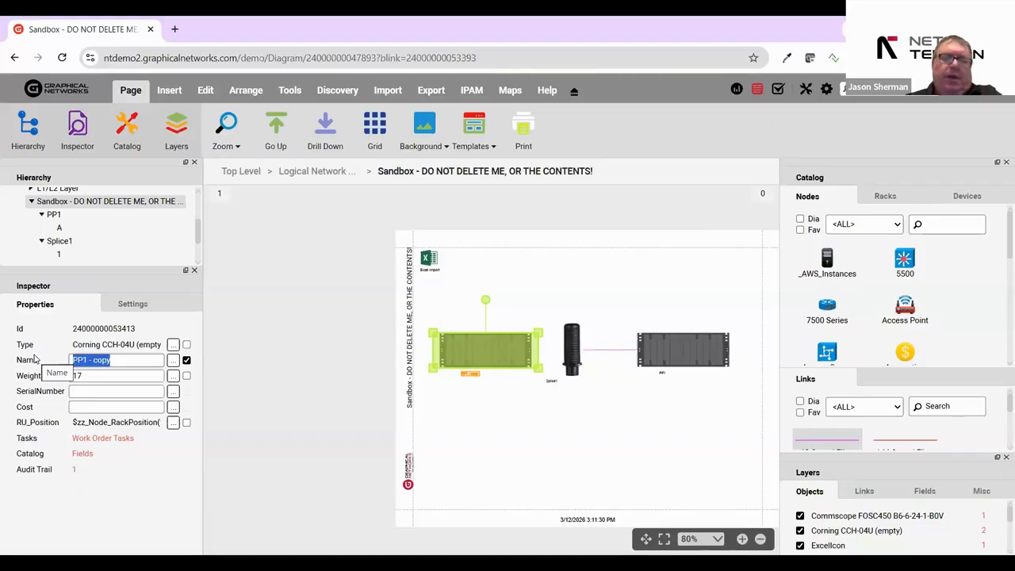
{"action": "type", "text": "PP2"}
{"action": "key", "text": "Return"}
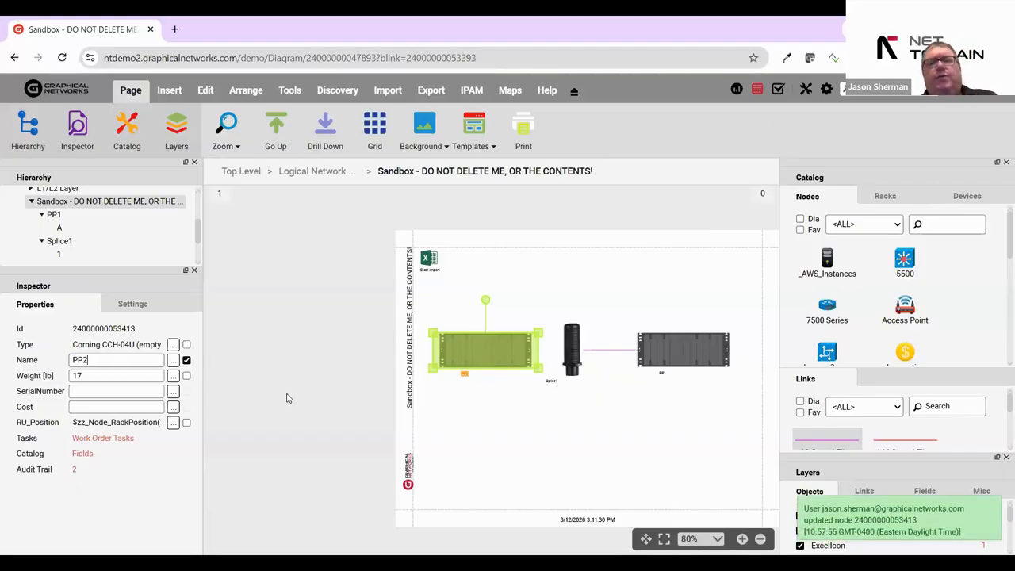
Open the PP2 panel to check its copied contents, and return to the sandbox diagram.
{"action": "double_click", "coordinate": [521, 364]}
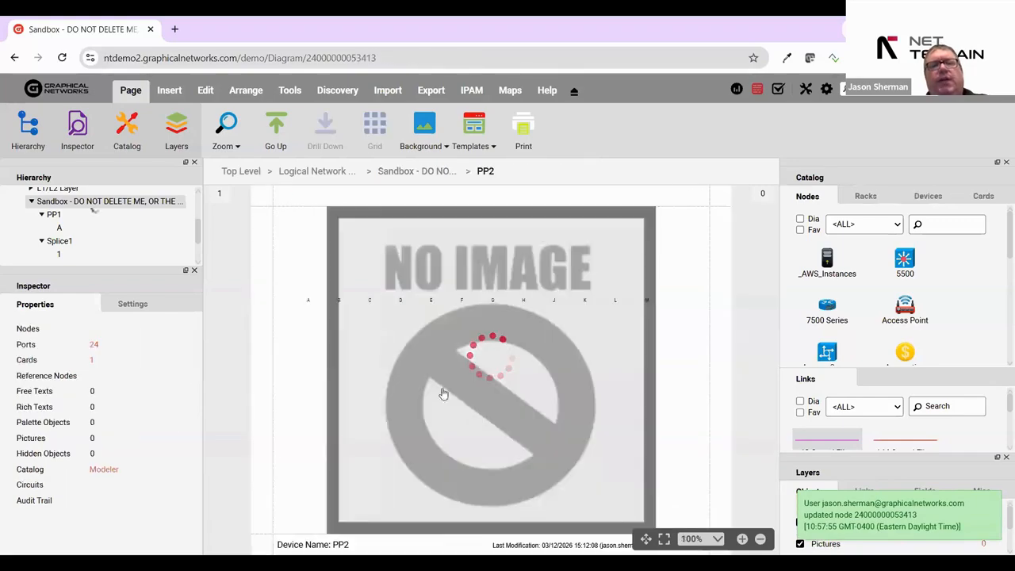
{"action": "left_click", "coordinate": [333, 359]}
{"action": "left_click", "coordinate": [435, 171]}
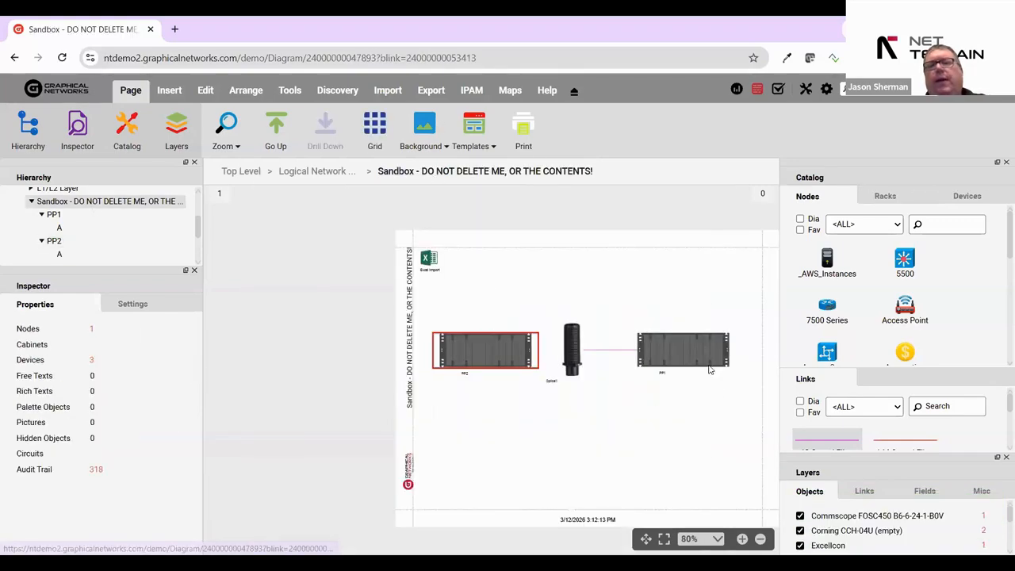
Draw a 144 Strand Fiber link from PP2 to Splice1.
{"action": "left_click", "coordinate": [905, 441]}
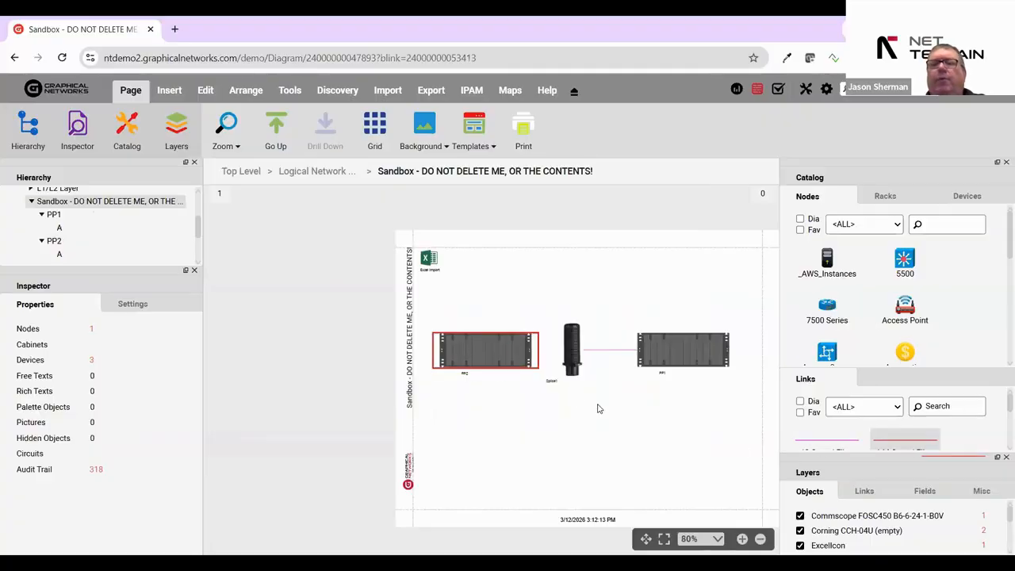
{"action": "left_click", "coordinate": [487, 351]}
{"action": "left_click", "coordinate": [487, 351]}
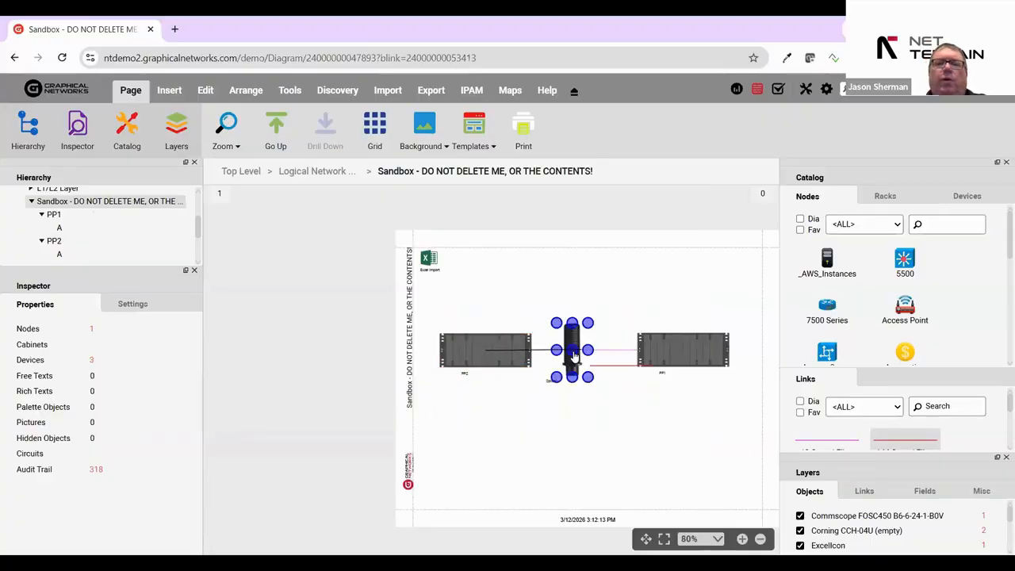
{"action": "left_click", "coordinate": [573, 353]}
Shift PP1 and Splice1 slightly to the right to widen the gap between PP2 and Splice1.
{"action": "left_click", "coordinate": [593, 362]}
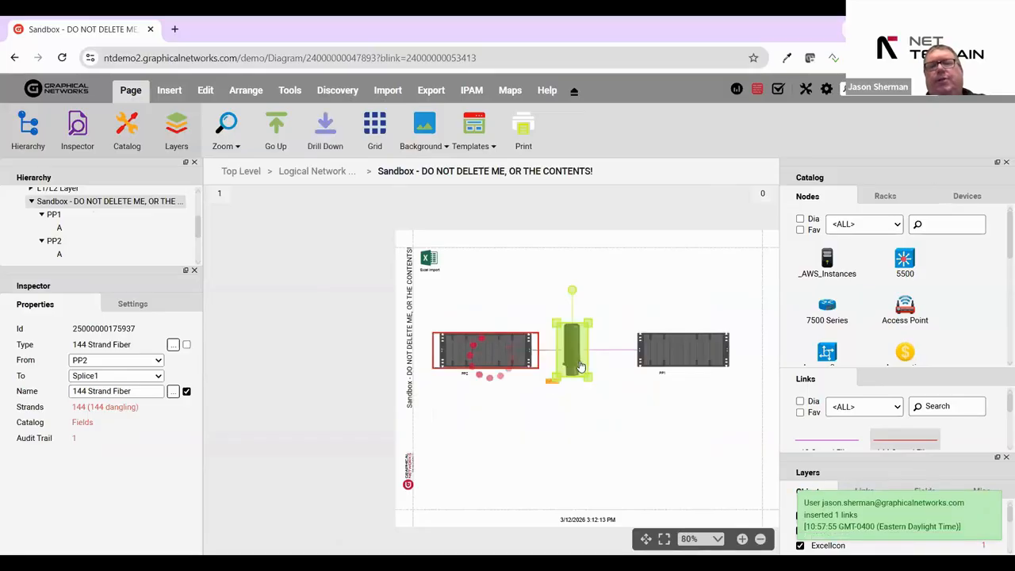
{"action": "left_click_drag", "start_coordinate": [663, 361], "coordinate": [675, 360]}
{"action": "left_click_drag", "start_coordinate": [589, 363], "coordinate": [597, 361]}
Terminate strand 001 of the 144 Strand Fiber link between port B1 on card A of PP2 and port 2-1 on tray 1 of Splice1.
{"action": "left_click", "coordinate": [562, 355]}
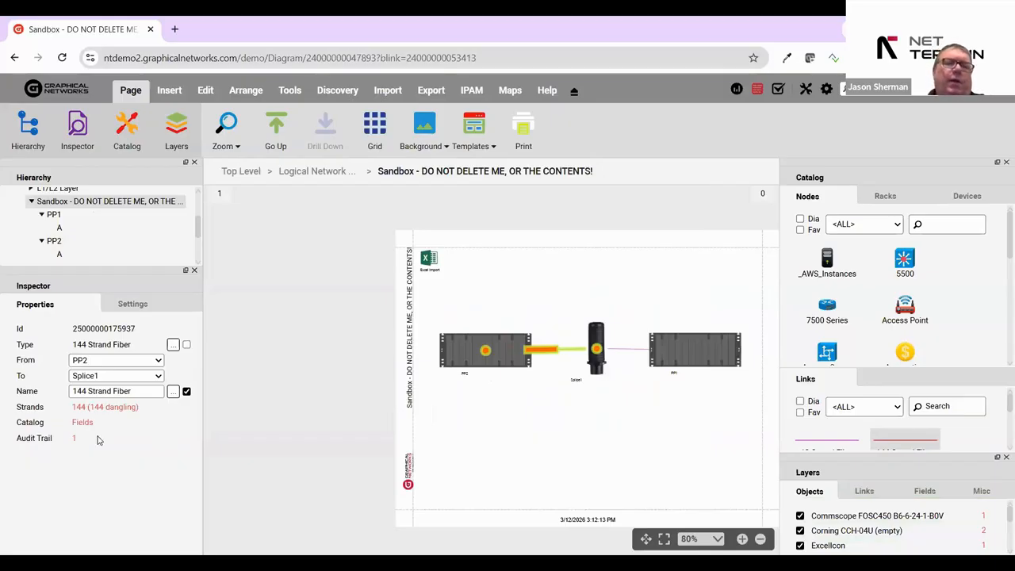
{"action": "left_click", "coordinate": [111, 407]}
{"action": "left_click", "coordinate": [282, 220]}
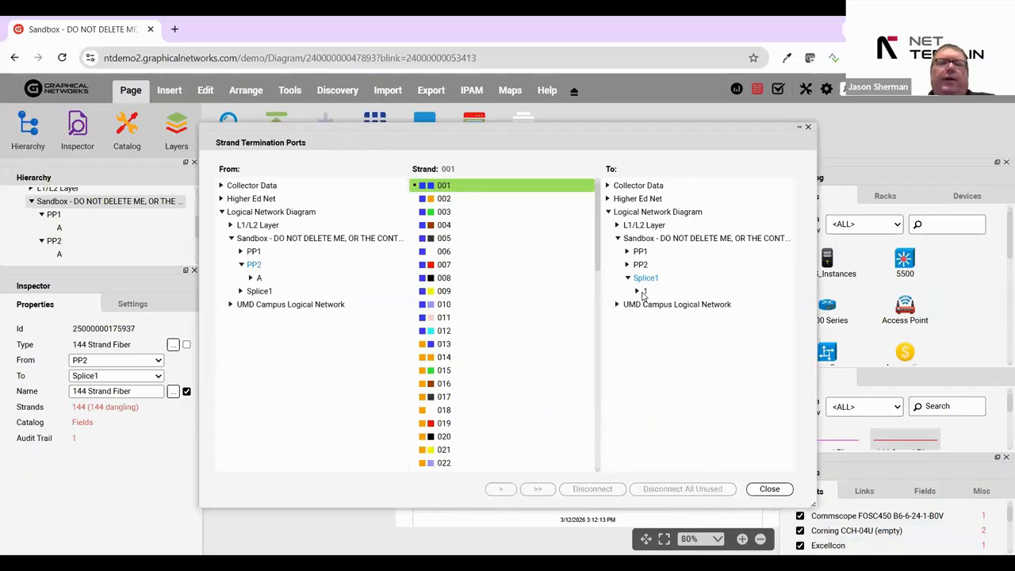
{"action": "left_click", "coordinate": [637, 292]}
{"action": "scroll", "coordinate": [692, 360], "scroll_direction": "down", "scroll_amount": 3}
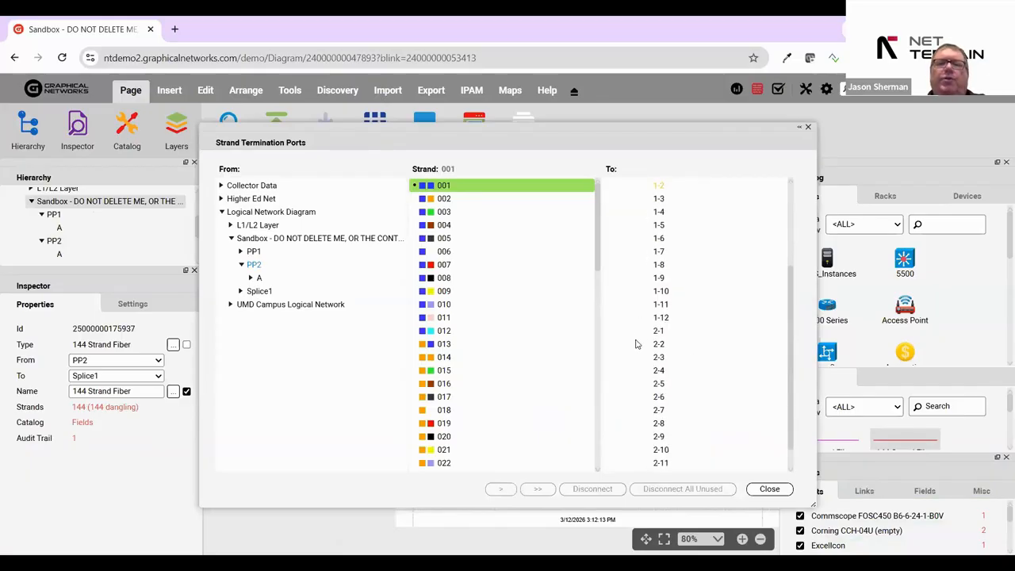
{"action": "left_click", "coordinate": [658, 332]}
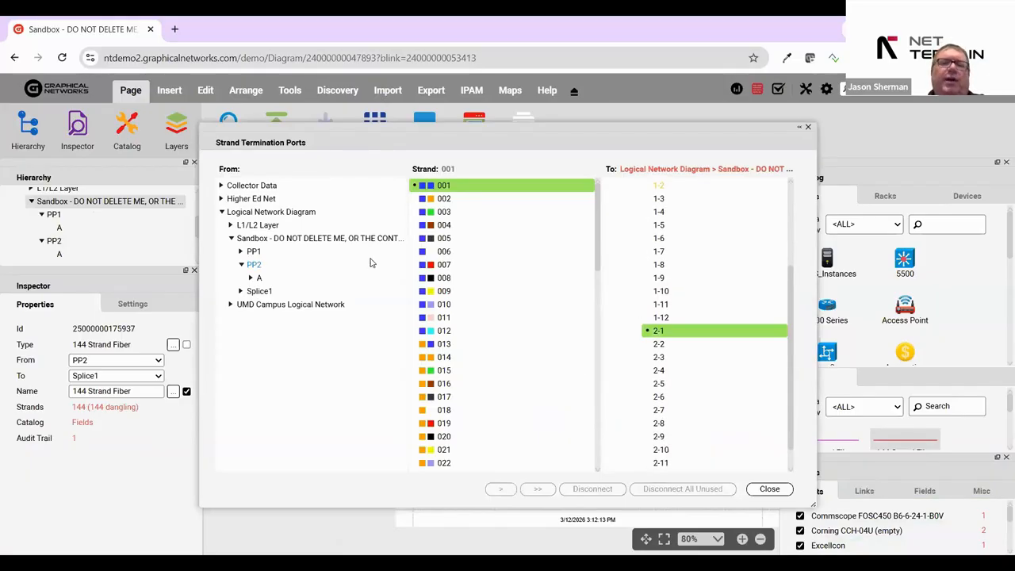
{"action": "left_click", "coordinate": [252, 278]}
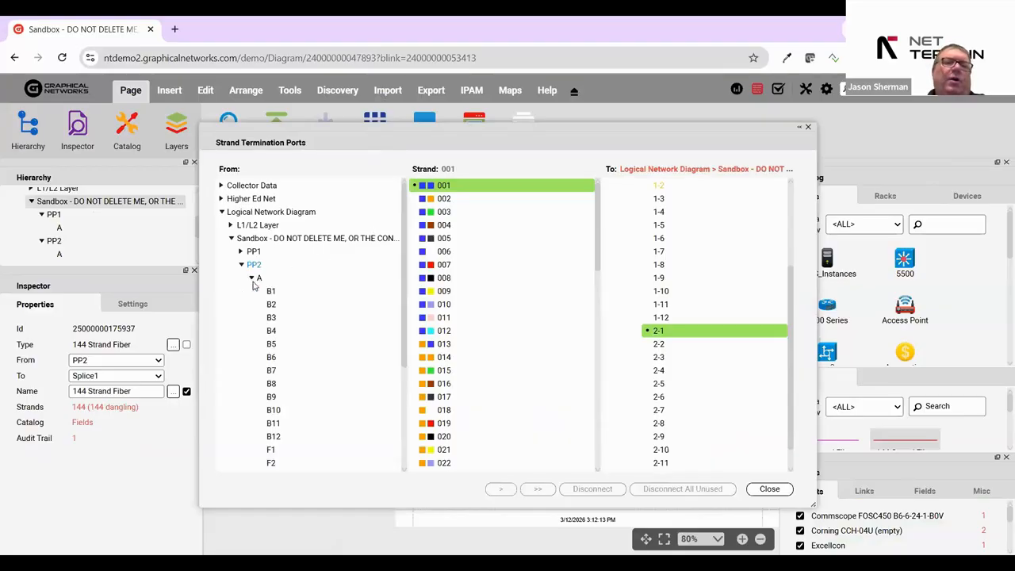
{"action": "left_click", "coordinate": [272, 292]}
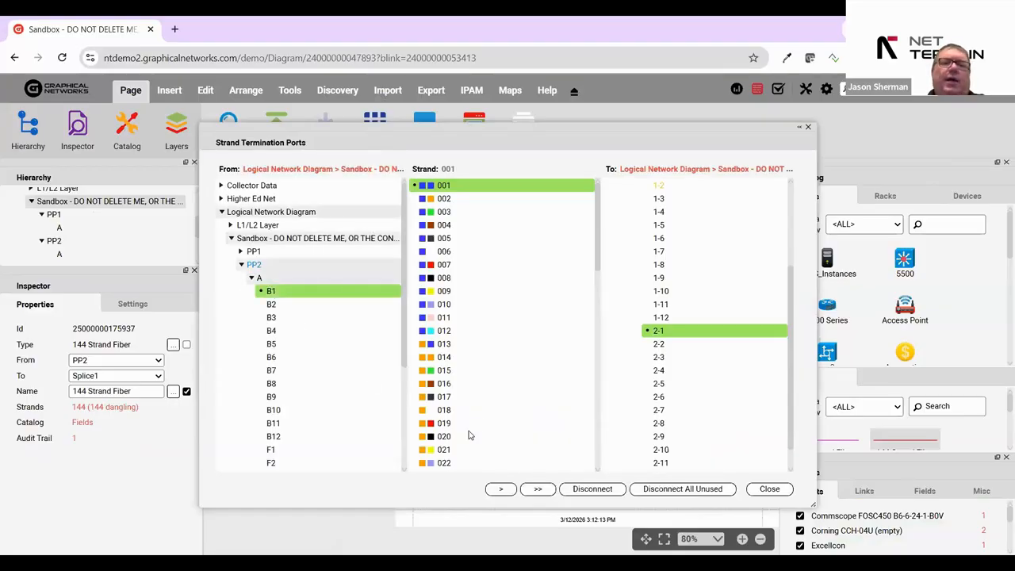
Terminate strand 002 between PP2 card A port B1 and Splice1 port 2-2, and close the strand list.
{"action": "left_click", "coordinate": [445, 200]}
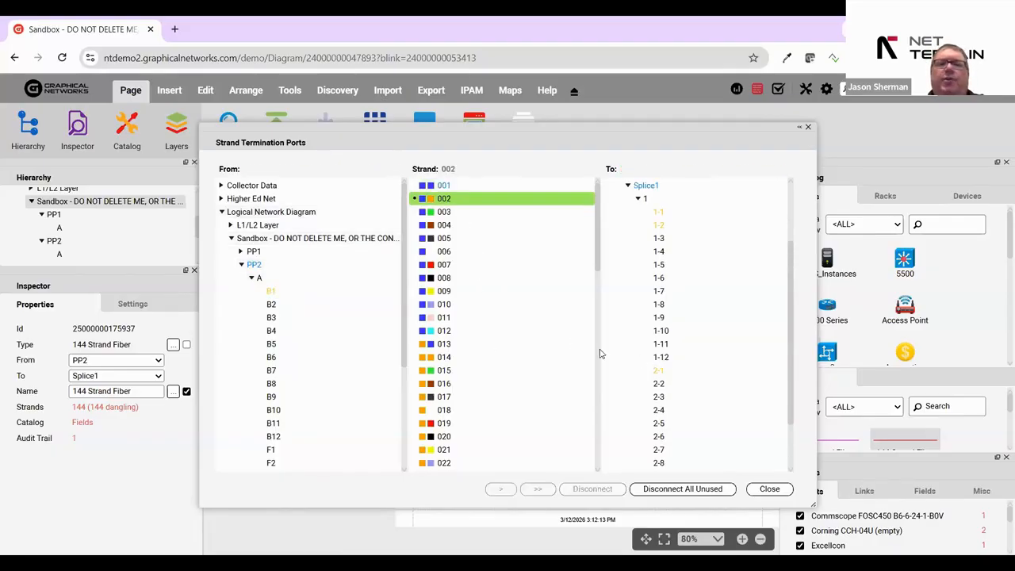
{"action": "left_click", "coordinate": [658, 384]}
{"action": "left_click", "coordinate": [271, 292]}
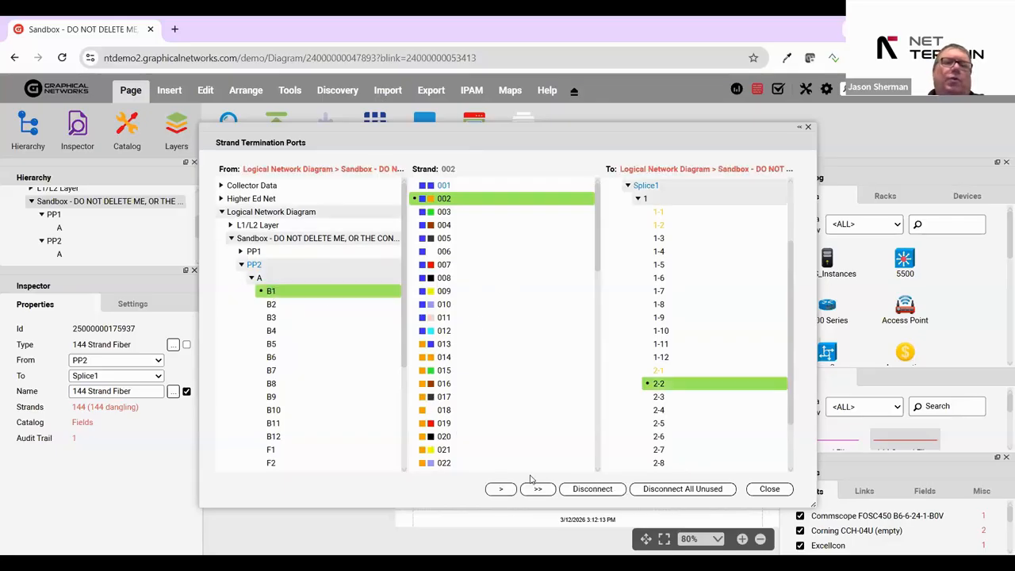
{"action": "left_click", "coordinate": [770, 489]}
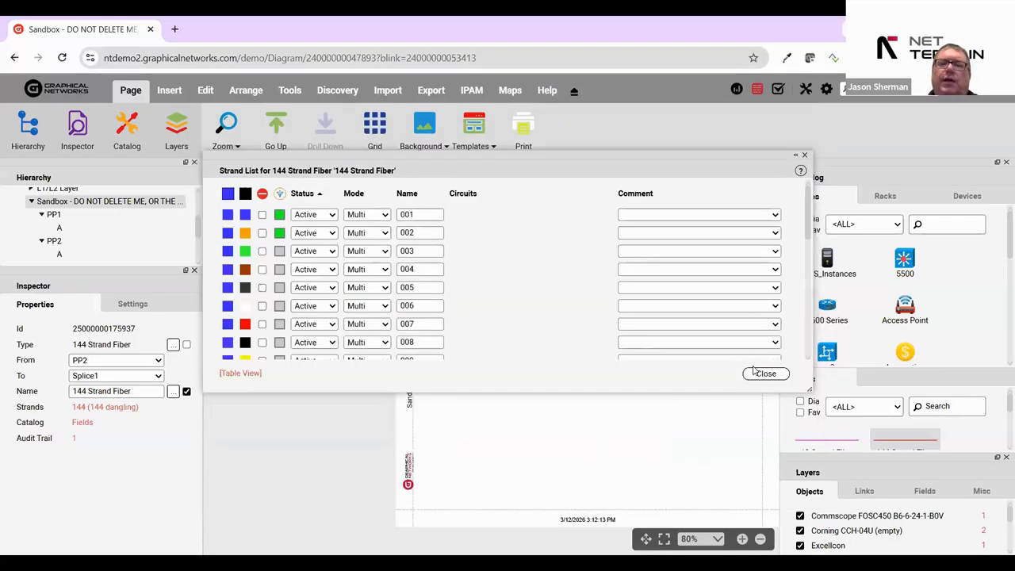
{"action": "left_click", "coordinate": [767, 373]}
Open card A inside PP2 and inspect the strand connections of port B1.
{"action": "left_click", "coordinate": [511, 358]}
{"action": "double_click", "coordinate": [512, 359]}
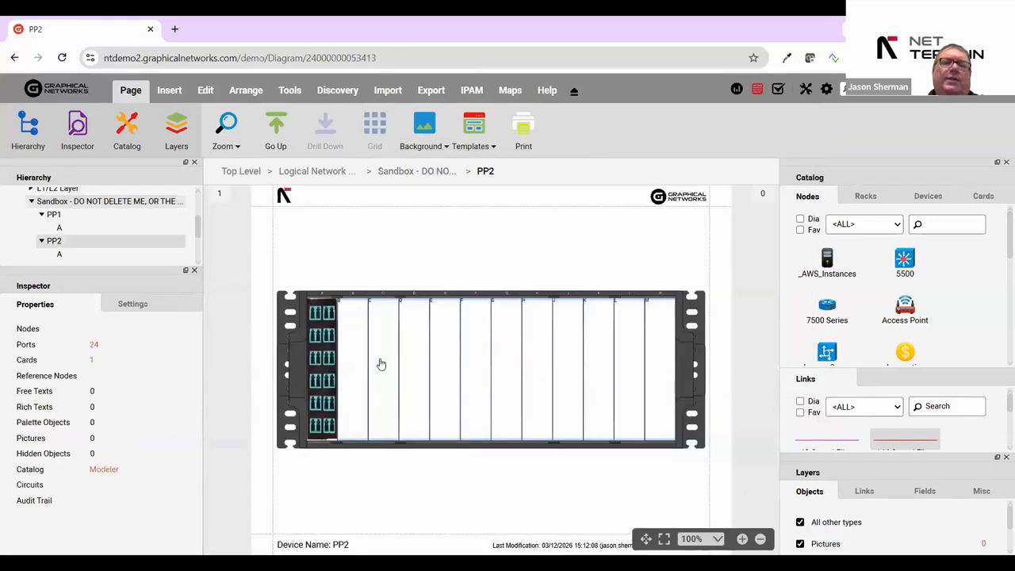
{"action": "double_click", "coordinate": [334, 362]}
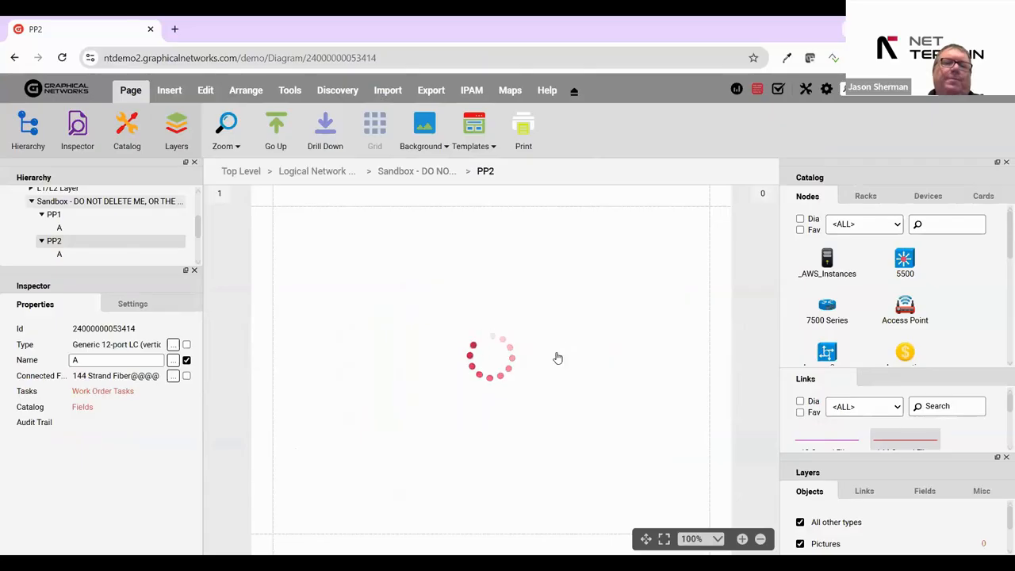
{"action": "scroll", "coordinate": [587, 291], "scroll_direction": "up", "scroll_amount": 5}
{"action": "left_click", "coordinate": [581, 276]}
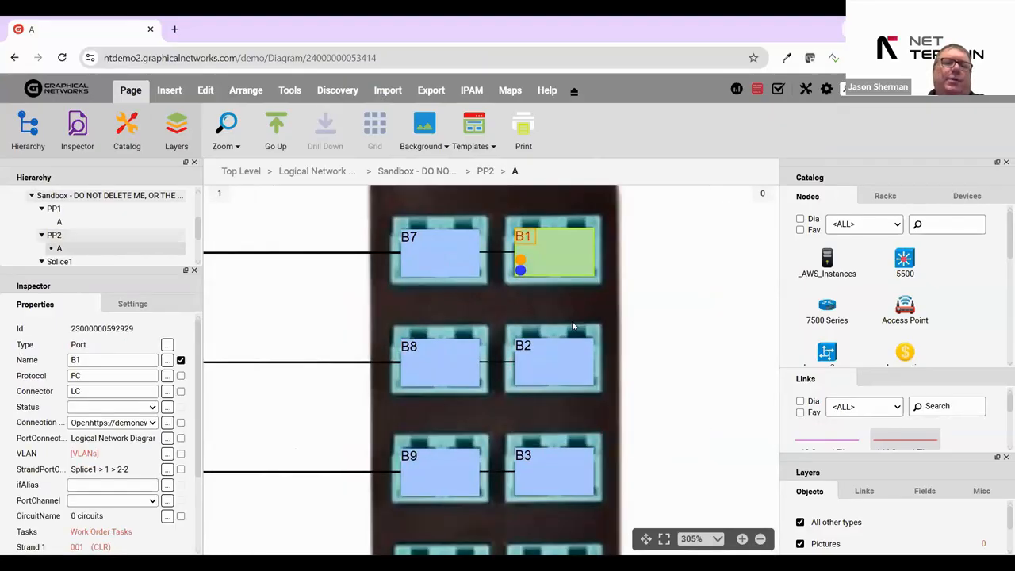
Go to tray 1 of Splice1 and open the CLR for the cross connect between ports 1-1 and 2-1.
{"action": "double_click", "coordinate": [602, 277]}
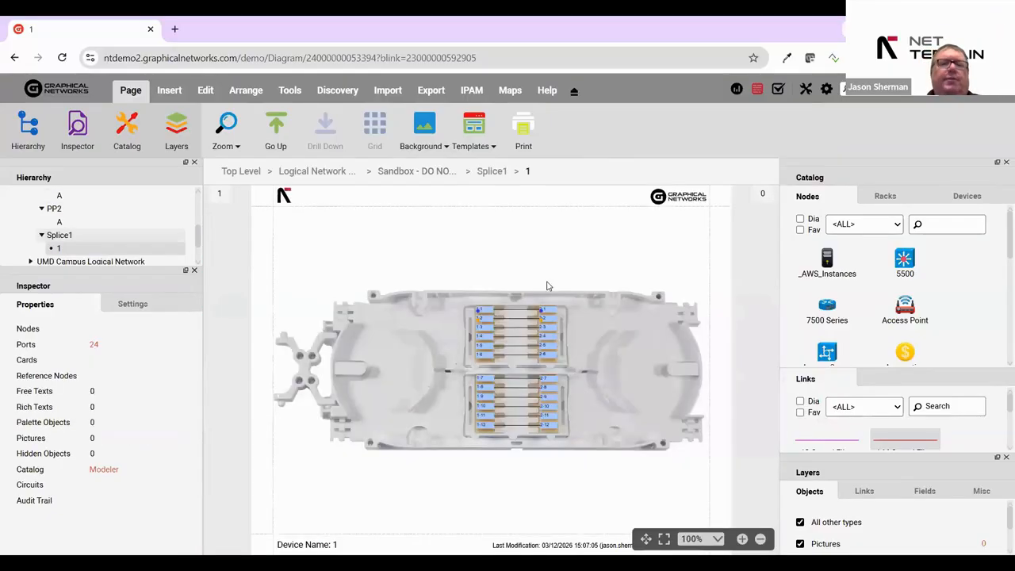
{"action": "left_click", "coordinate": [519, 311]}
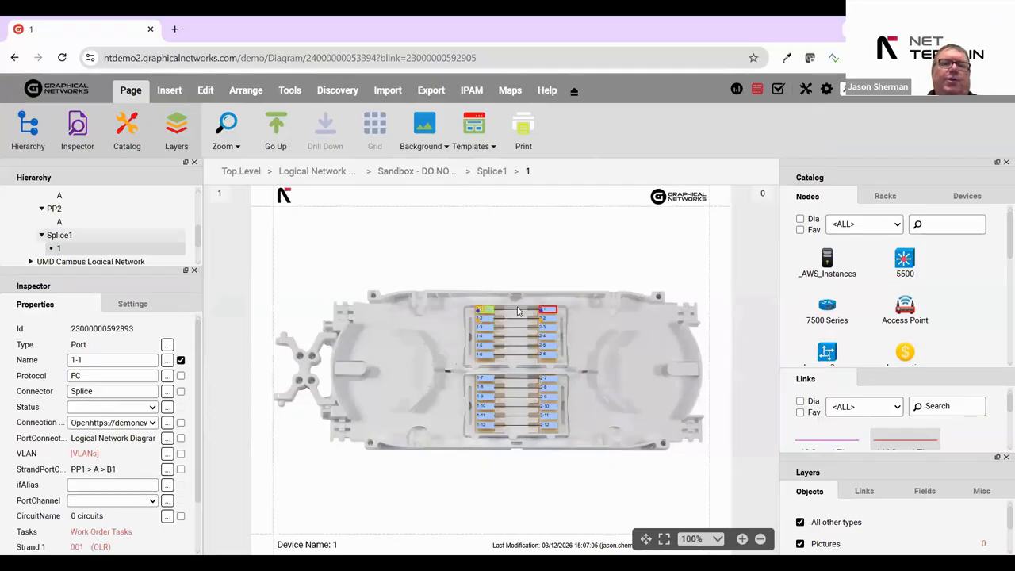
{"action": "left_click", "coordinate": [510, 311]}
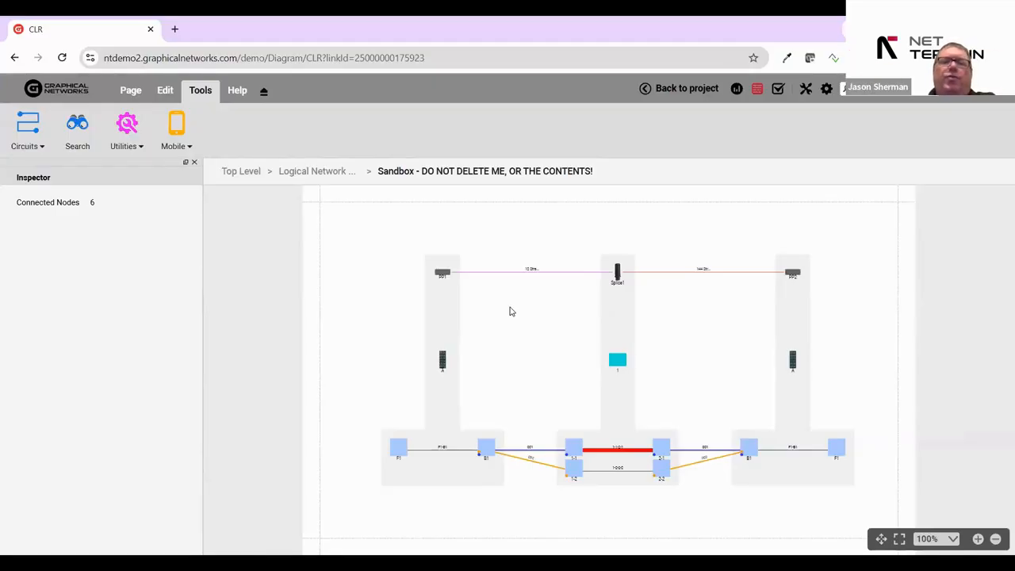
Inspect PP2's port B1 and splice ports 2-1 and 2-2 in the CLR diagram.
{"action": "scroll", "coordinate": [781, 479], "scroll_direction": "up", "scroll_amount": 5}
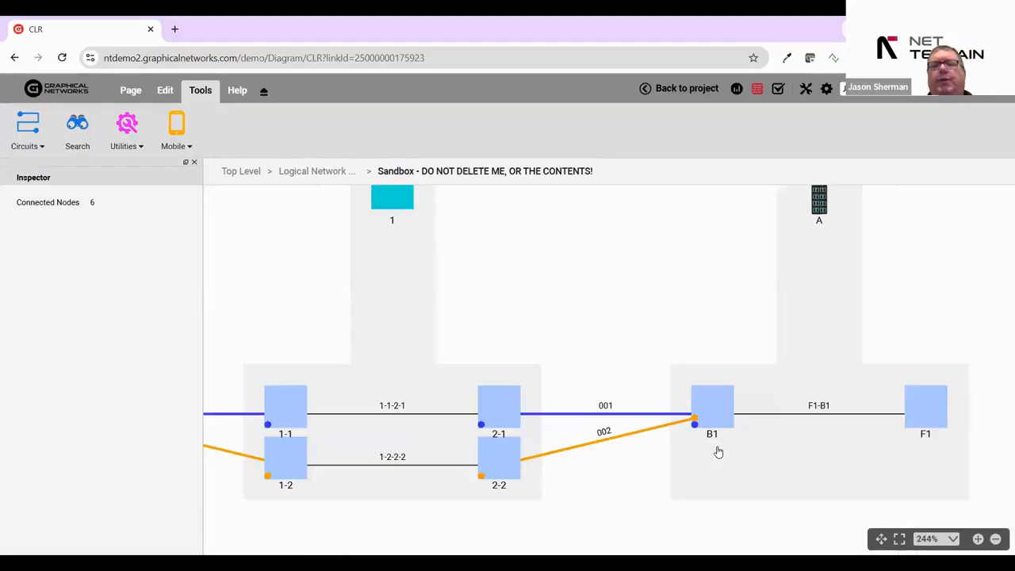
{"action": "left_click", "coordinate": [717, 419]}
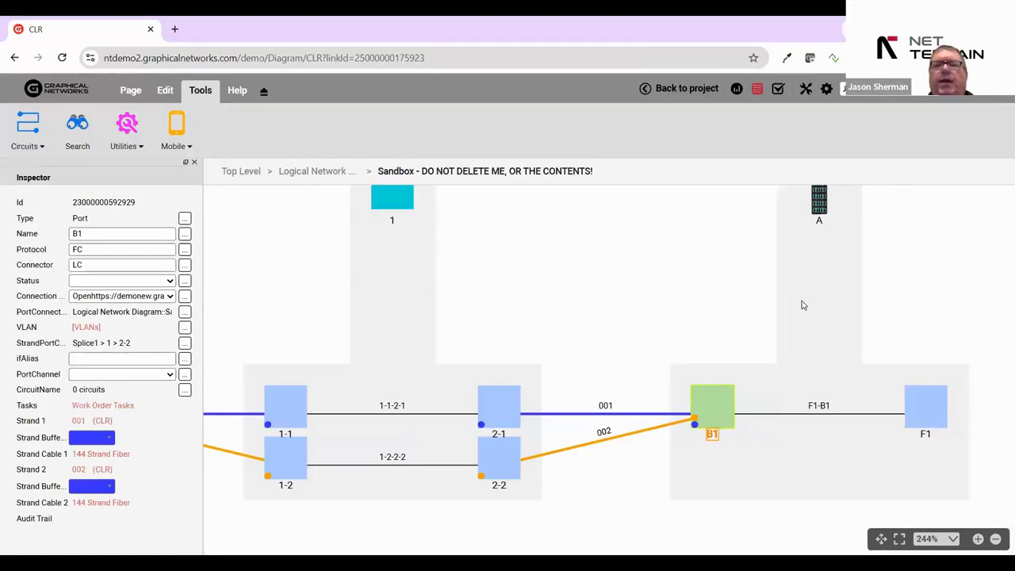
{"action": "left_click", "coordinate": [657, 429]}
{"action": "left_click", "coordinate": [501, 408]}
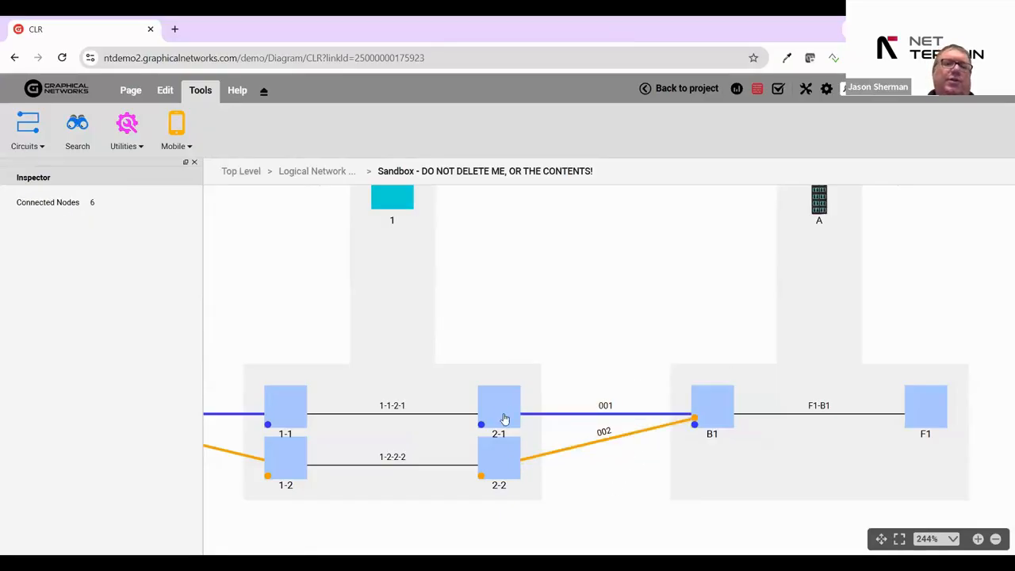
{"action": "left_click", "coordinate": [502, 464]}
{"action": "left_click", "coordinate": [503, 406]}
{"action": "left_click", "coordinate": [494, 462]}
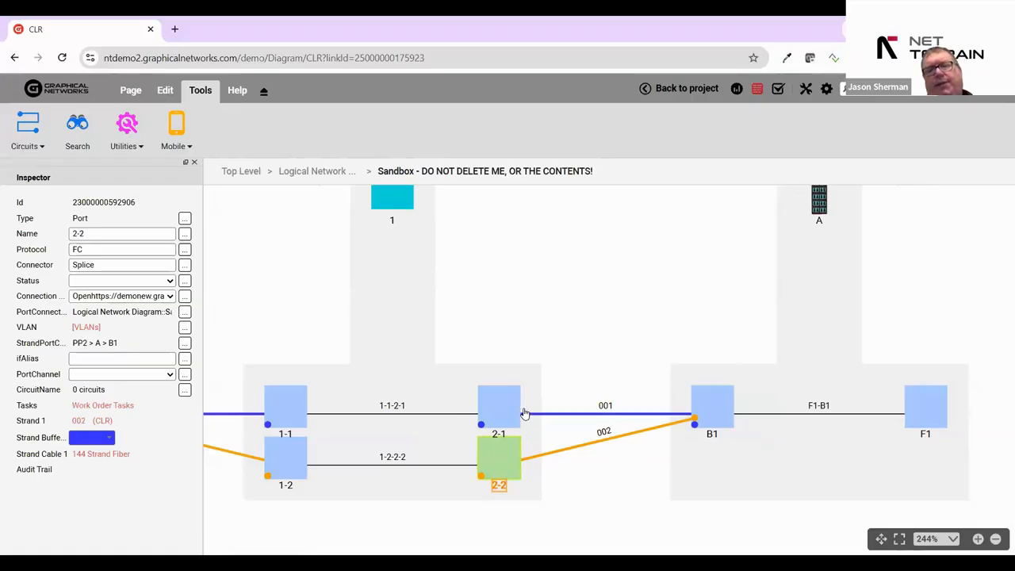
{"action": "left_click", "coordinate": [514, 406]}
{"action": "left_click", "coordinate": [501, 455]}
Examine the splice cross connects, splice ports 1-1 and 1-2, and PP1's port B1 in the CLR diagram.
{"action": "scroll", "coordinate": [603, 444], "scroll_direction": "down", "scroll_amount": 1}
{"action": "left_click", "coordinate": [436, 251]}
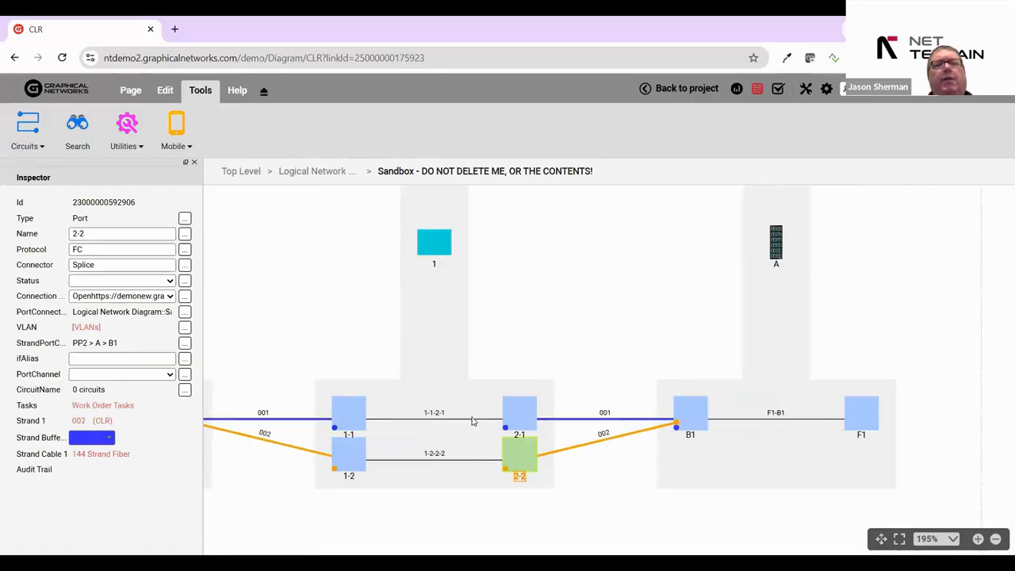
{"action": "left_click_drag", "start_coordinate": [464, 489], "coordinate": [412, 400]}
{"action": "left_click", "coordinate": [341, 419]}
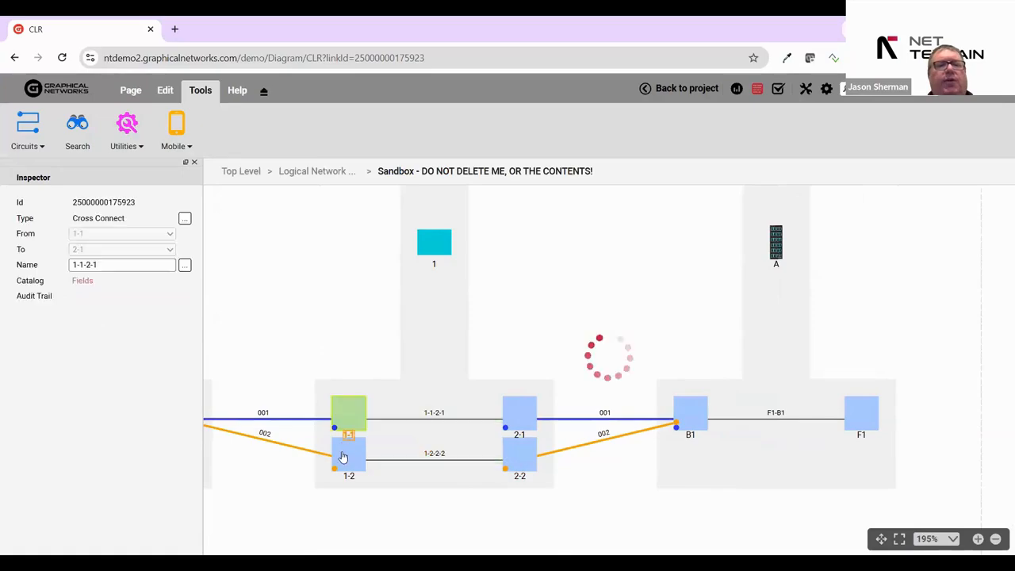
{"action": "left_click", "coordinate": [342, 456]}
{"action": "scroll", "coordinate": [357, 396], "scroll_direction": "down", "scroll_amount": 2}
{"action": "left_click_drag", "start_coordinate": [304, 369], "coordinate": [528, 405]}
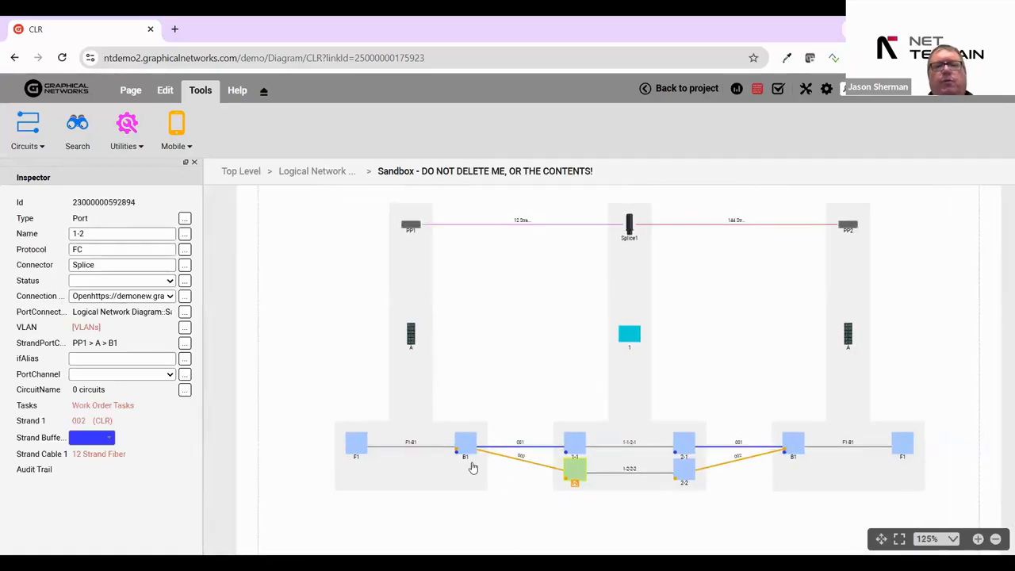
{"action": "scroll", "coordinate": [464, 407], "scroll_direction": "up", "scroll_amount": 4}
{"action": "left_click", "coordinate": [466, 408]}
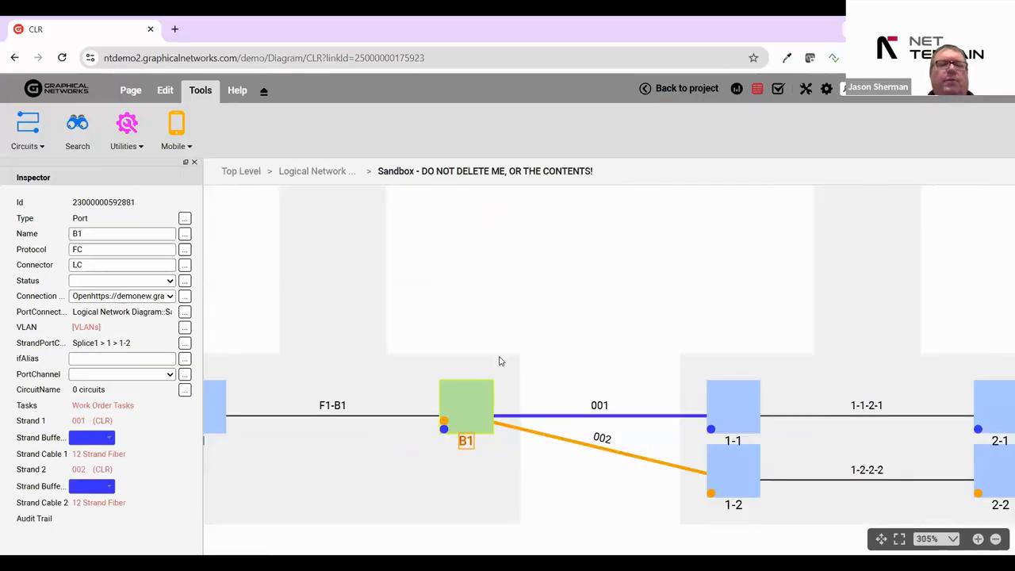
Check the device properties of PP2, Splice1 and PP1 in the CLR diagram.
{"action": "scroll", "coordinate": [547, 346], "scroll_direction": "down", "scroll_amount": 5}
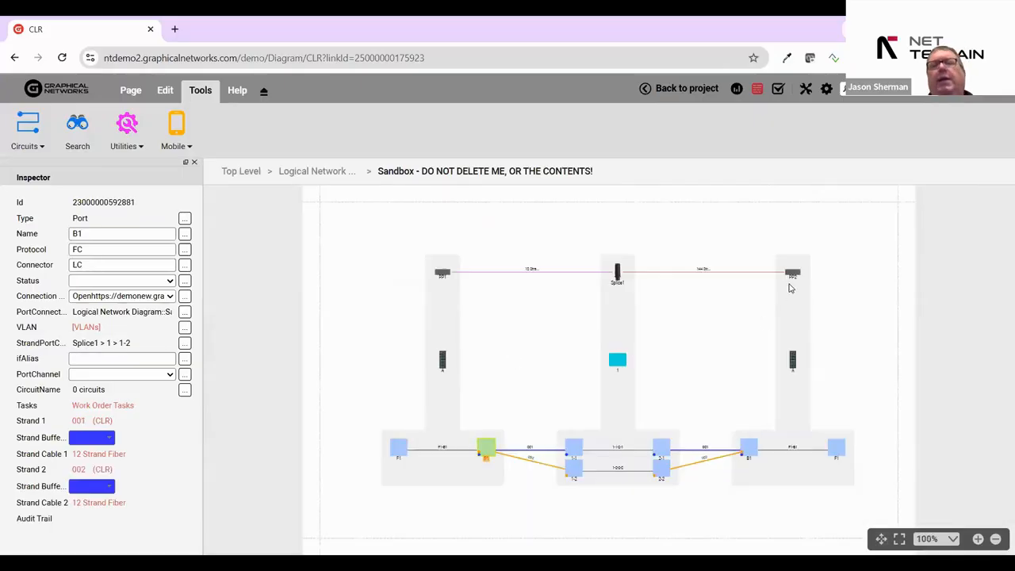
{"action": "scroll", "coordinate": [793, 273], "scroll_direction": "up", "scroll_amount": 4}
{"action": "left_click", "coordinate": [801, 252]}
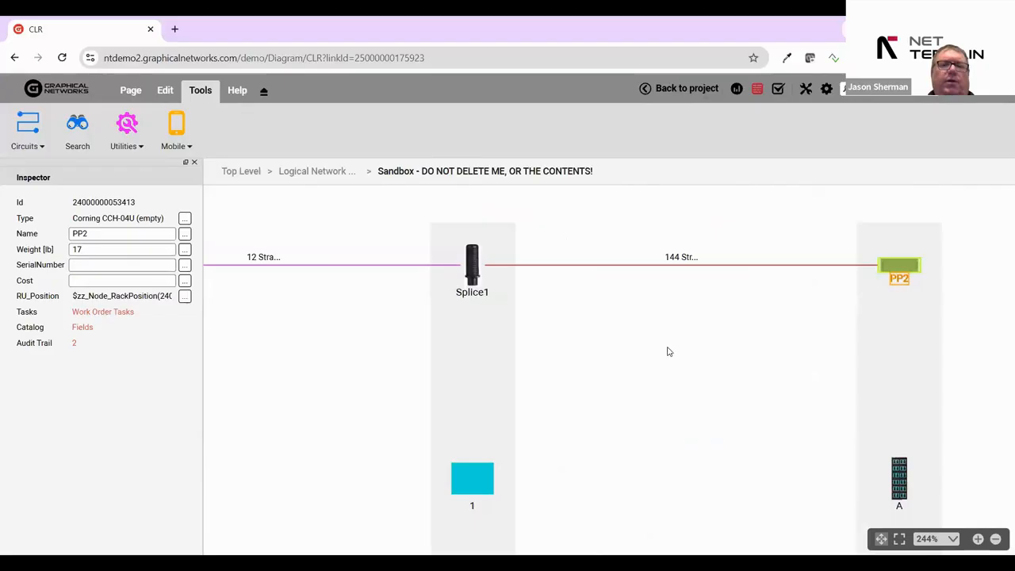
{"action": "left_click", "coordinate": [566, 275]}
{"action": "scroll", "coordinate": [452, 346], "scroll_direction": "down", "scroll_amount": 5}
{"action": "scroll", "coordinate": [619, 302], "scroll_direction": "up", "scroll_amount": 4}
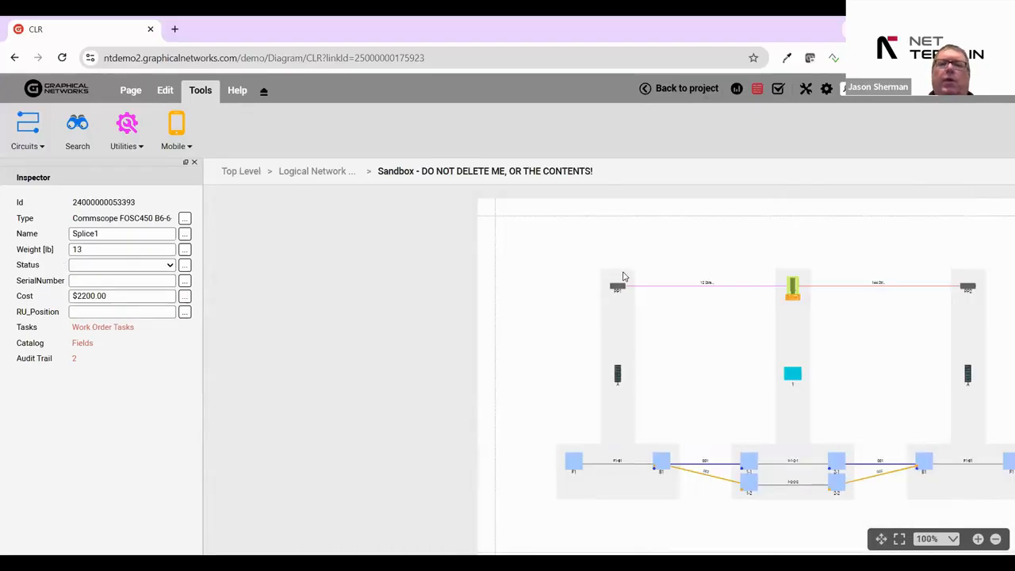
{"action": "left_click", "coordinate": [610, 316]}
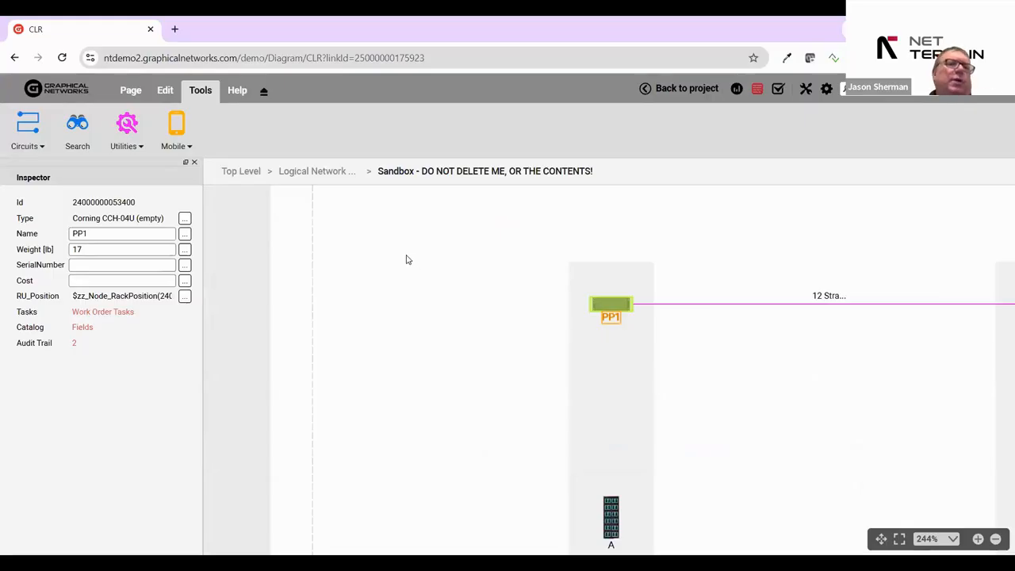
Return to the sandbox diagram by way of the Logical Network Diagram and view the Excel bulk import option.
{"action": "left_click", "coordinate": [317, 172]}
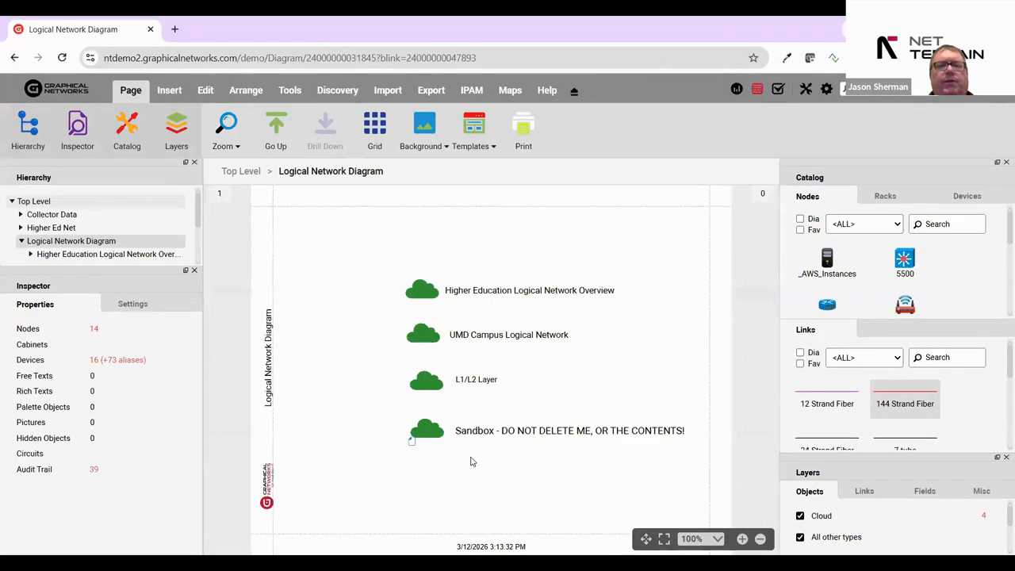
{"action": "double_click", "coordinate": [432, 439]}
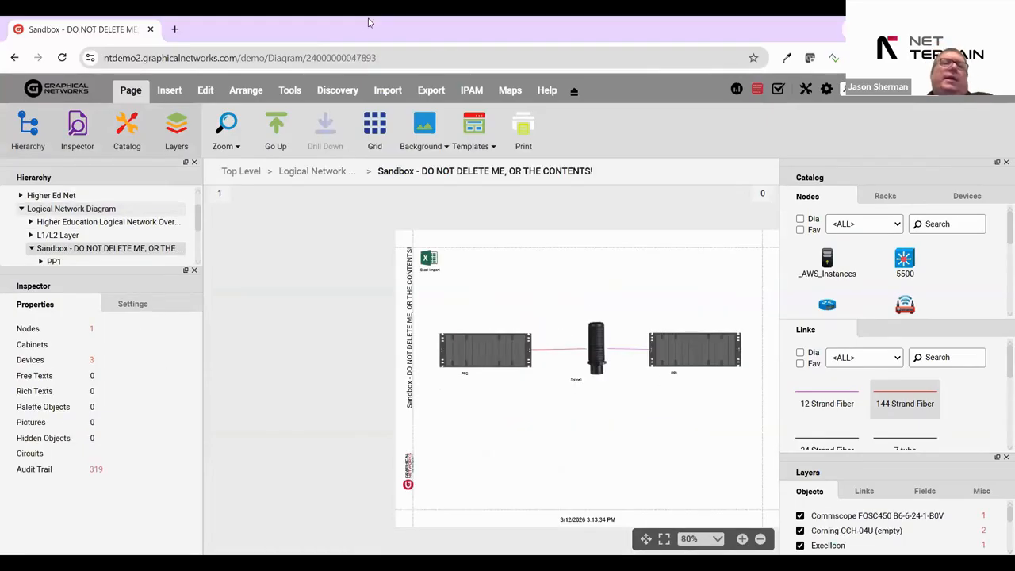
{"action": "left_click", "coordinate": [387, 91]}
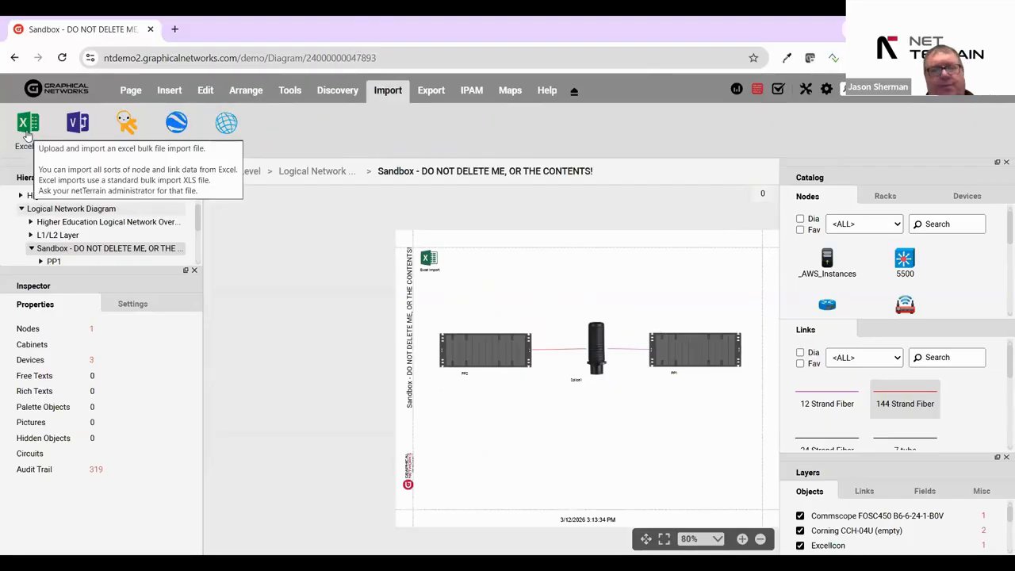
{"action": "left_click", "coordinate": [28, 137]}
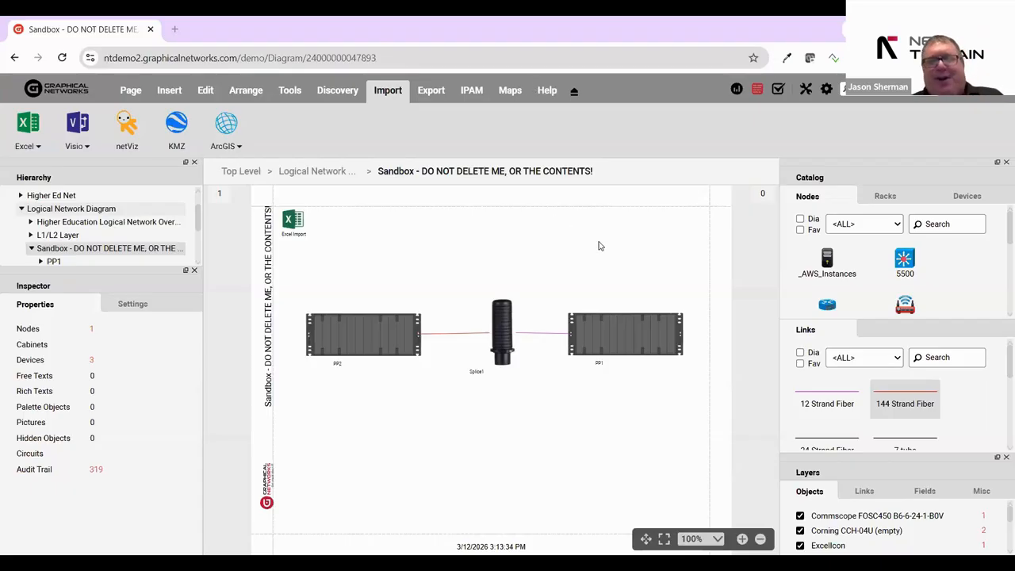
{"action": "left_click", "coordinate": [508, 330]}
{"action": "left_click", "coordinate": [398, 349]}
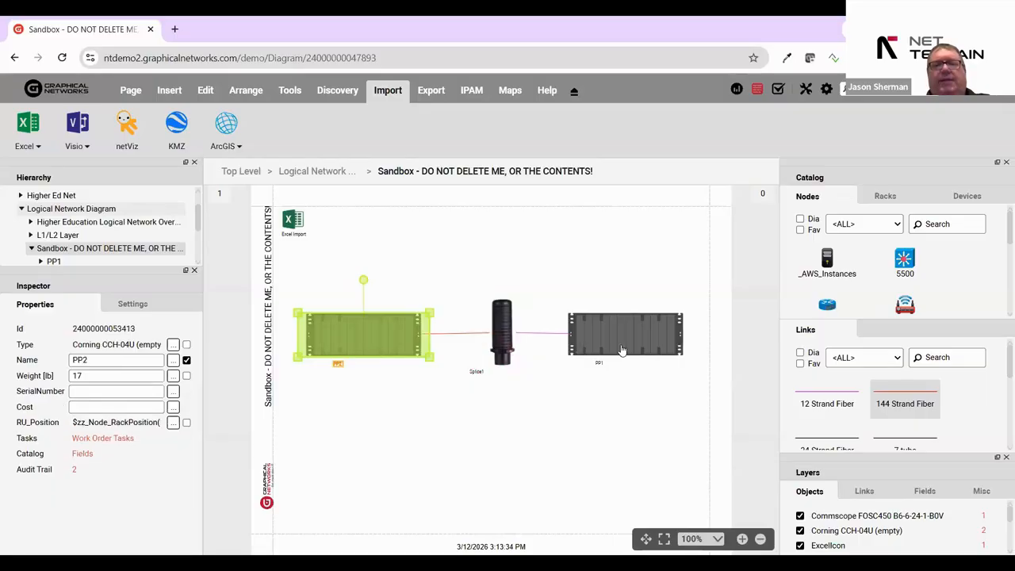
{"action": "left_click", "coordinate": [617, 347]}
{"action": "left_click", "coordinate": [604, 266]}
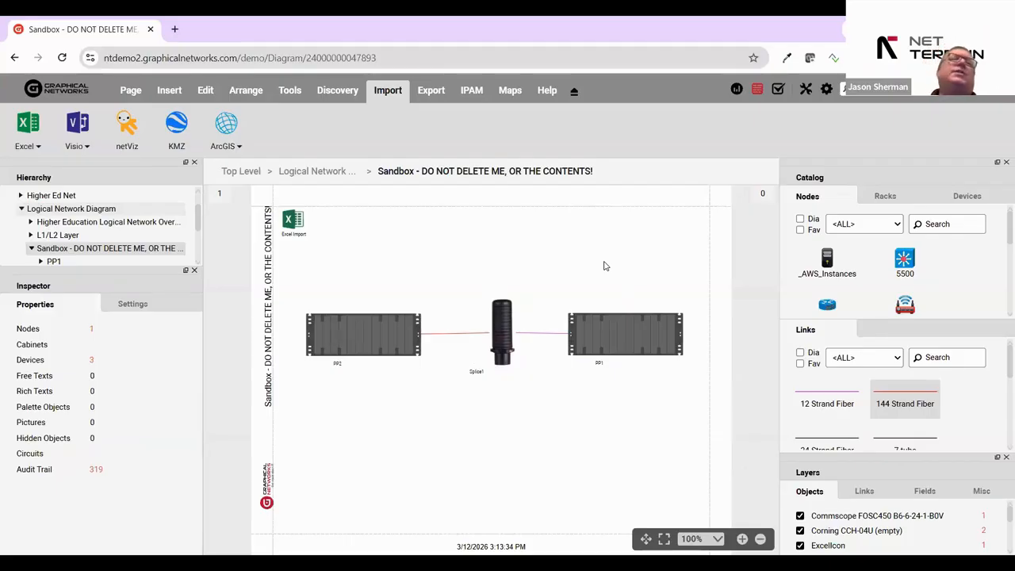
{"action": "left_click", "coordinate": [664, 342]}
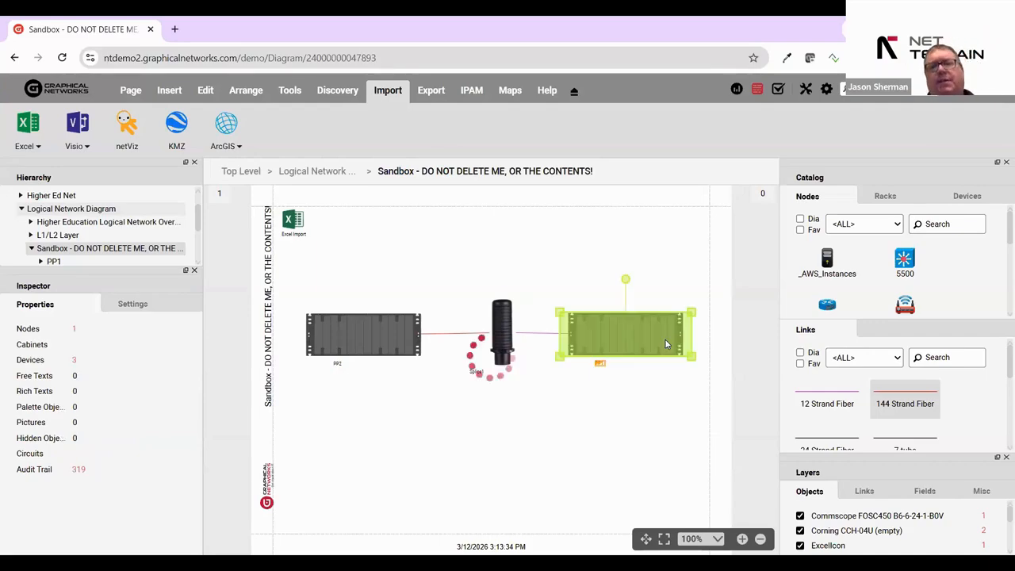
{"action": "left_click", "coordinate": [647, 278]}
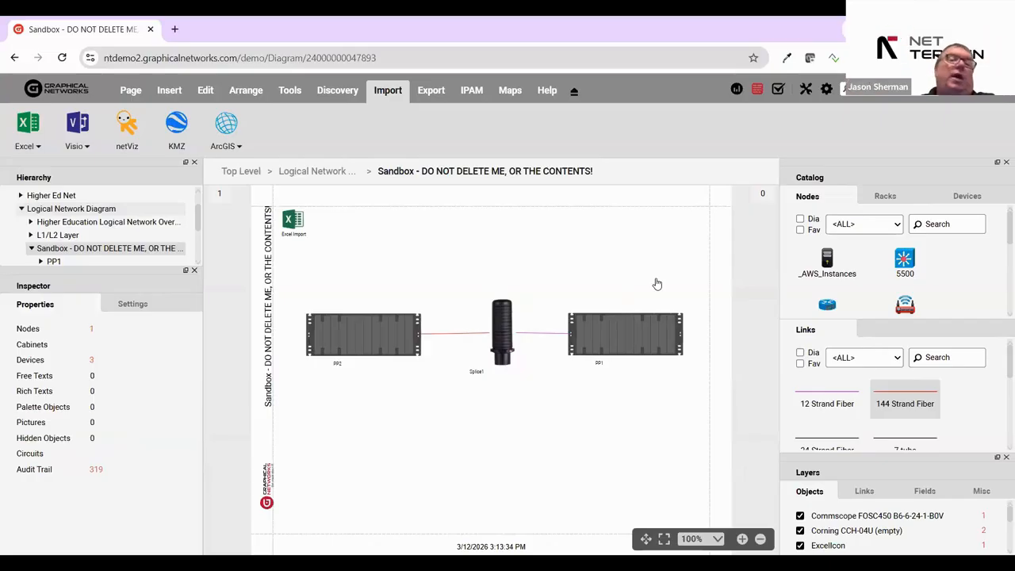
Add a Manhole node from the catalog above Splice1 and name it Manhole1.
{"action": "left_click", "coordinate": [959, 224]}
{"action": "type", "text": "man"}
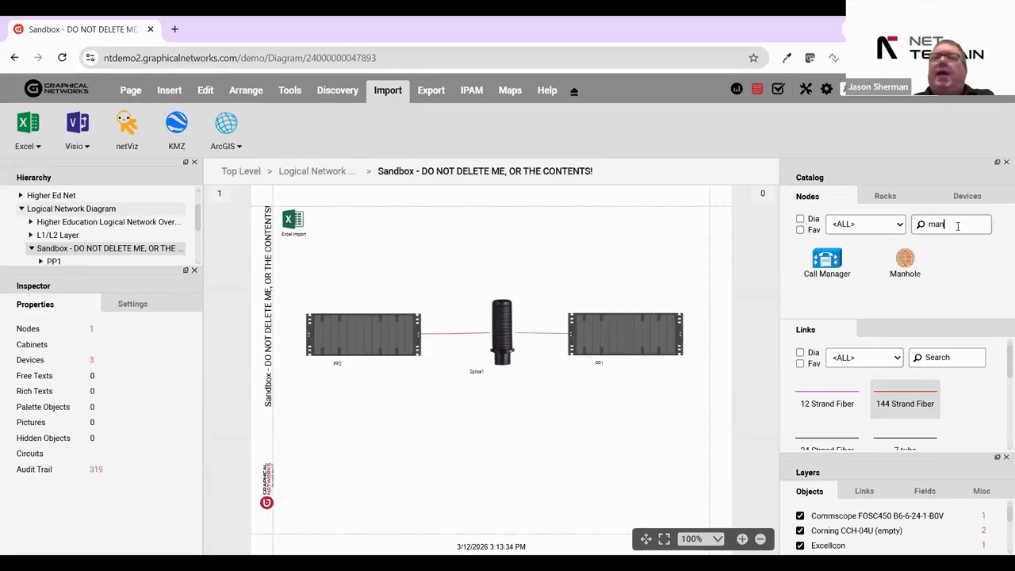
{"action": "left_click_drag", "start_coordinate": [553, 338], "coordinate": [496, 245]}
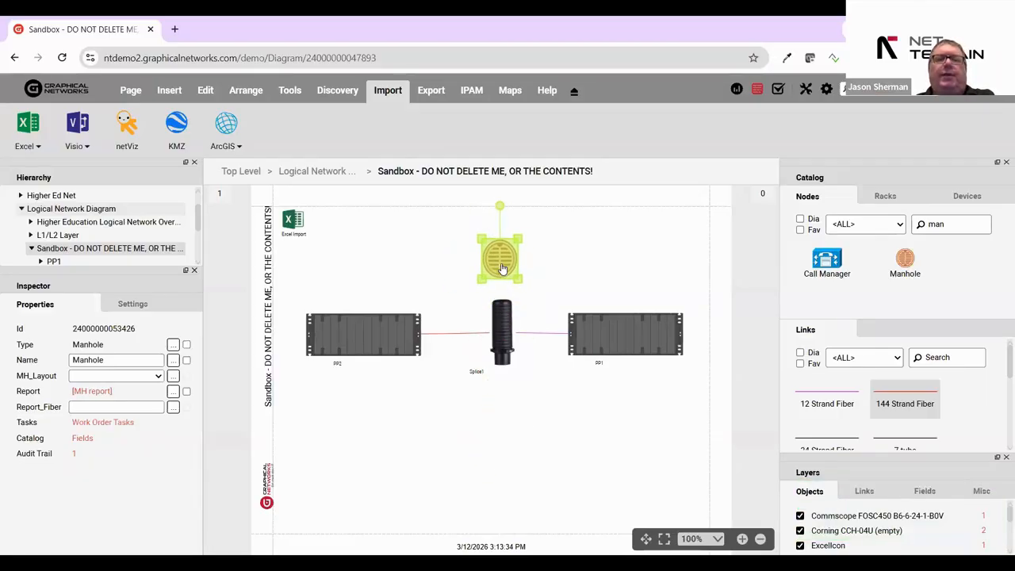
{"action": "left_click", "coordinate": [558, 271]}
{"action": "left_click", "coordinate": [501, 271]}
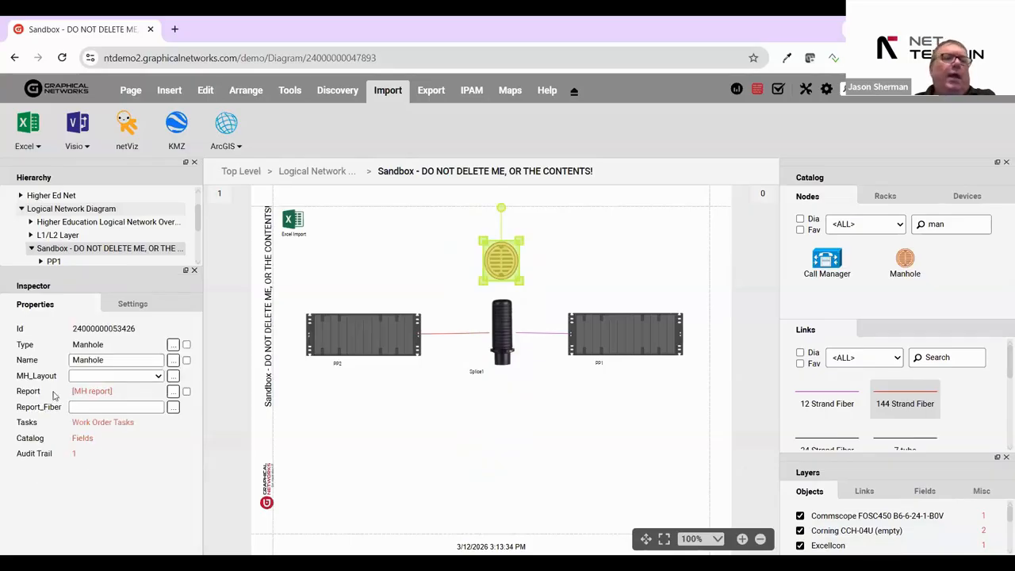
{"action": "left_click", "coordinate": [134, 357]}
{"action": "type", "text": "1"}
{"action": "key", "text": "Return"}
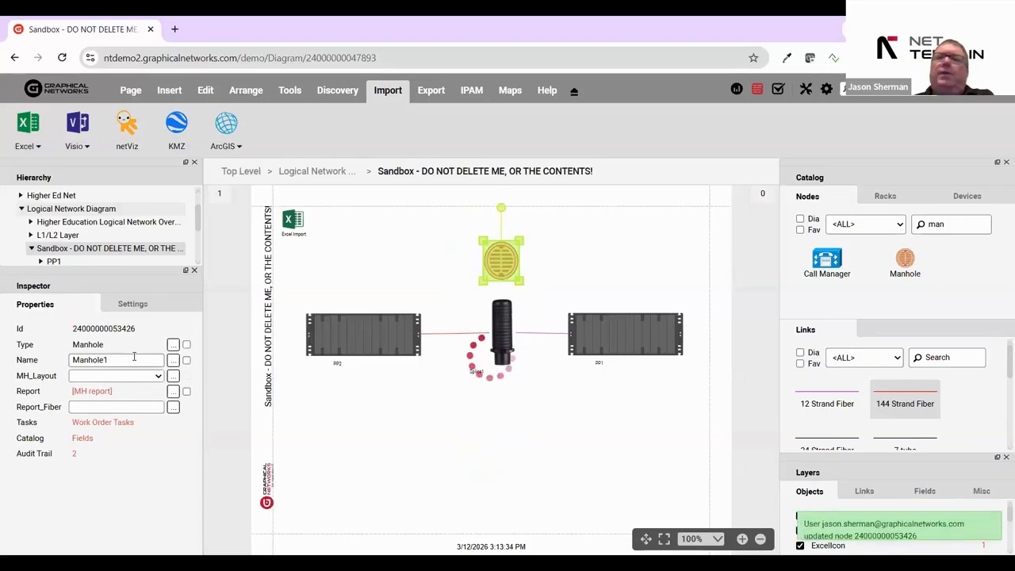
Add a Building node from the catalog above PP1 and name it B1.
{"action": "left_click_drag", "start_coordinate": [942, 225], "coordinate": [901, 227]}
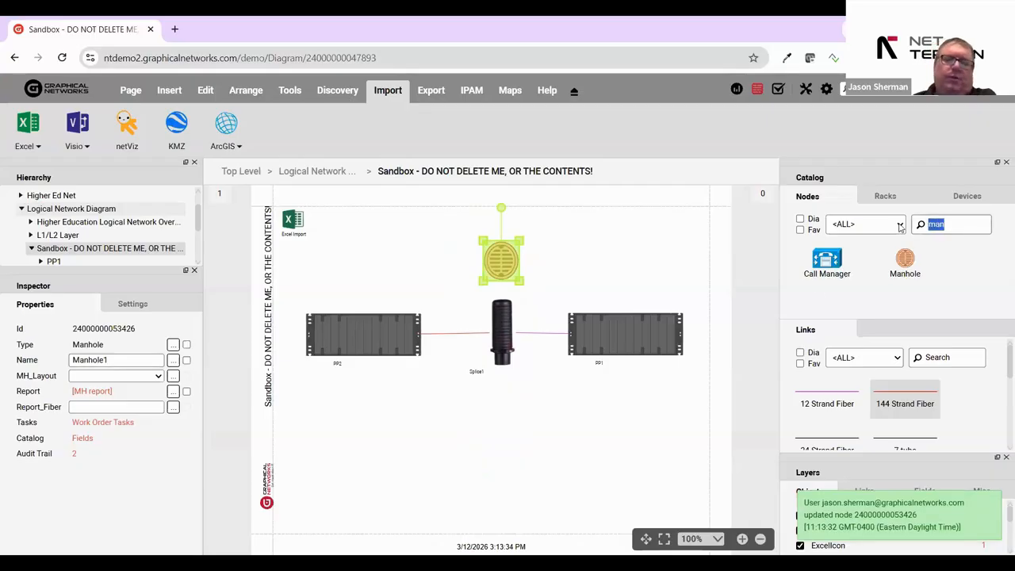
{"action": "type", "text": "bui"}
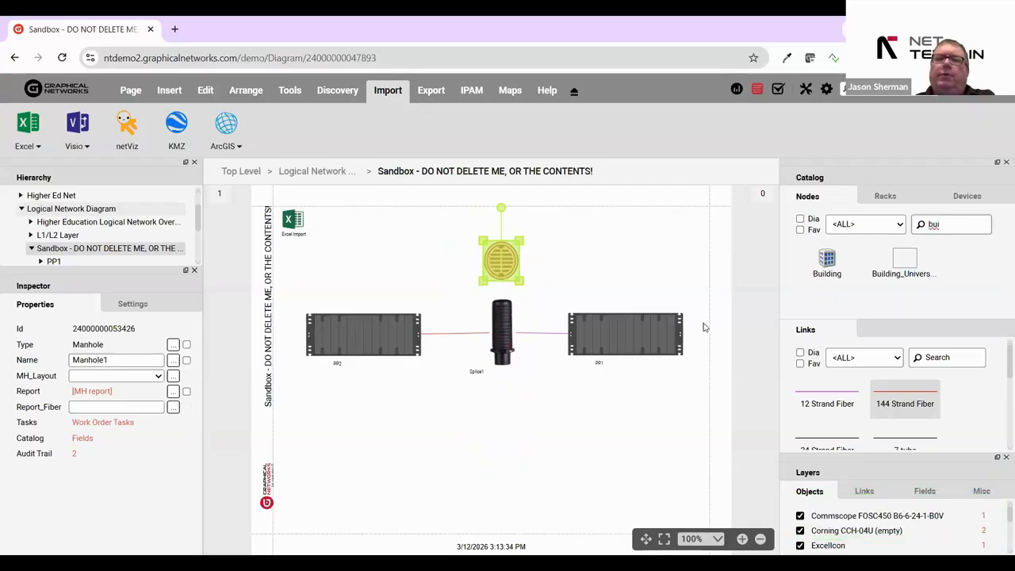
{"action": "left_click", "coordinate": [606, 249]}
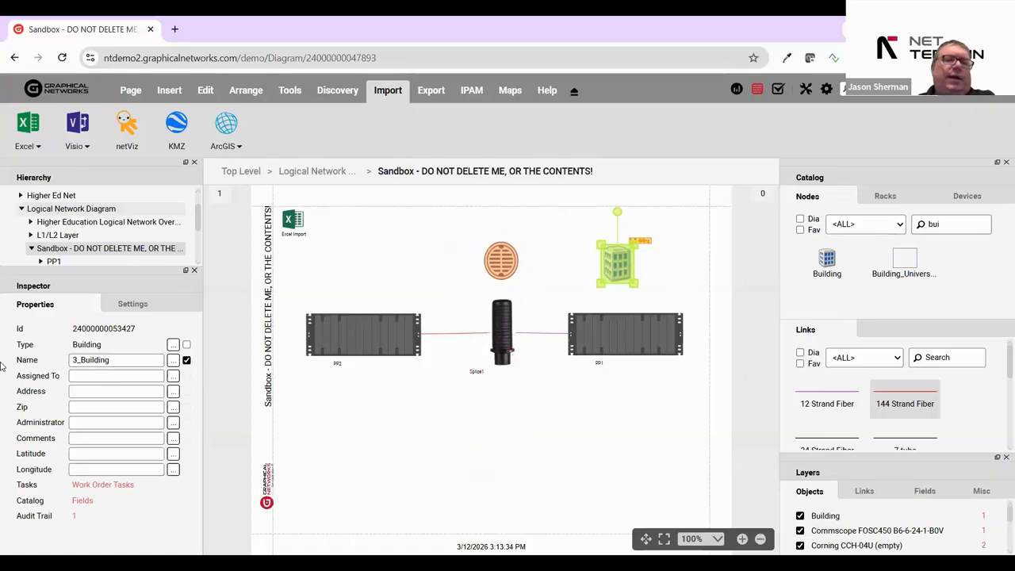
{"action": "left_click_drag", "start_coordinate": [115, 361], "coordinate": [1, 366]}
{"action": "type", "text": "B1"}
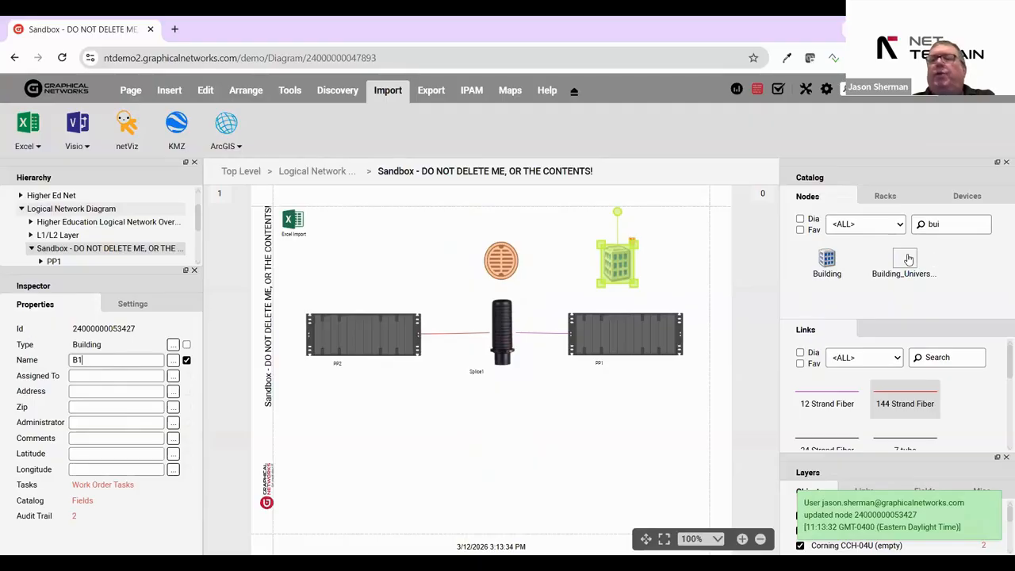
{"action": "left_click", "coordinate": [635, 227]}
Enlarge building B1's name label and place it directly above the building icon.
{"action": "scroll", "coordinate": [636, 243], "scroll_direction": "up", "scroll_amount": 2}
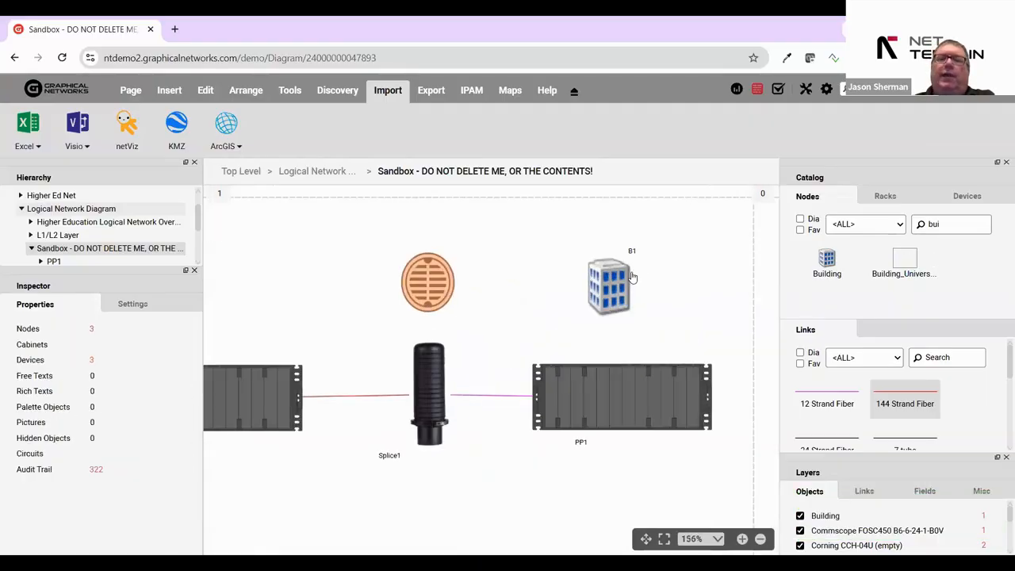
{"action": "left_click", "coordinate": [632, 253]}
{"action": "mouse_move", "coordinate": [640, 248]}
{"action": "left_mouse_down"}
{"action": "mouse_move", "coordinate": [673, 238]}
{"action": "mouse_move", "coordinate": [664, 262]}
{"action": "mouse_move", "coordinate": [632, 264]}
{"action": "left_mouse_up"}
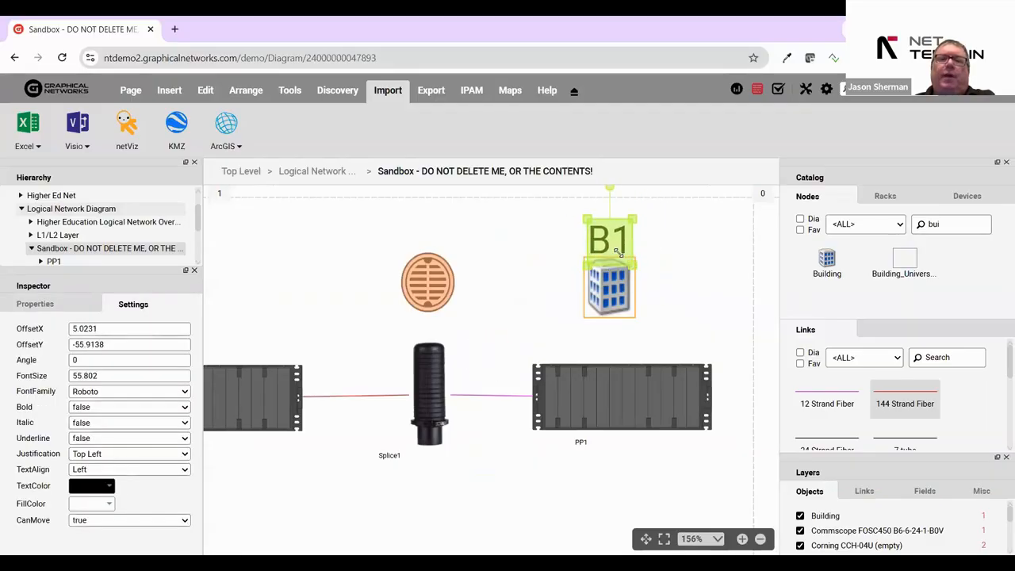
{"action": "left_click", "coordinate": [688, 300]}
Duplicate building B1, place the copy above PP2 and rename it B2.
{"action": "scroll", "coordinate": [743, 297], "scroll_direction": "down", "scroll_amount": 3}
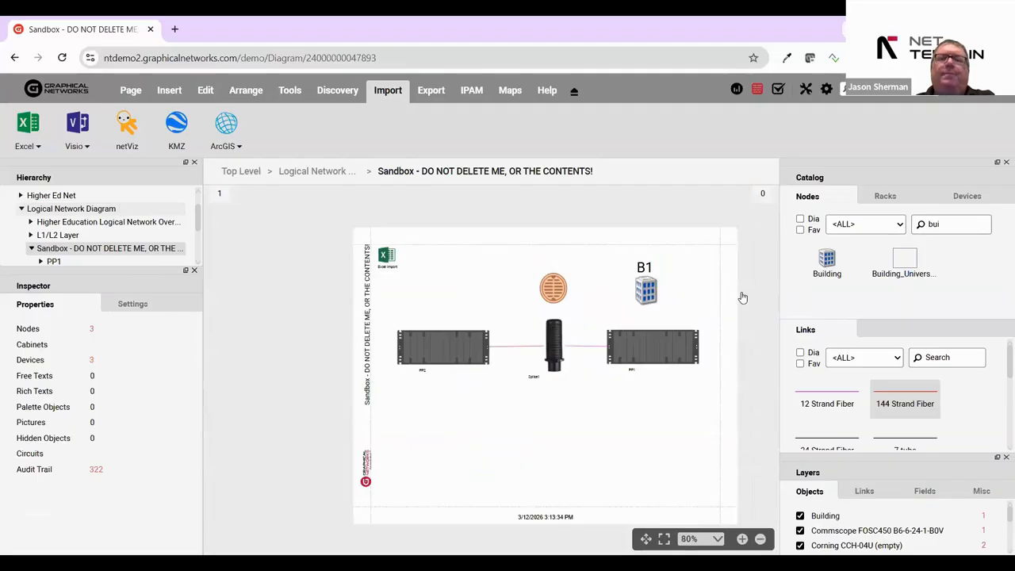
{"action": "left_click", "coordinate": [645, 292]}
{"action": "key", "text": "ctrl+c"}
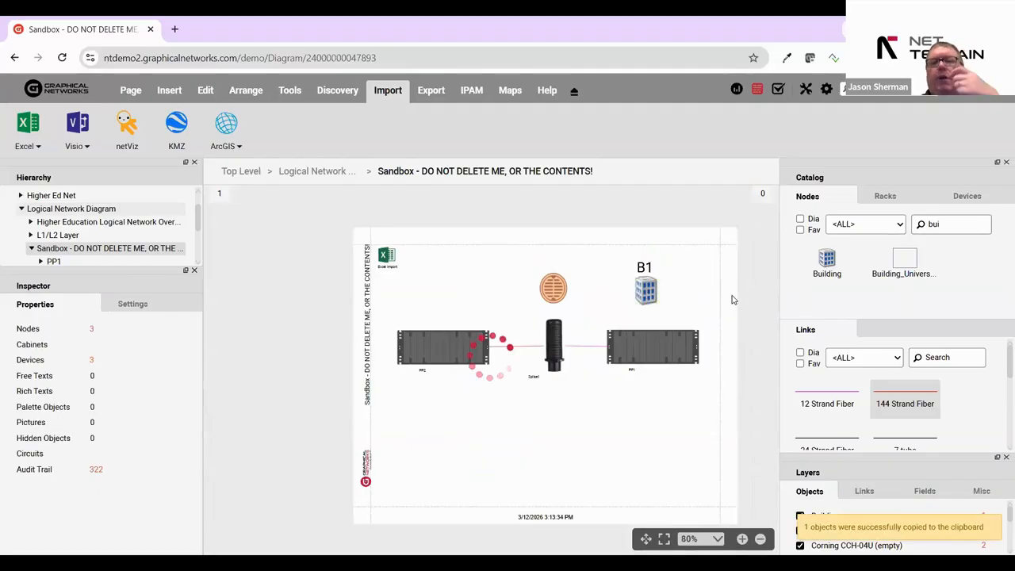
{"action": "key", "text": "ctrl+v"}
{"action": "left_click_drag", "start_coordinate": [363, 318], "coordinate": [442, 295]}
{"action": "left_click_drag", "start_coordinate": [124, 364], "coordinate": [2, 365]}
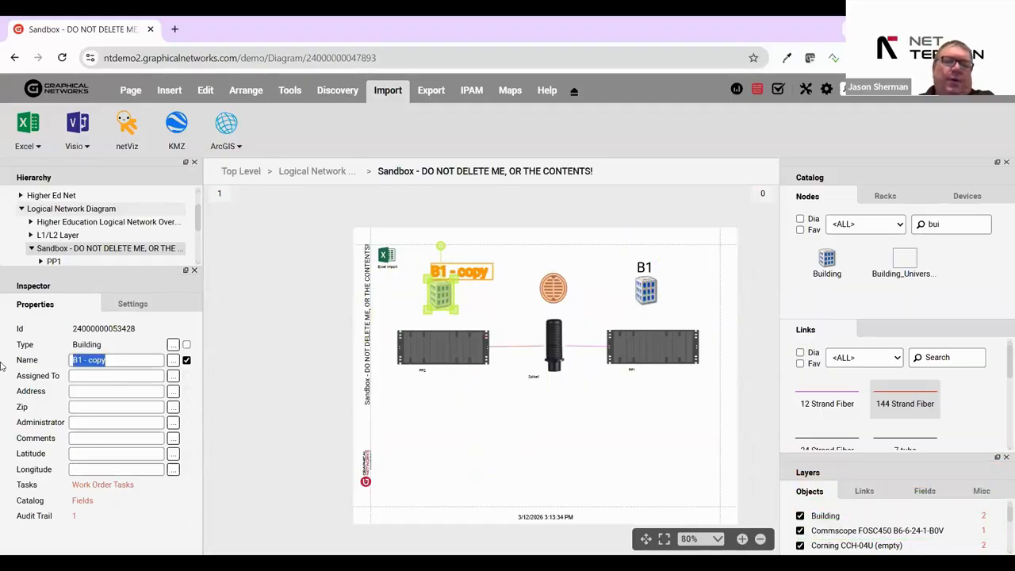
{"action": "type", "text": "B2"}
{"action": "key", "text": "Return"}
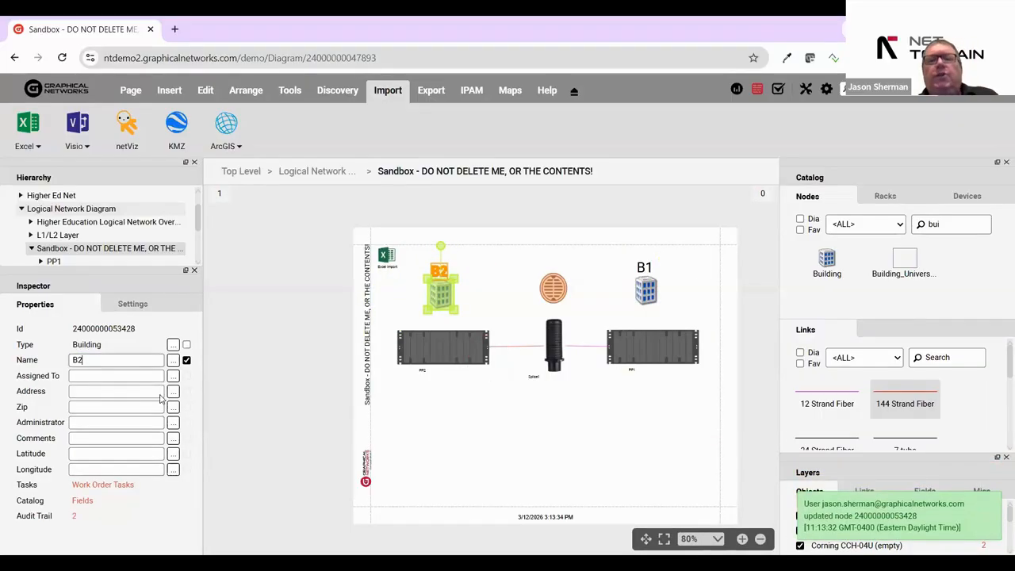
Review the manhole, splice, patch panels and buildings in the sandbox diagram by selecting each one.
{"action": "left_click", "coordinate": [557, 290]}
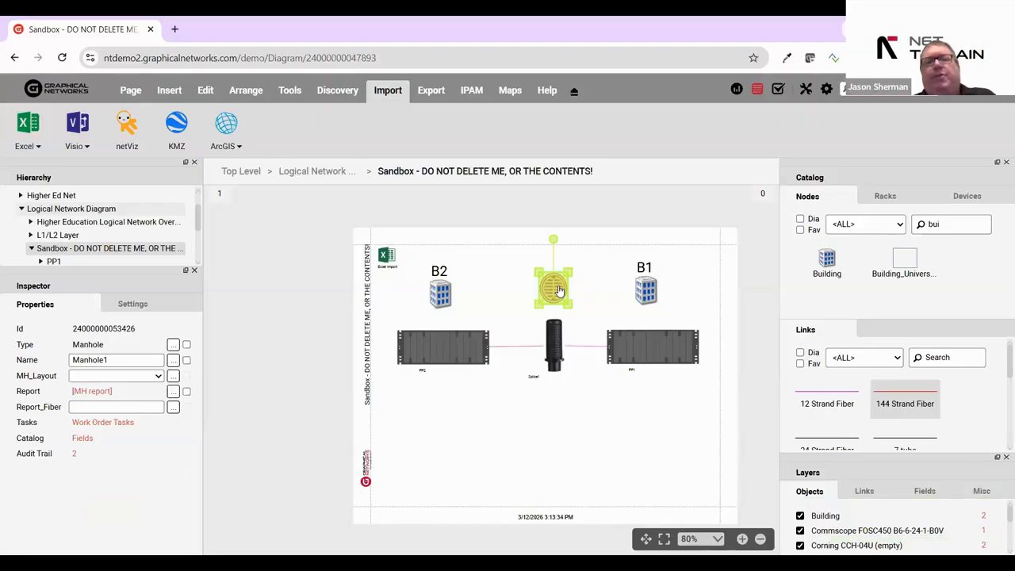
{"action": "left_click", "coordinate": [615, 414]}
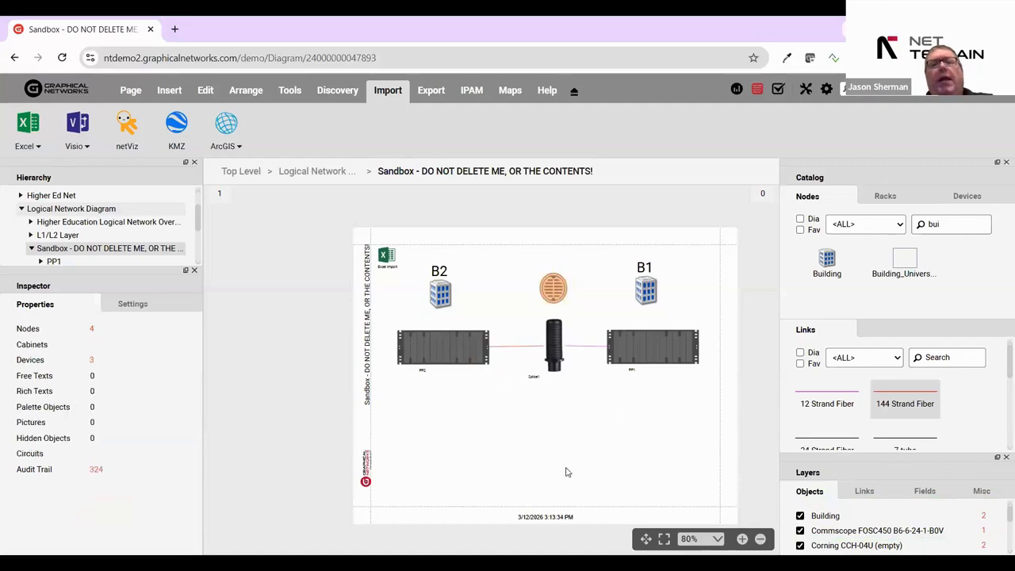
{"action": "left_click", "coordinate": [556, 353]}
{"action": "left_click", "coordinate": [460, 349]}
{"action": "left_click", "coordinate": [679, 339]}
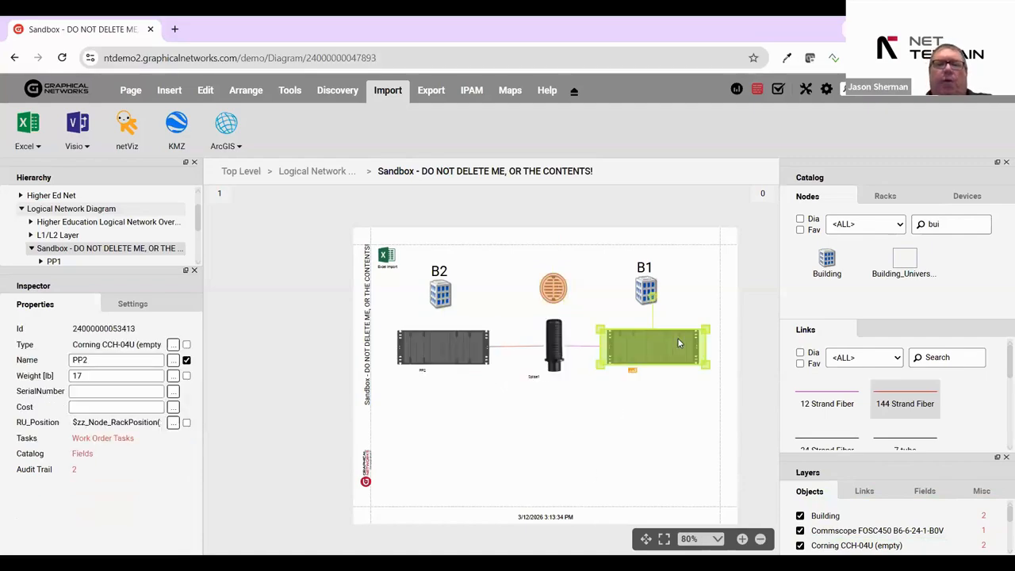
{"action": "left_click", "coordinate": [650, 285]}
{"action": "left_click", "coordinate": [556, 287]}
{"action": "left_click", "coordinate": [442, 292]}
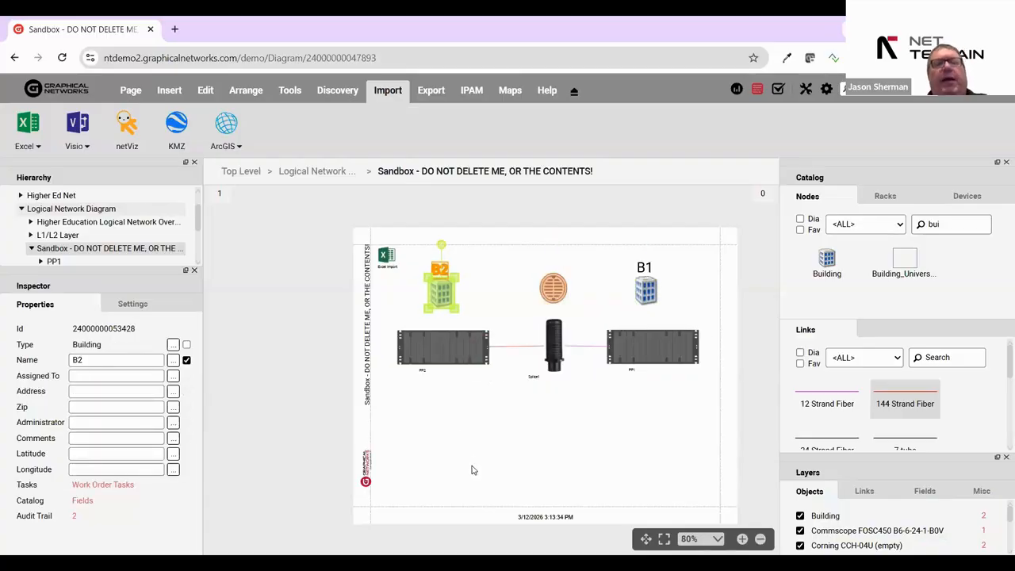
Move patch panel PP2 from the sandbox diagram into building B2, and return to the sandbox.
{"action": "left_click", "coordinate": [463, 372]}
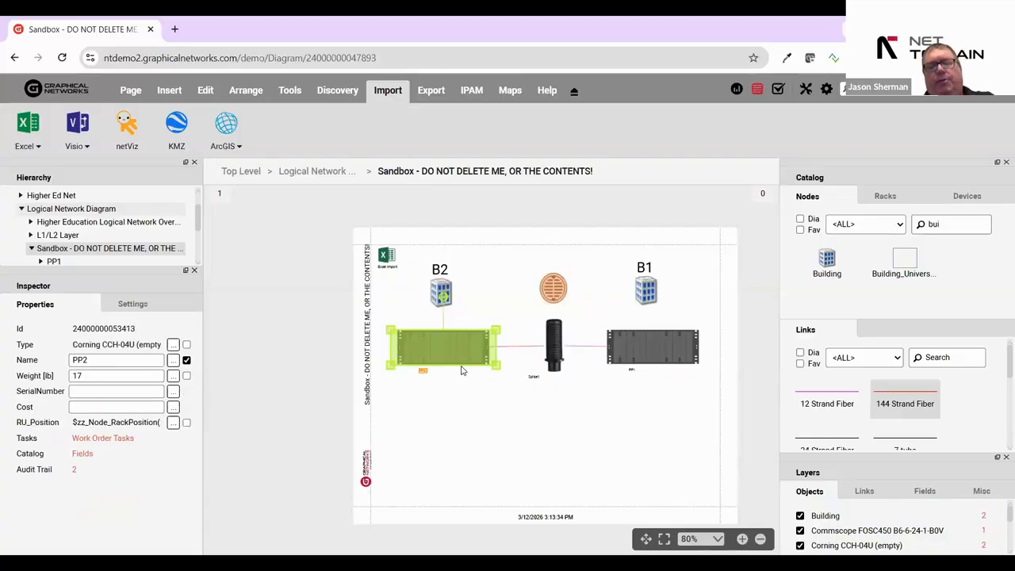
{"action": "key", "text": "ctrl+c"}
{"action": "double_click", "coordinate": [441, 292]}
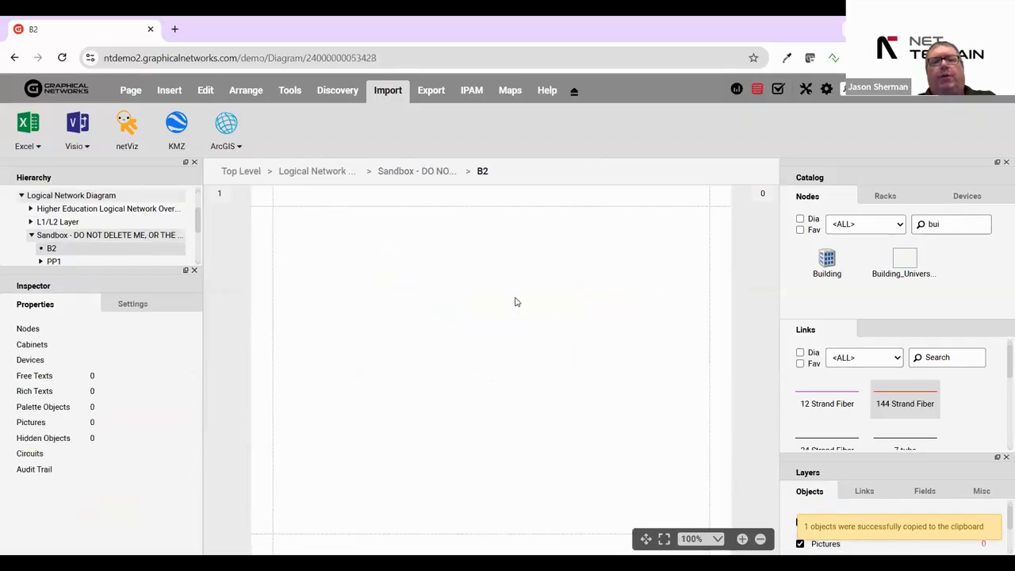
{"action": "left_click", "coordinate": [415, 173]}
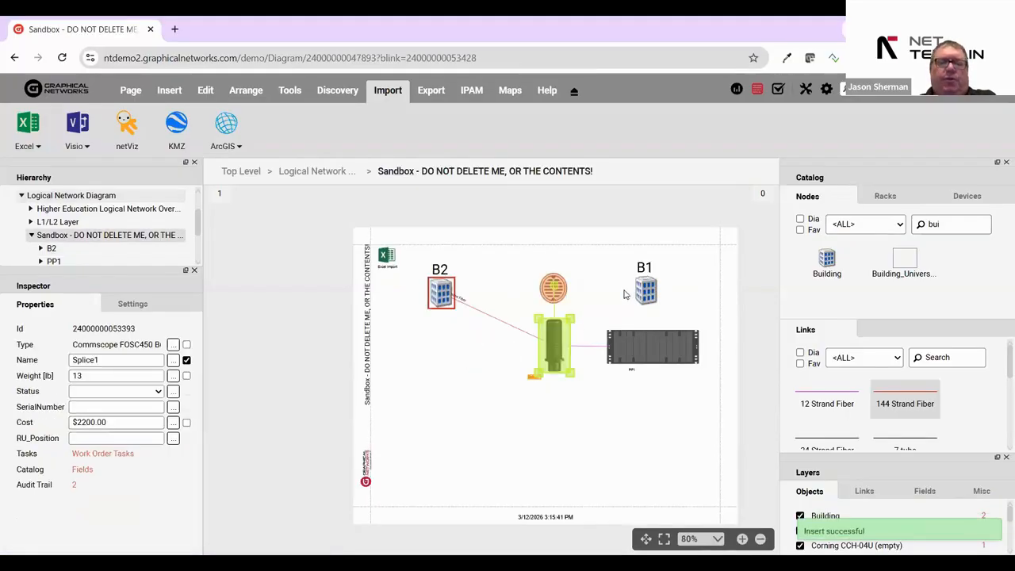
Move Splice1 into Manhole1, arranging it in the centre with PP2 on the East wall and PP1 on the West wall.
{"action": "left_click", "coordinate": [553, 288]}
{"action": "key", "text": "ctrl+c"}
{"action": "double_click", "coordinate": [553, 288]}
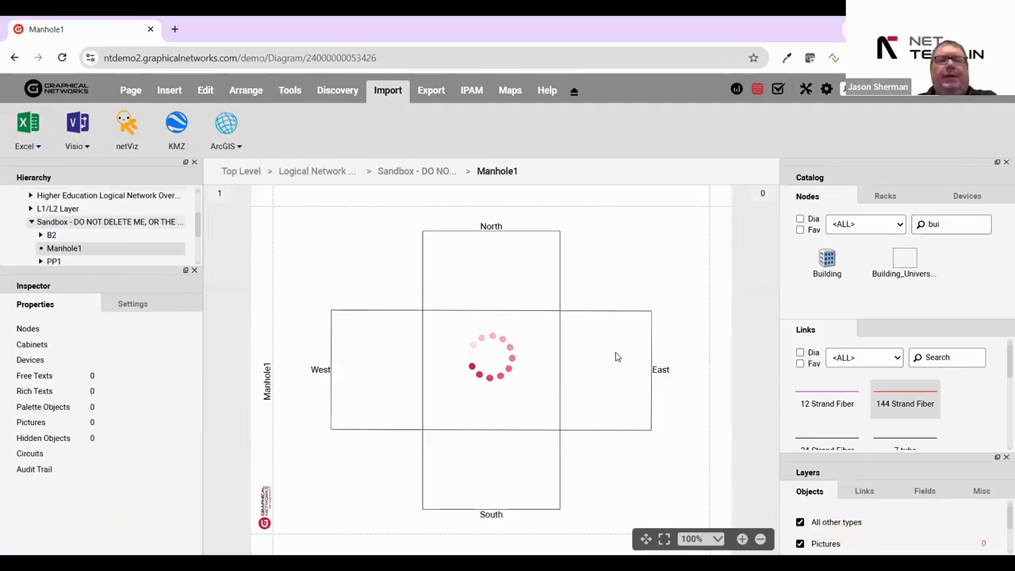
{"action": "left_click_drag", "start_coordinate": [469, 234], "coordinate": [632, 364]}
{"action": "left_click_drag", "start_coordinate": [498, 356], "coordinate": [490, 389]}
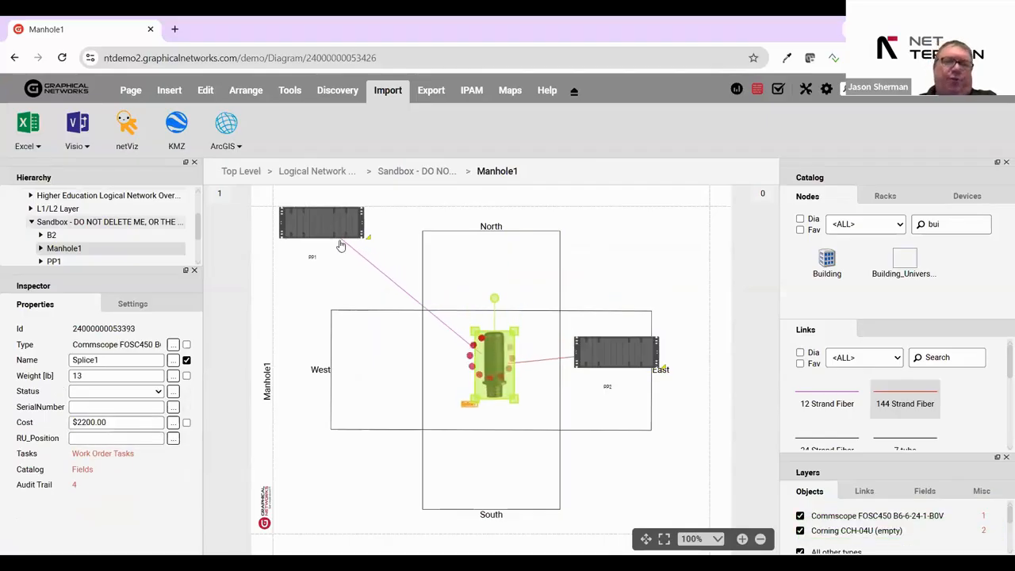
{"action": "left_click_drag", "start_coordinate": [340, 232], "coordinate": [371, 367]}
{"action": "left_click", "coordinate": [390, 178]}
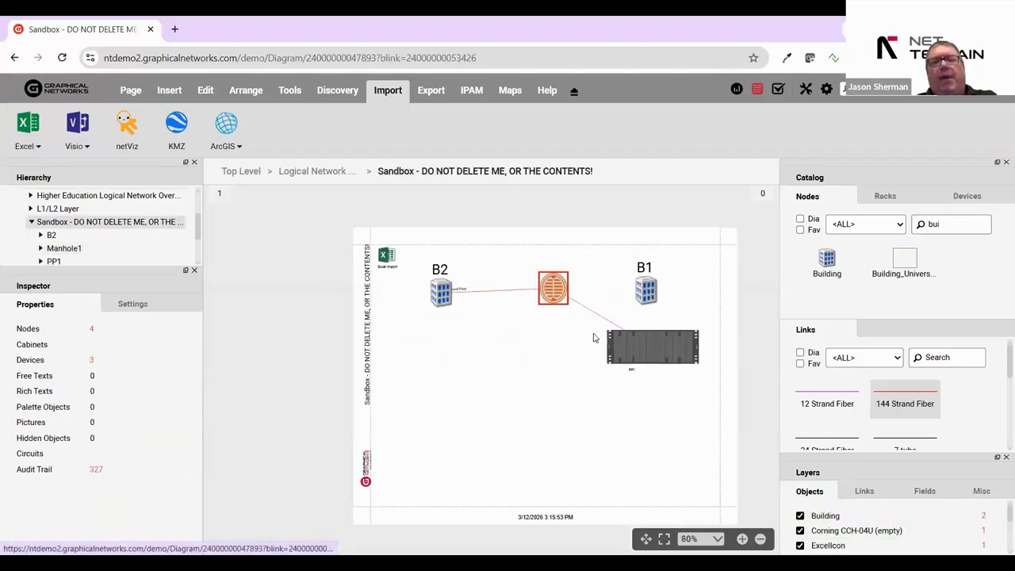
Move patch panel PP1 into building B1, enlarge it and place its name label just below it.
{"action": "key", "text": "ctrl+c"}
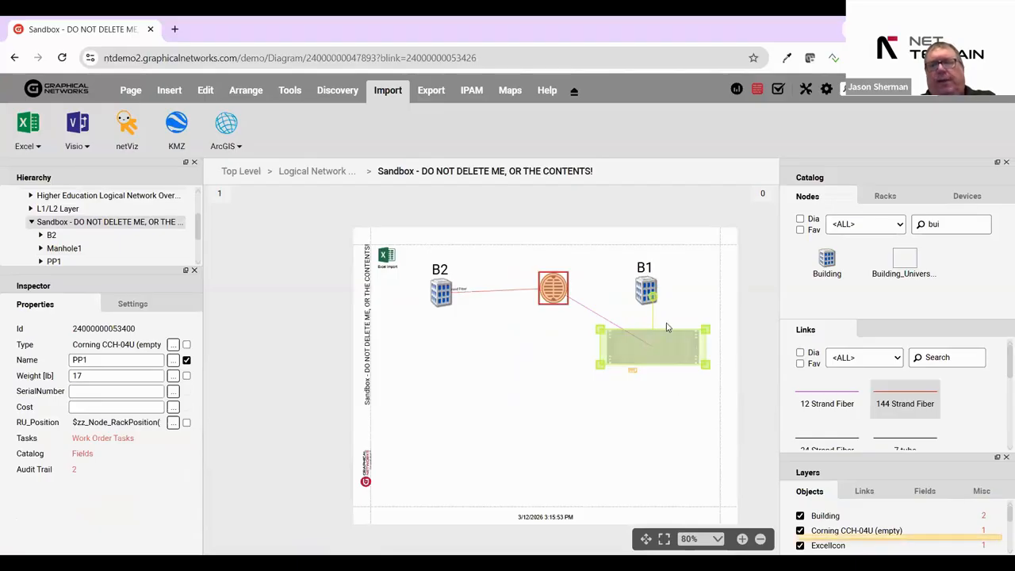
{"action": "double_click", "coordinate": [649, 291]}
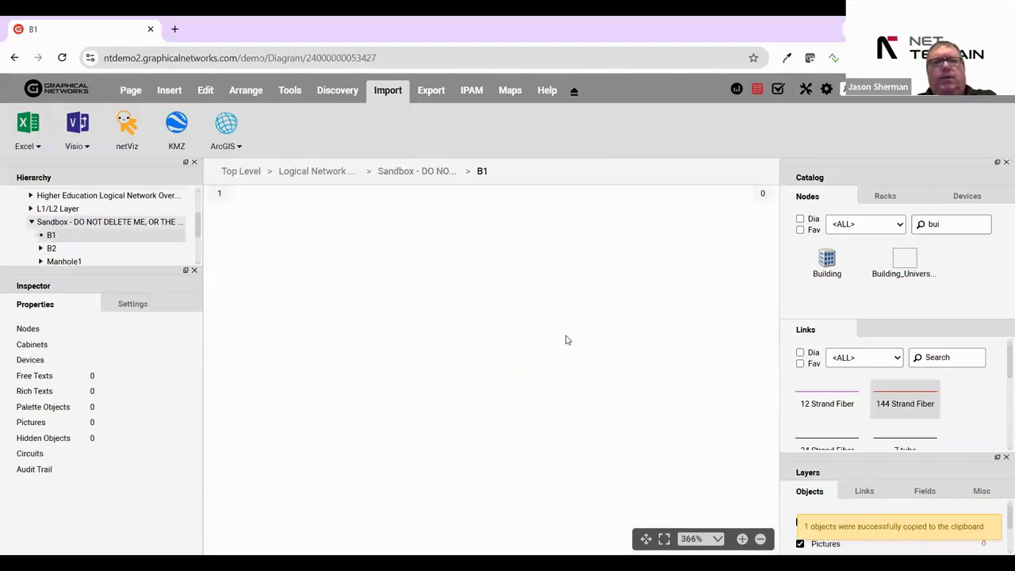
{"action": "key", "text": "ctrl+v"}
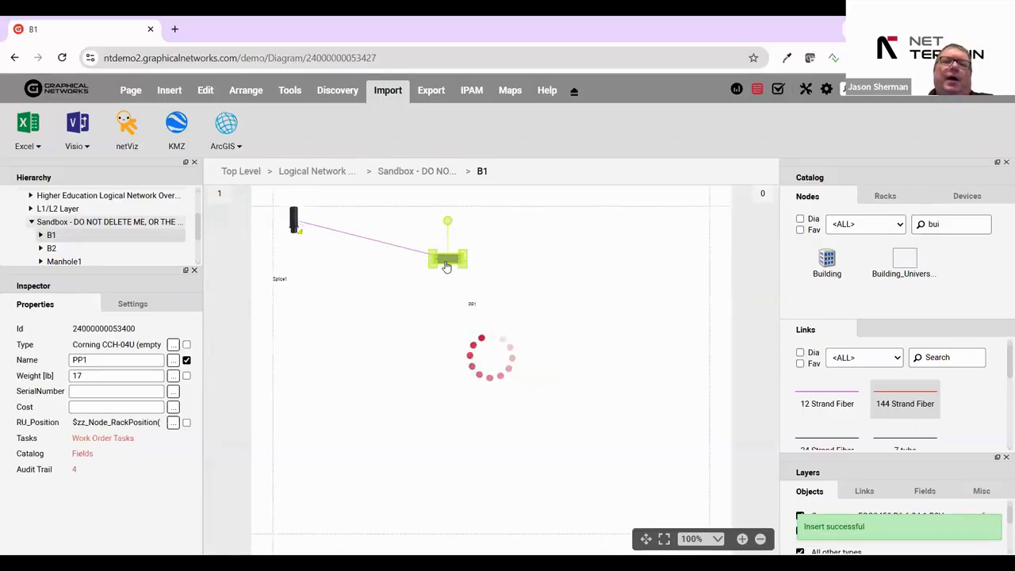
{"action": "left_click_drag", "start_coordinate": [447, 268], "coordinate": [571, 350]}
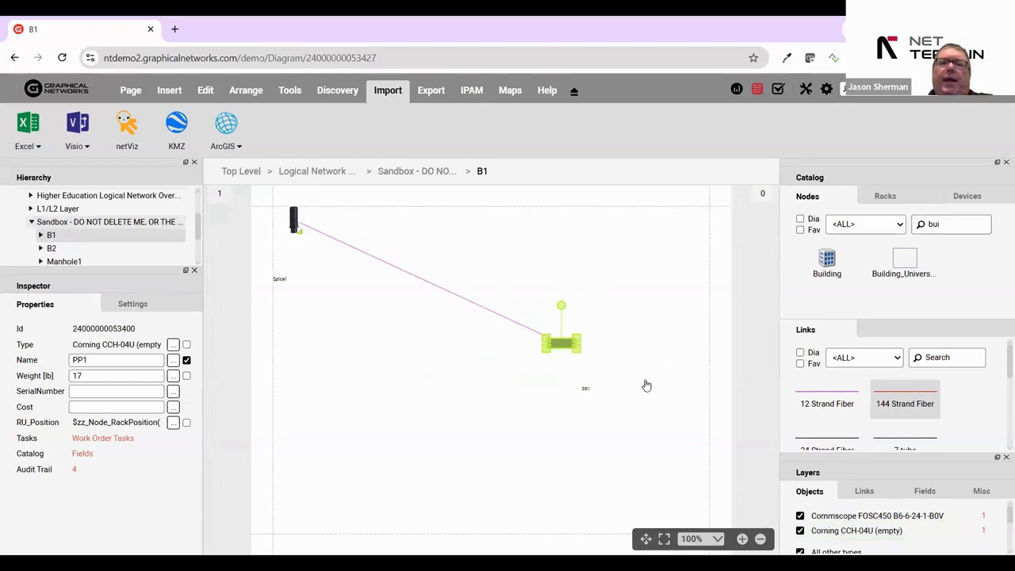
{"action": "left_click_drag", "start_coordinate": [681, 426], "coordinate": [597, 395]}
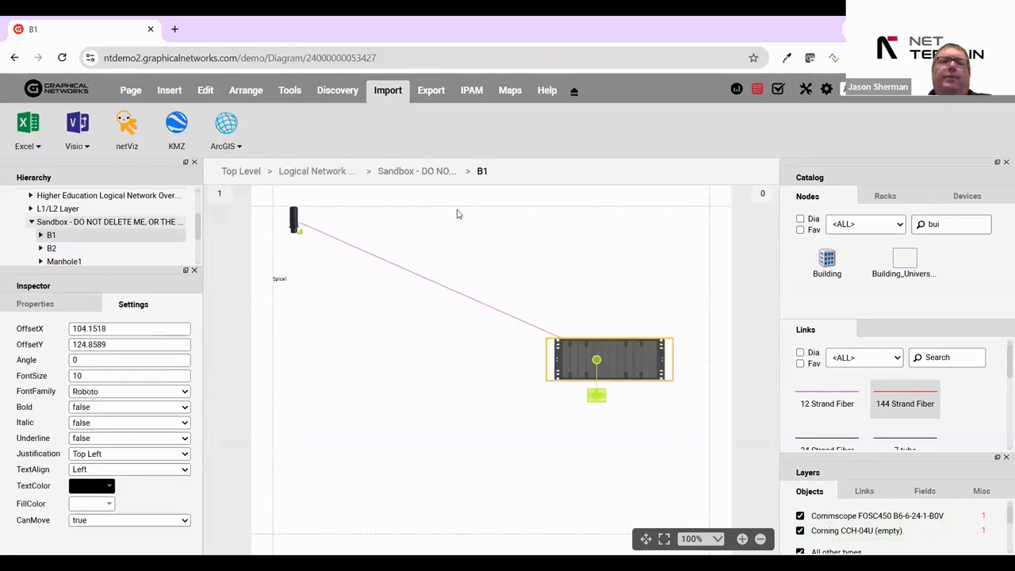
{"action": "left_click", "coordinate": [431, 172]}
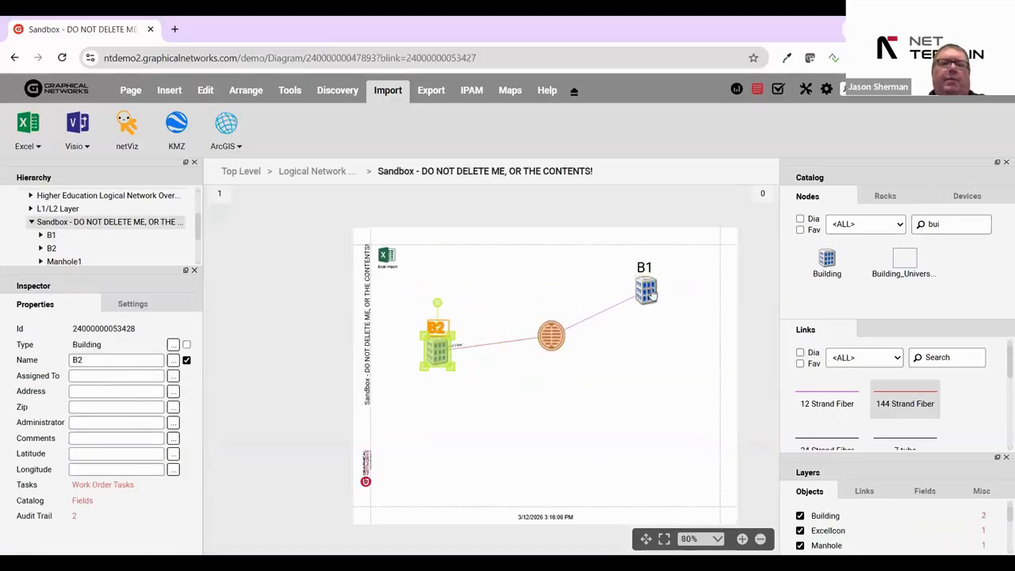
Arrange the sandbox nodes with Manhole1 between B2 and B1 and slightly above both buildings.
{"action": "left_click", "coordinate": [551, 346]}
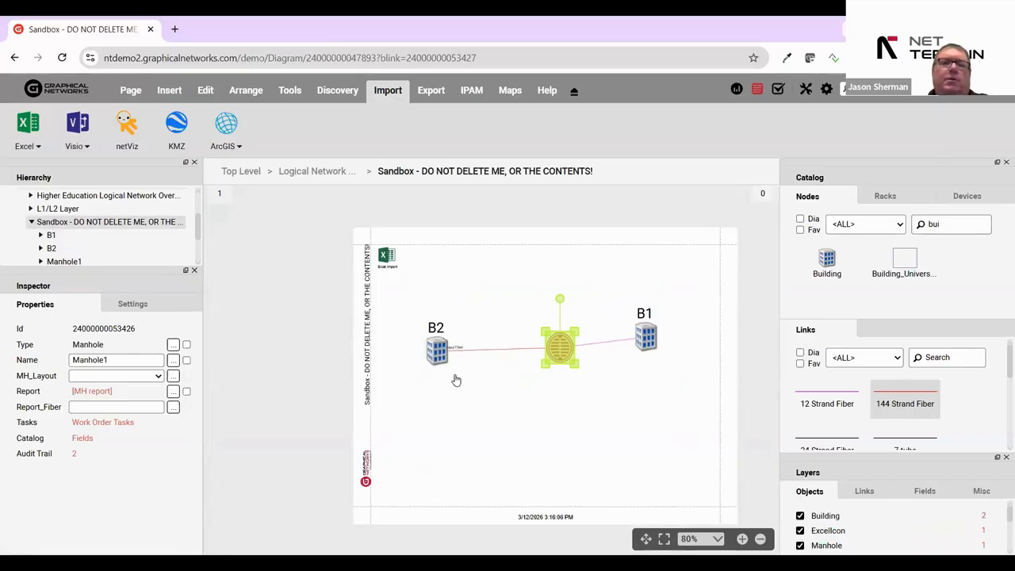
{"action": "left_click_drag", "start_coordinate": [435, 354], "coordinate": [456, 381]}
{"action": "left_click_drag", "start_coordinate": [648, 345], "coordinate": [650, 380]}
{"action": "left_click", "coordinate": [592, 309]}
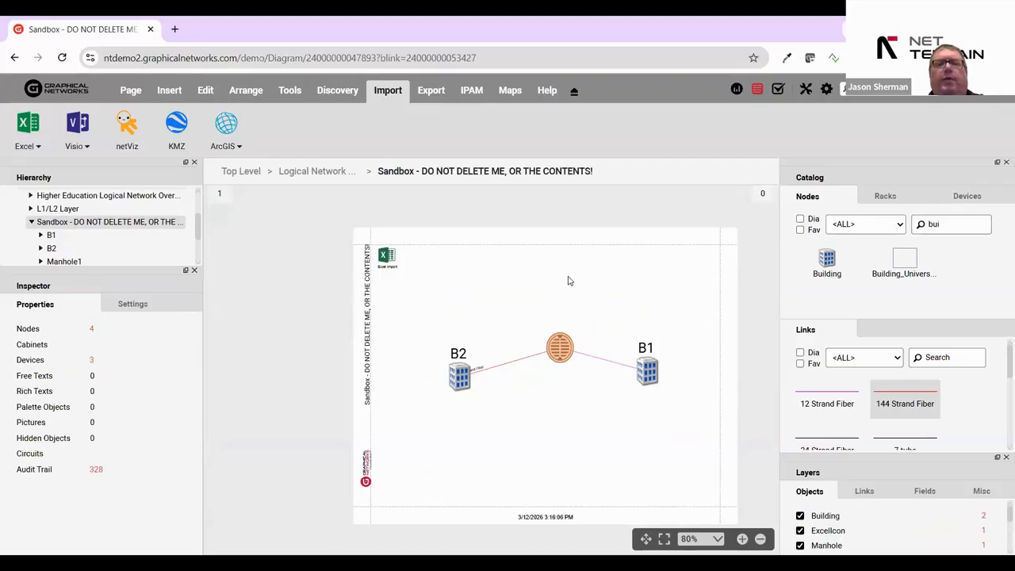
Begin inserting a map into the sandbox diagram, focusing it on the eastern United States.
{"action": "right_click", "coordinate": [568, 281]}
{"action": "left_click", "coordinate": [587, 283]}
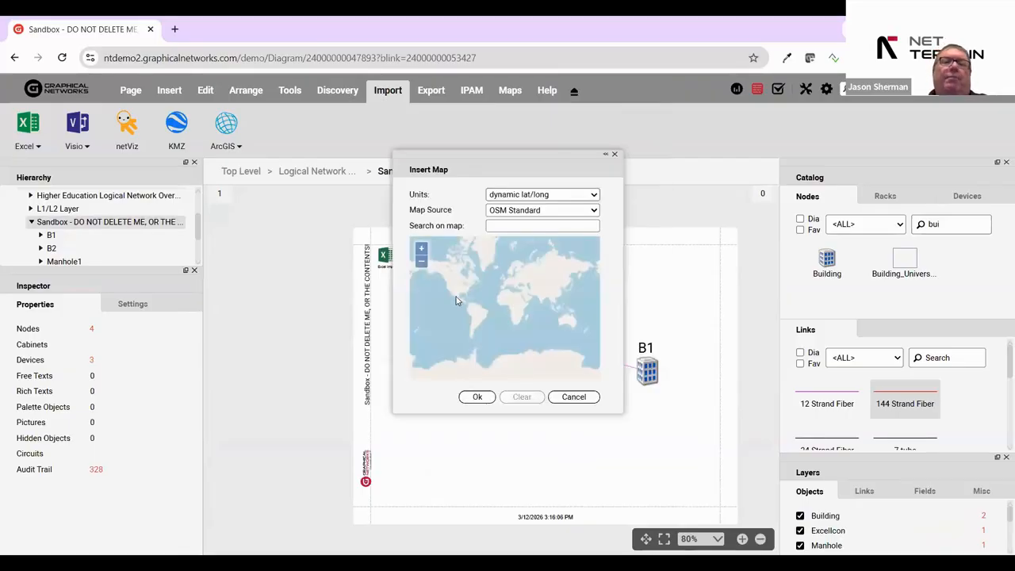
{"action": "scroll", "coordinate": [474, 289], "scroll_direction": "up", "scroll_amount": 3}
{"action": "left_click", "coordinate": [508, 226]}
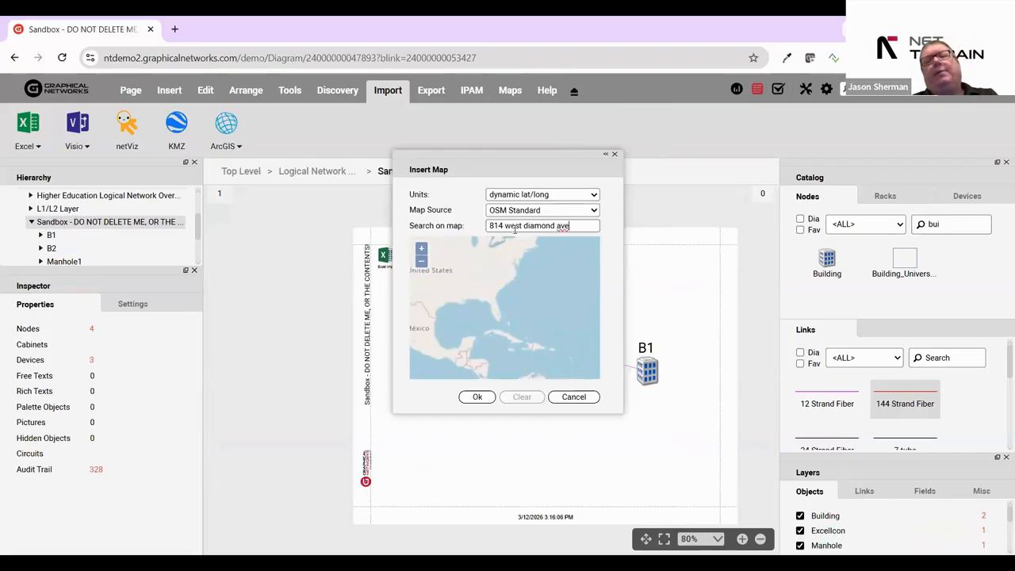
{"action": "left_click_drag", "start_coordinate": [506, 226], "coordinate": [665, 231]}
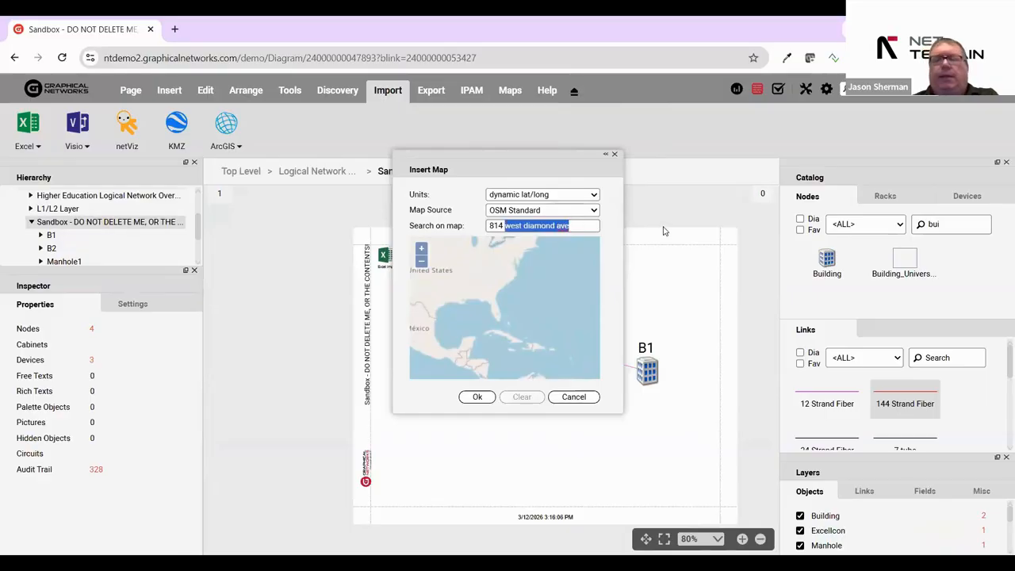
{"action": "key", "text": "BackSpace"}
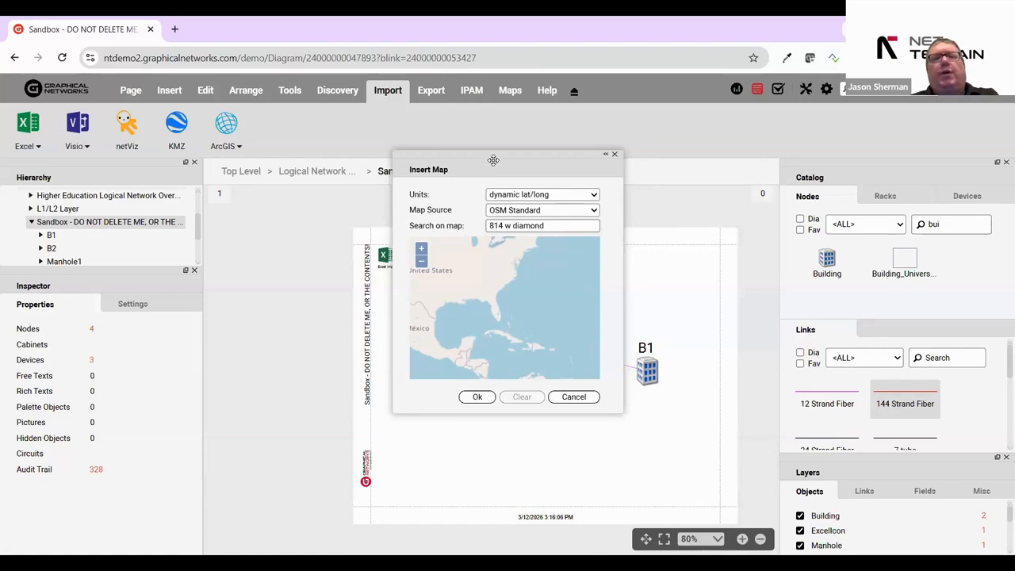
{"action": "left_click_drag", "start_coordinate": [493, 160], "coordinate": [485, 181]}
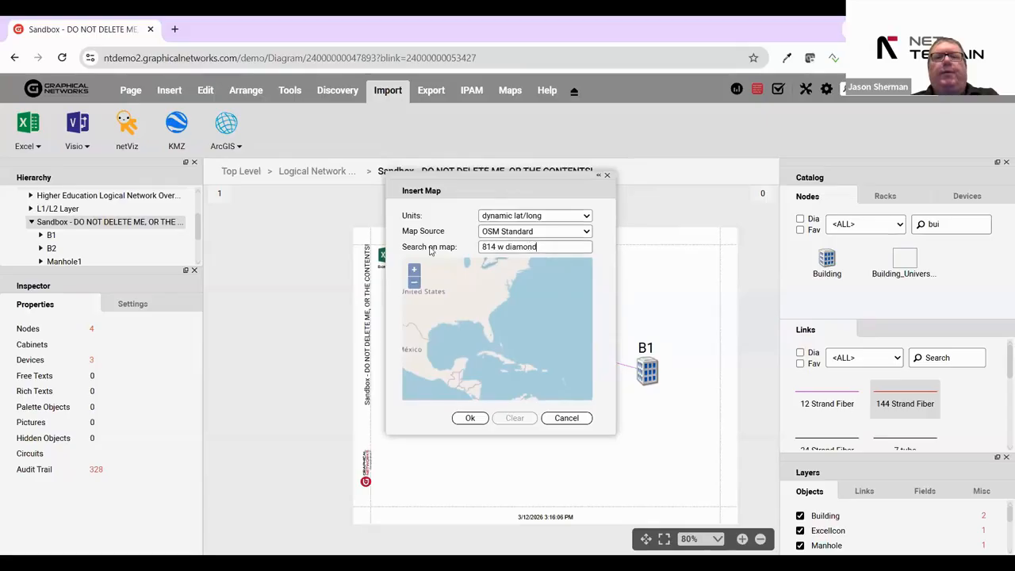
{"action": "left_click_drag", "start_coordinate": [548, 247], "coordinate": [431, 250]}
{"action": "key", "text": "BackSpace"}
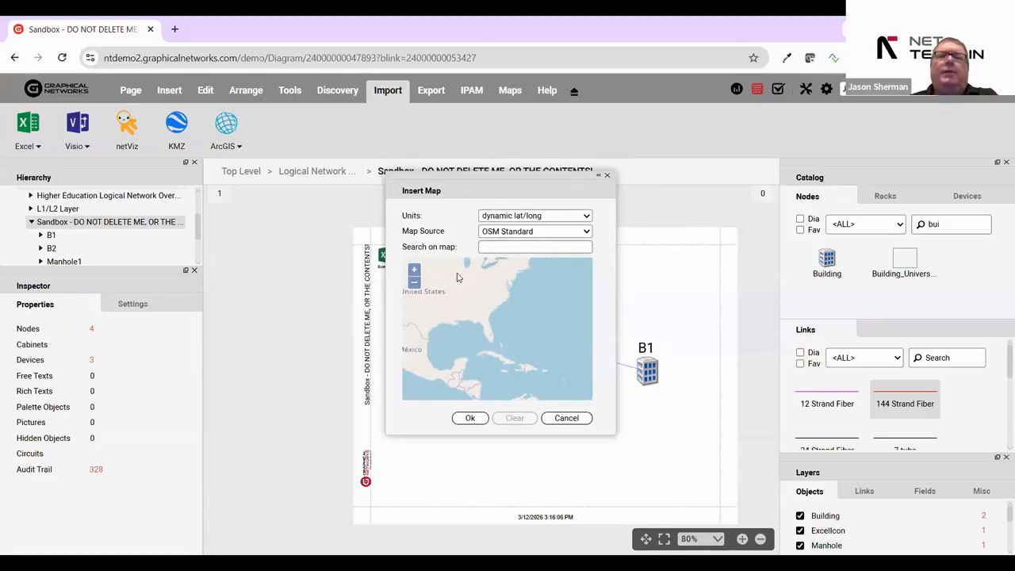
Insert an OSM Standard map of Gaithersburg, framed around Russell Avenue and North Frederick Avenue near MD 124.
{"action": "scroll", "coordinate": [499, 298], "scroll_direction": "up", "scroll_amount": 5}
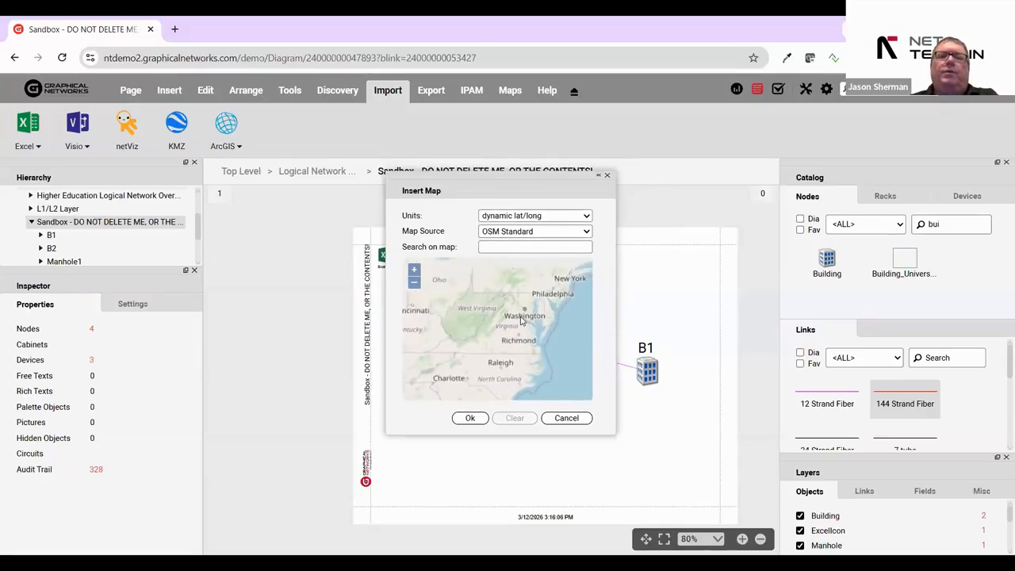
{"action": "scroll", "coordinate": [531, 303], "scroll_direction": "up", "scroll_amount": 4}
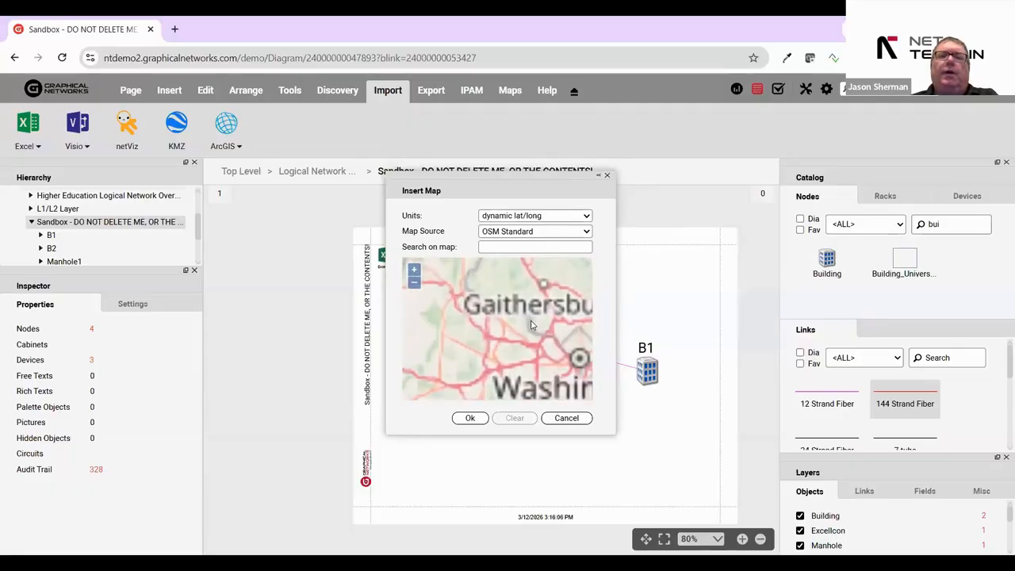
{"action": "scroll", "coordinate": [552, 282], "scroll_direction": "up", "scroll_amount": 2}
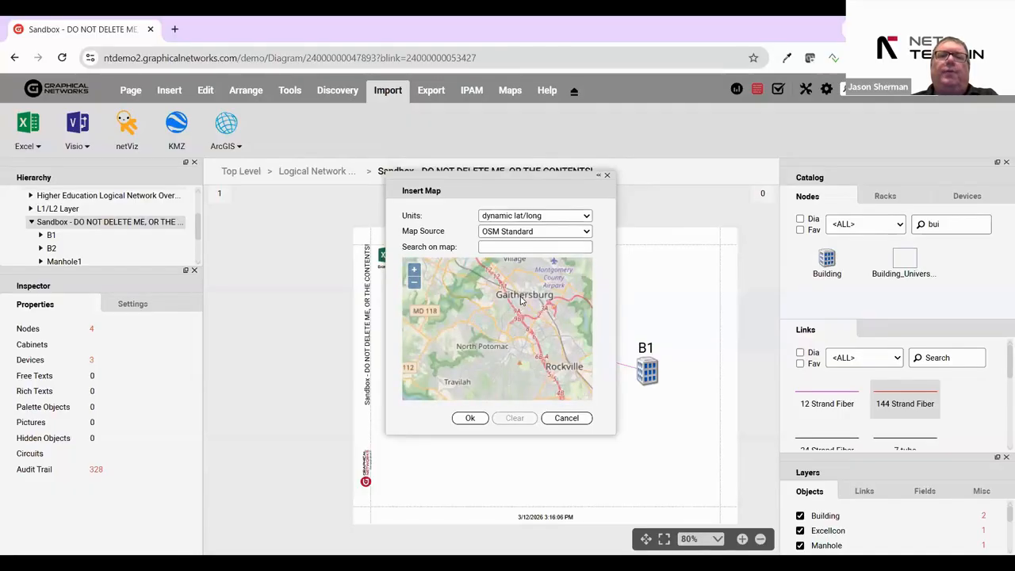
{"action": "scroll", "coordinate": [504, 357], "scroll_direction": "up", "scroll_amount": 3}
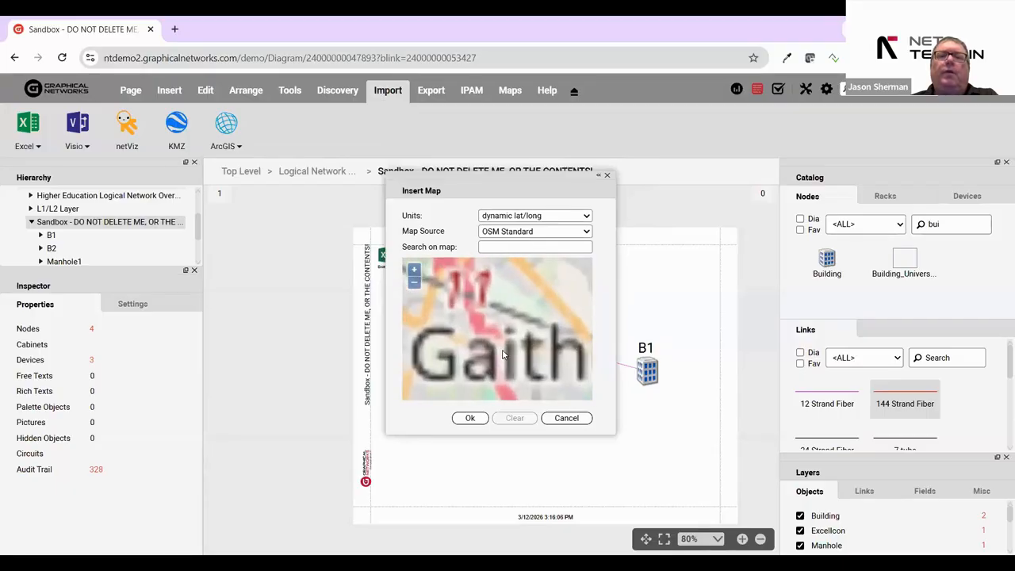
{"action": "left_click_drag", "start_coordinate": [500, 325], "coordinate": [493, 401]}
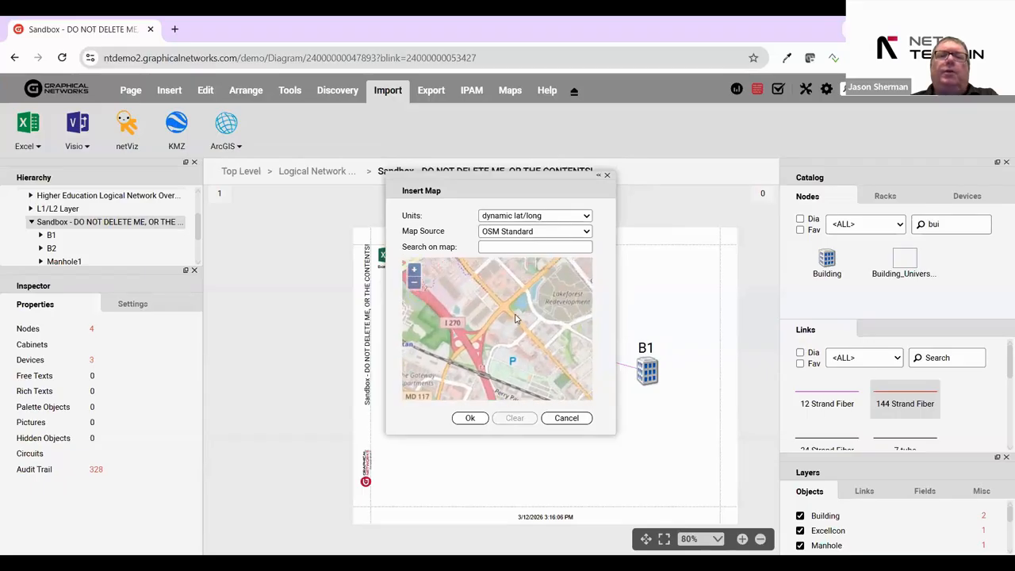
{"action": "left_click_drag", "start_coordinate": [515, 318], "coordinate": [519, 351]}
{"action": "scroll", "coordinate": [542, 307], "scroll_direction": "up", "scroll_amount": 2}
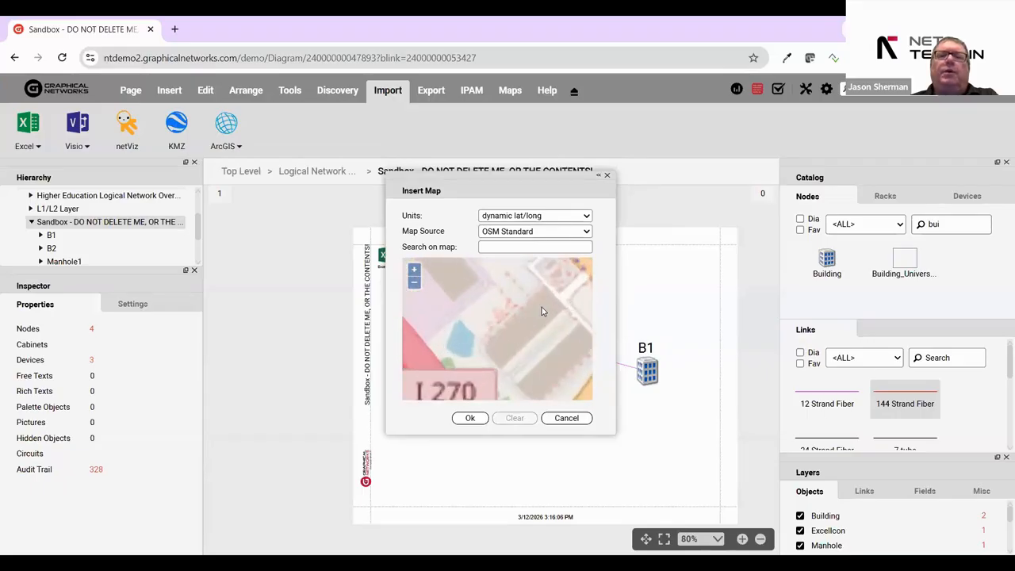
{"action": "scroll", "coordinate": [555, 321], "scroll_direction": "up", "scroll_amount": 1}
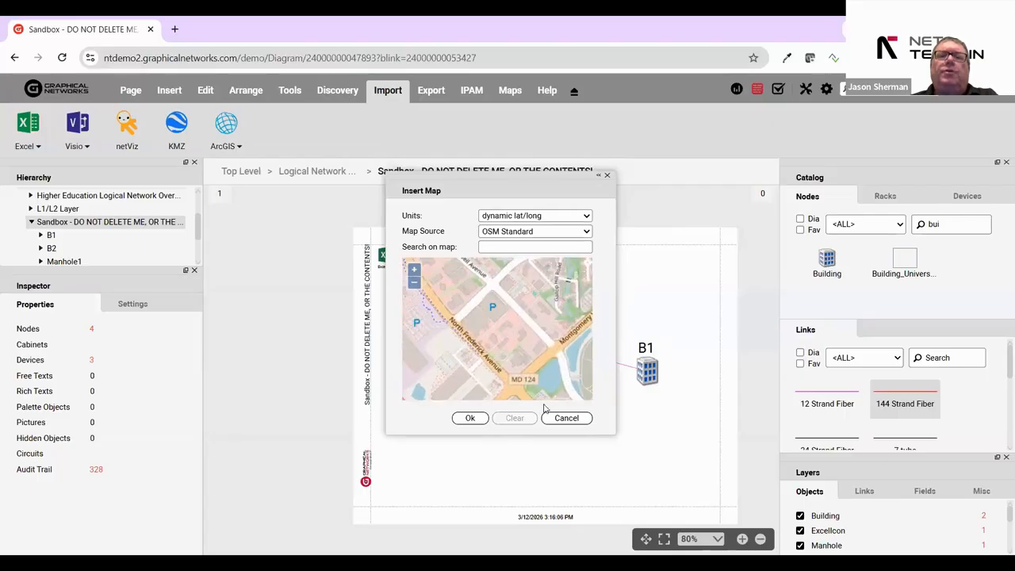
{"action": "left_click", "coordinate": [470, 418]}
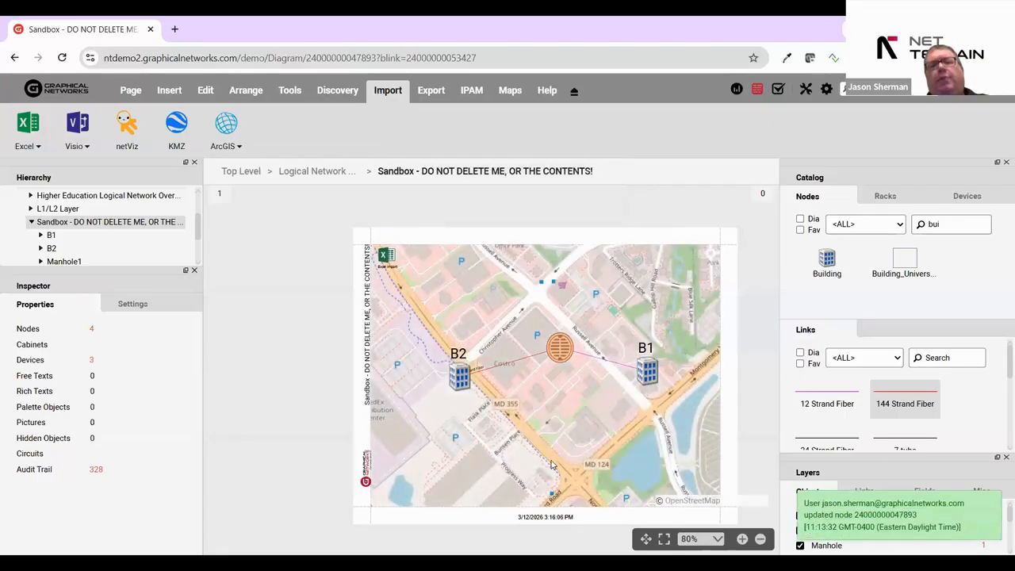
Position the nodes on the map: B2 over Costco, Manhole1 on Russell Avenue, and B1 near the Russell Avenue and Montgomery Village Avenue corner.
{"action": "left_click_drag", "start_coordinate": [469, 384], "coordinate": [513, 376]}
{"action": "left_click_drag", "start_coordinate": [647, 371], "coordinate": [623, 408]}
{"action": "left_click", "coordinate": [555, 350]}
{"action": "left_click", "coordinate": [554, 350]}
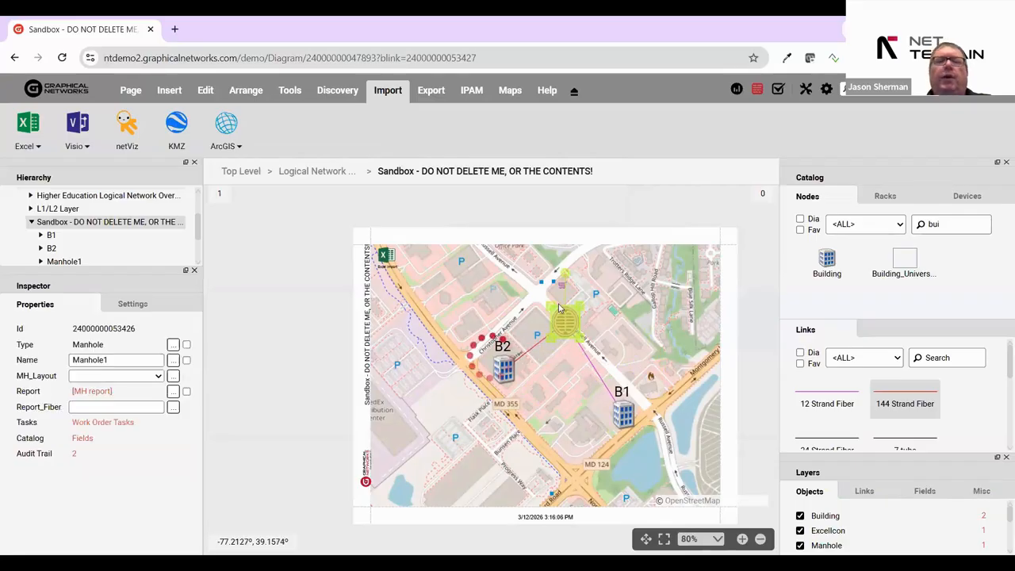
{"action": "scroll", "coordinate": [550, 341], "scroll_direction": "up", "scroll_amount": 5}
{"action": "left_click_drag", "start_coordinate": [522, 473], "coordinate": [603, 367]}
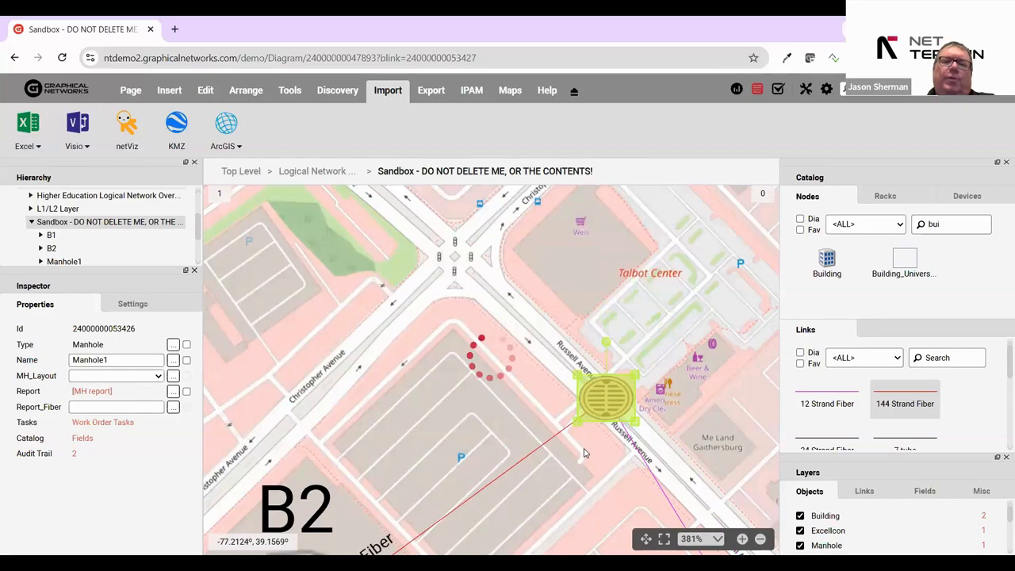
{"action": "scroll", "coordinate": [603, 436], "scroll_direction": "down", "scroll_amount": 2}
{"action": "left_click_drag", "start_coordinate": [529, 311], "coordinate": [489, 427]}
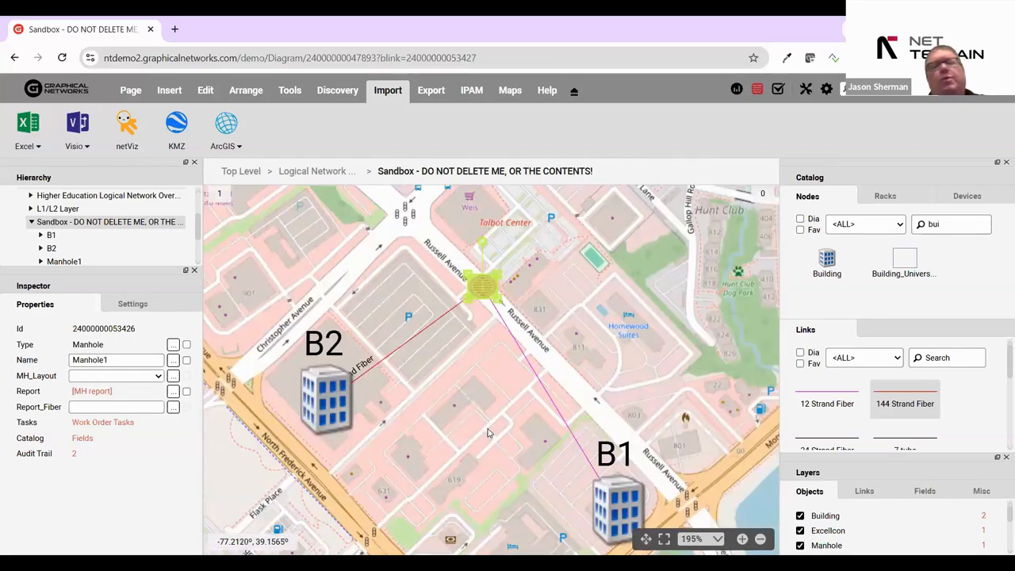
{"action": "left_click", "coordinate": [629, 506]}
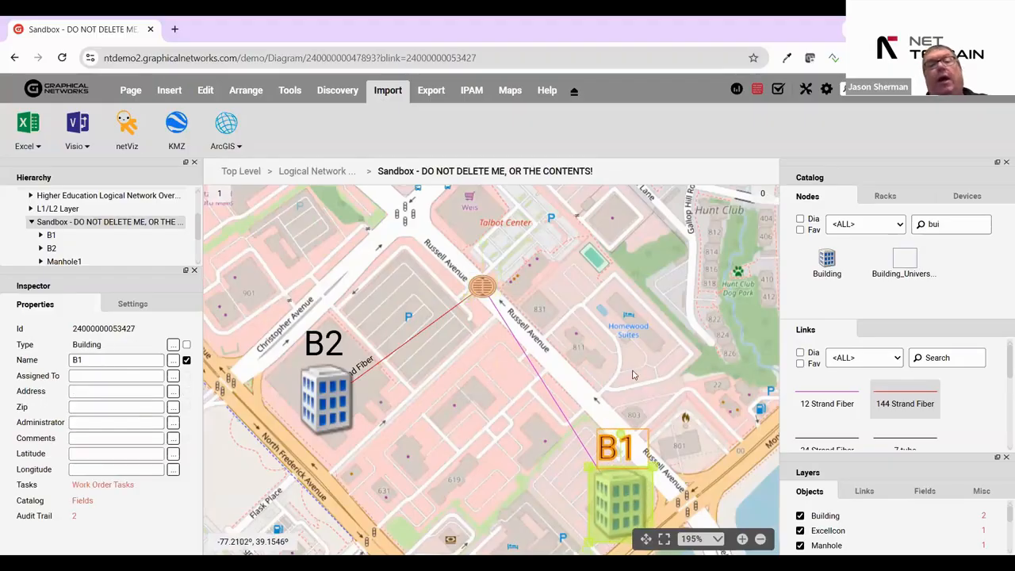
{"action": "scroll", "coordinate": [493, 404], "scroll_direction": "down", "scroll_amount": 1}
{"action": "left_click", "coordinate": [496, 403]}
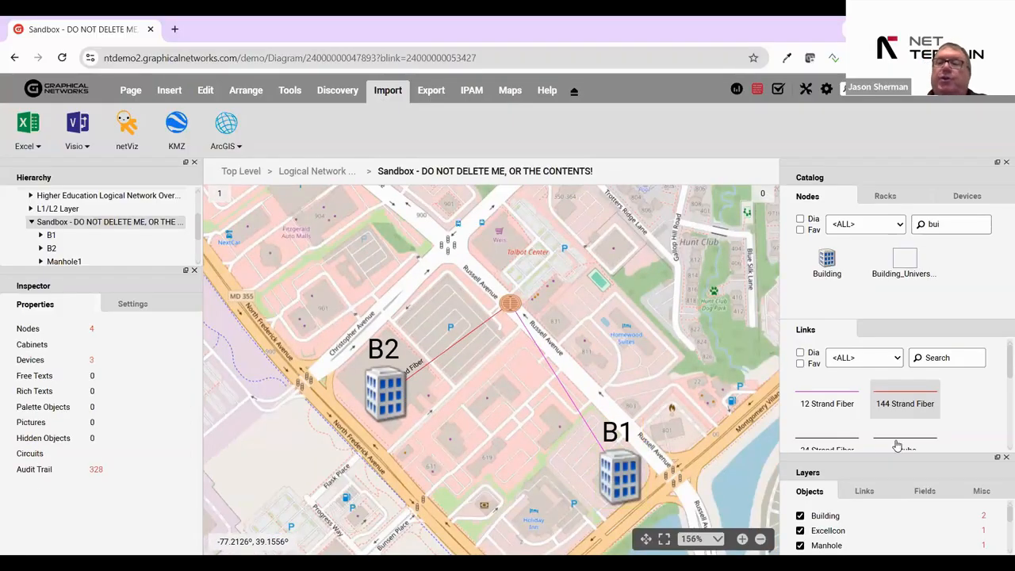
Find the conduit link types in the catalog and draw a Building Conduit from B2 to Manhole1.
{"action": "left_click", "coordinate": [936, 359]}
{"action": "type", "text": "con"}
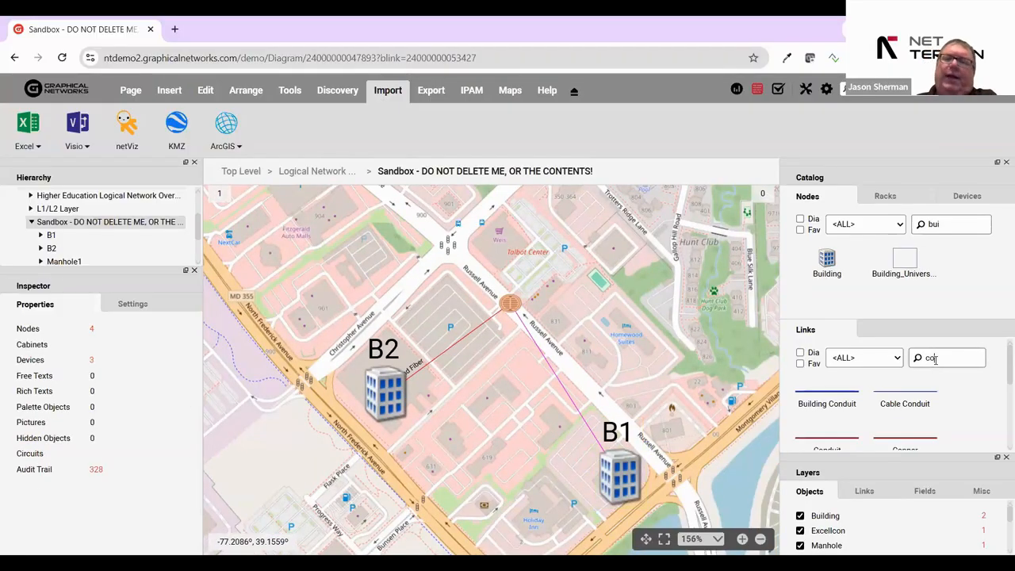
{"action": "left_click", "coordinate": [827, 401]}
{"action": "left_click_drag", "start_coordinate": [385, 397], "coordinate": [512, 305]}
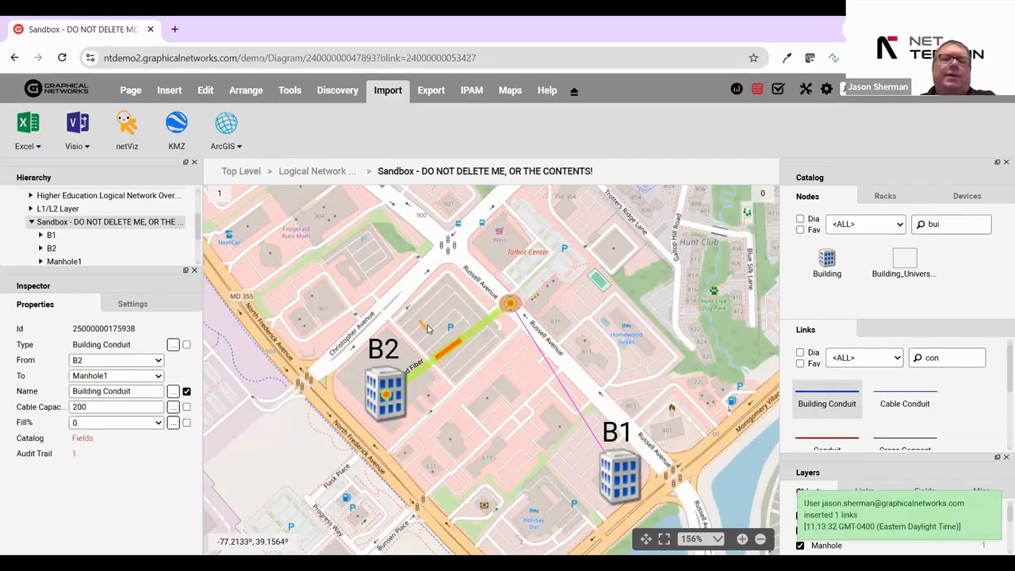
Add bend points to the B2–Manhole1 conduit so it follows Christopher Avenue and Russell Avenue.
{"action": "left_click", "coordinate": [424, 327]}
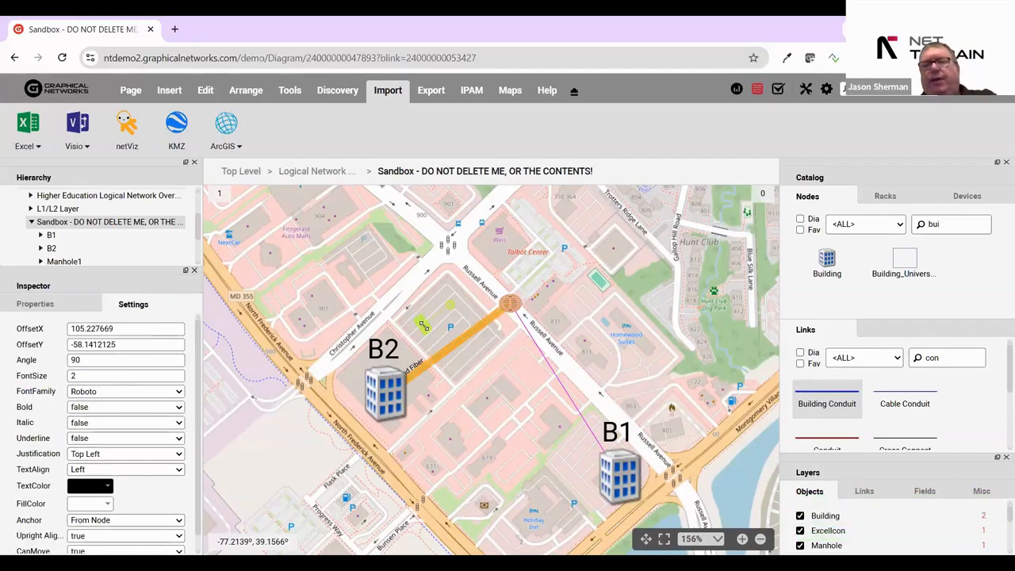
{"action": "left_click", "coordinate": [429, 351]}
{"action": "left_click", "coordinate": [433, 362]}
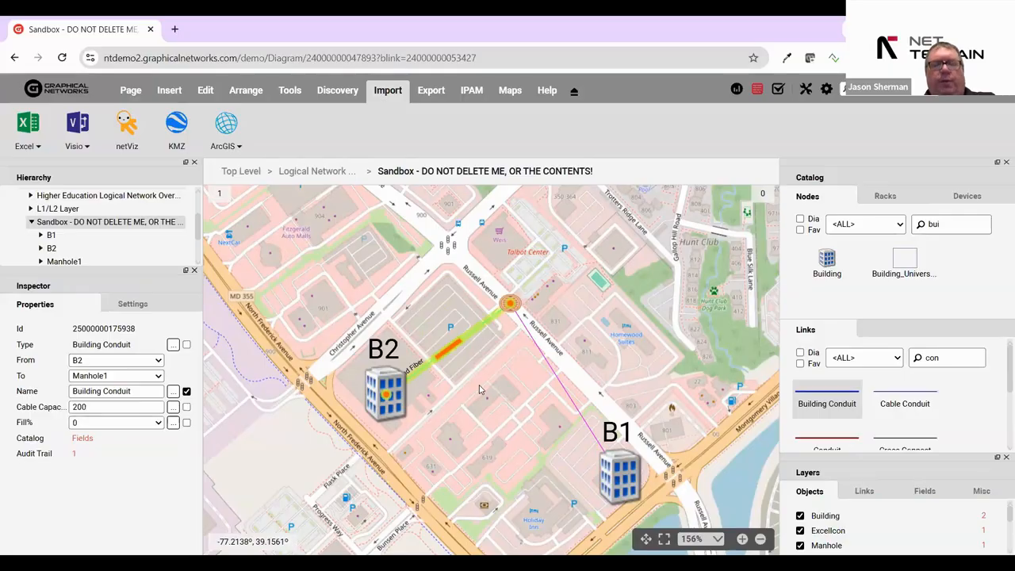
{"action": "left_click_drag", "start_coordinate": [438, 278], "coordinate": [456, 255]}
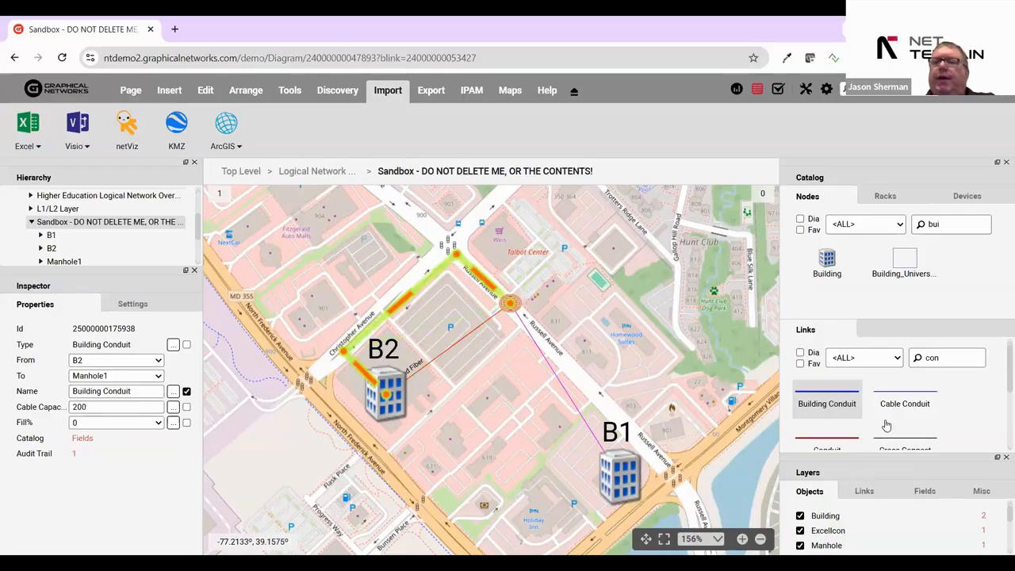
Draw a Building Conduit from Manhole1 to B1 and bend it to follow Russell Avenue.
{"action": "left_click", "coordinate": [511, 303]}
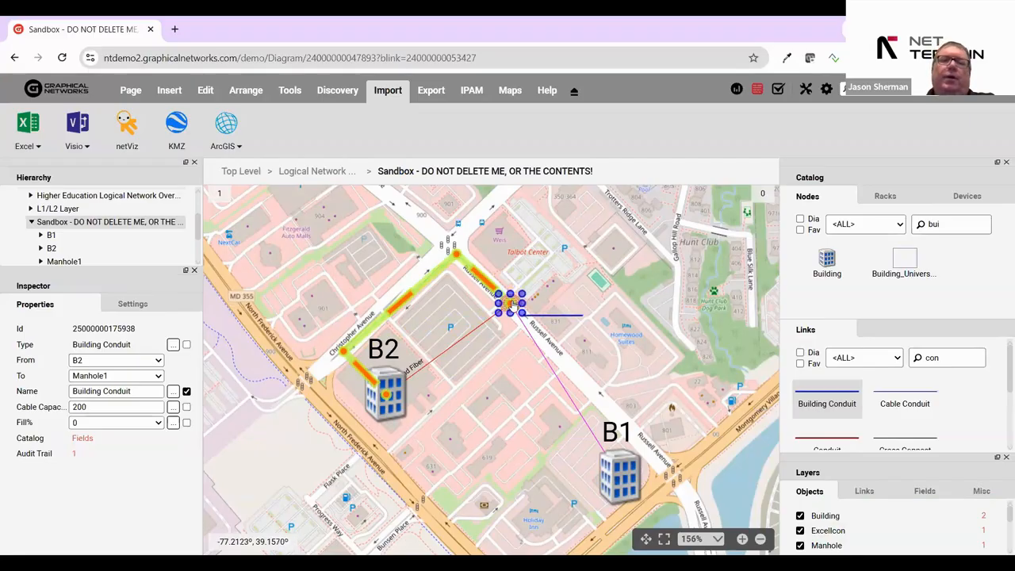
{"action": "left_click", "coordinate": [619, 474]}
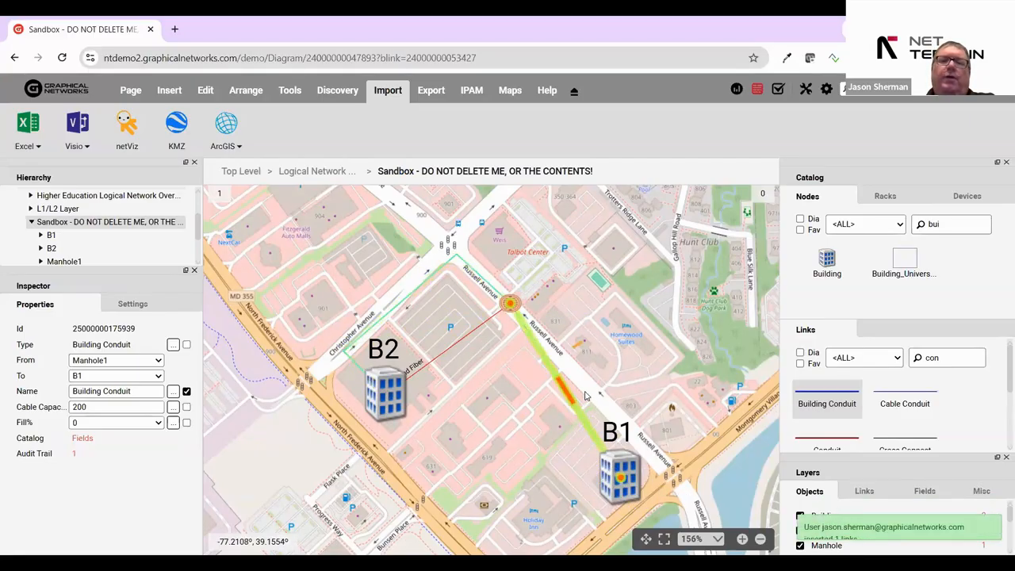
{"action": "left_click", "coordinate": [676, 389]}
Bundle the 12 Strand Fiber between Manhole1 and B1 into its Building Conduit, and duplicate the conduit's bend points for all.
{"action": "scroll", "coordinate": [538, 360], "scroll_direction": "up", "scroll_amount": 2}
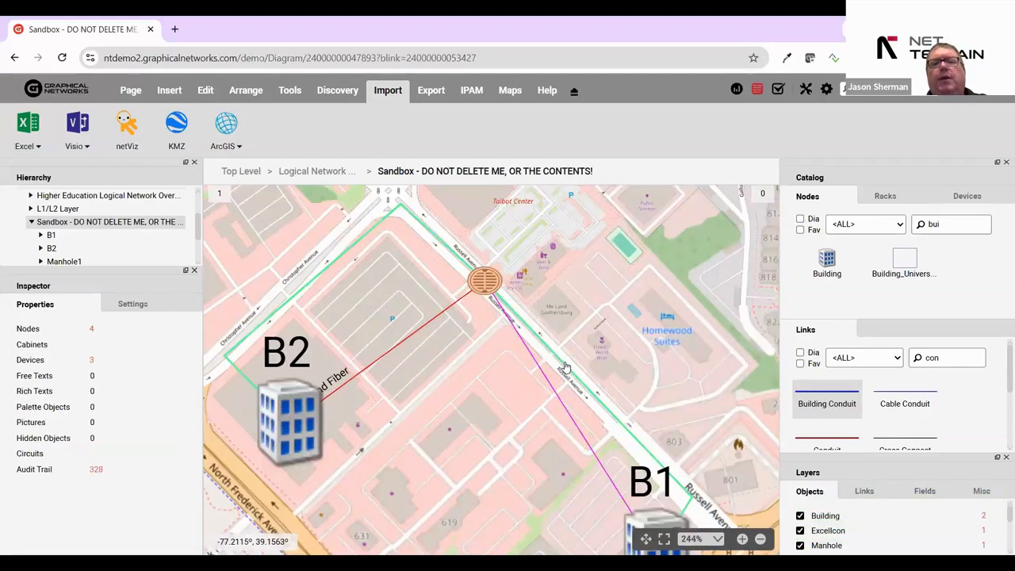
{"action": "left_click", "coordinate": [557, 393]}
{"action": "left_click", "coordinate": [557, 396]}
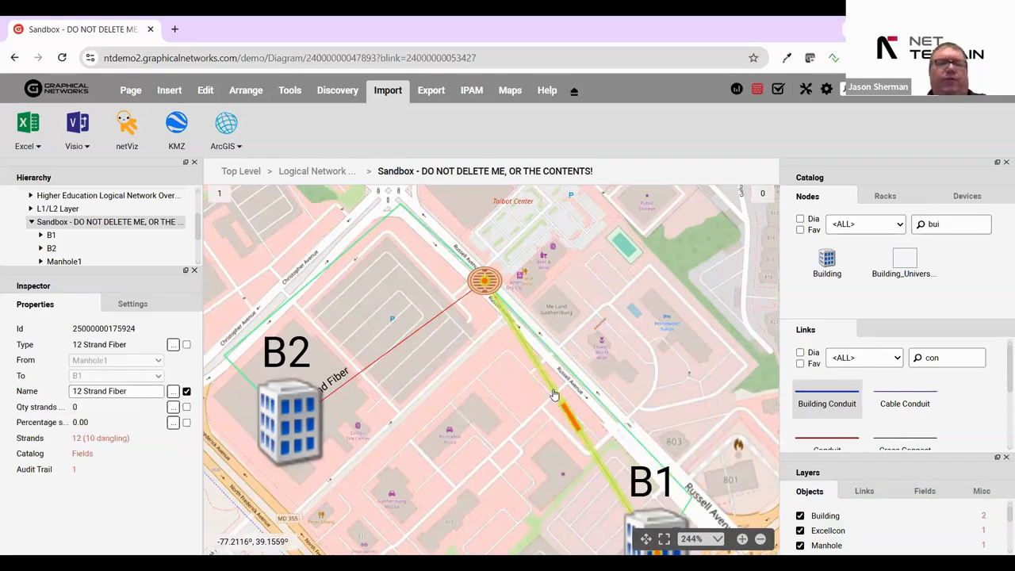
{"action": "key", "text": "ctrl+c"}
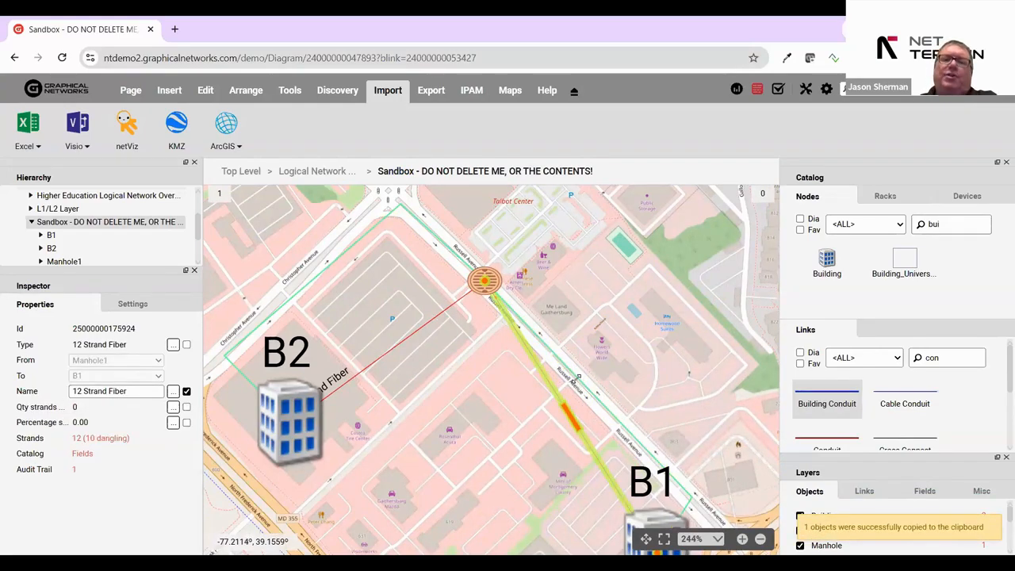
{"action": "key", "text": "ctrl+v"}
{"action": "right_click", "coordinate": [573, 376]}
{"action": "mouse_move", "coordinate": [623, 316]}
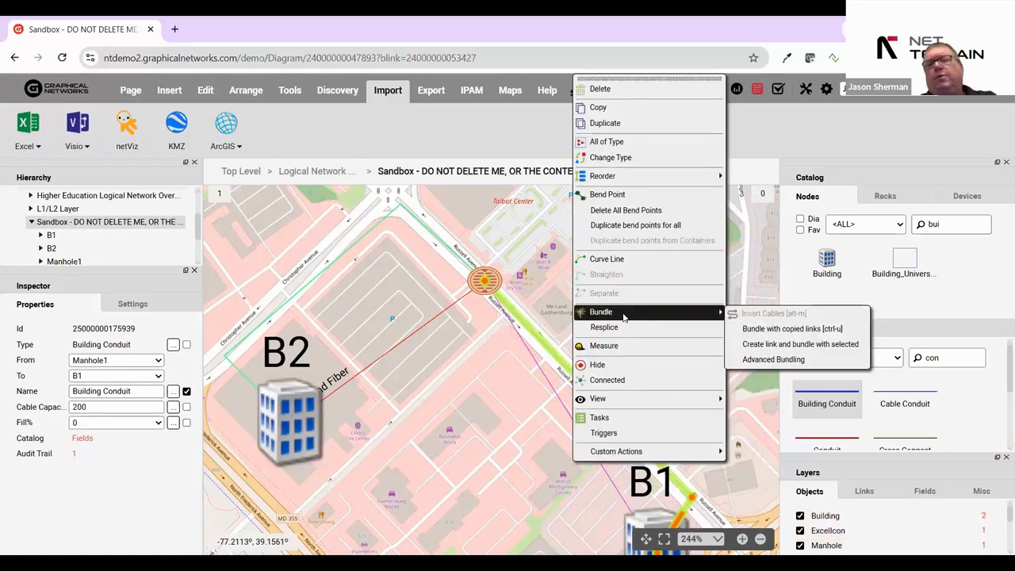
{"action": "left_click", "coordinate": [792, 329]}
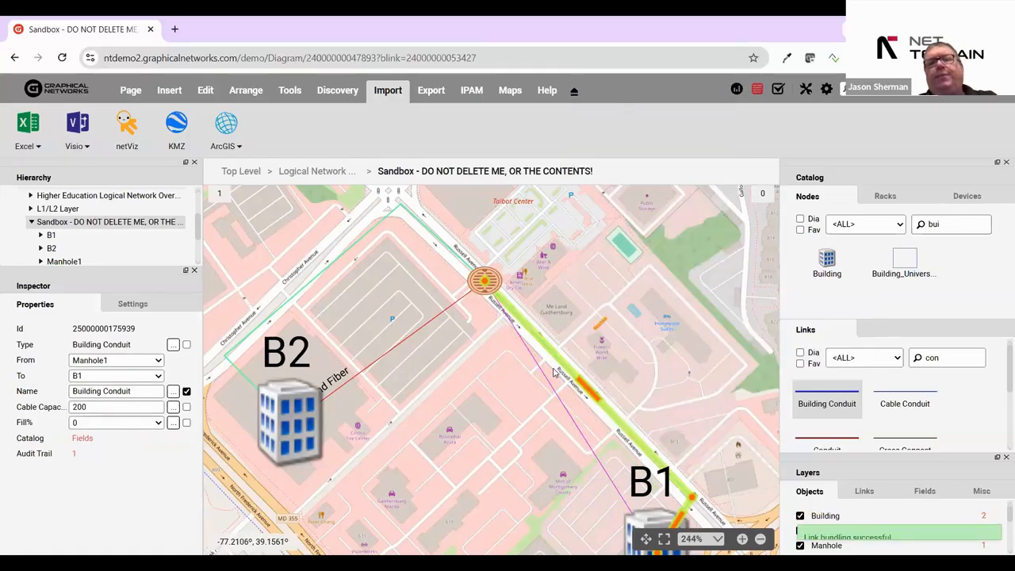
{"action": "right_click", "coordinate": [561, 367]}
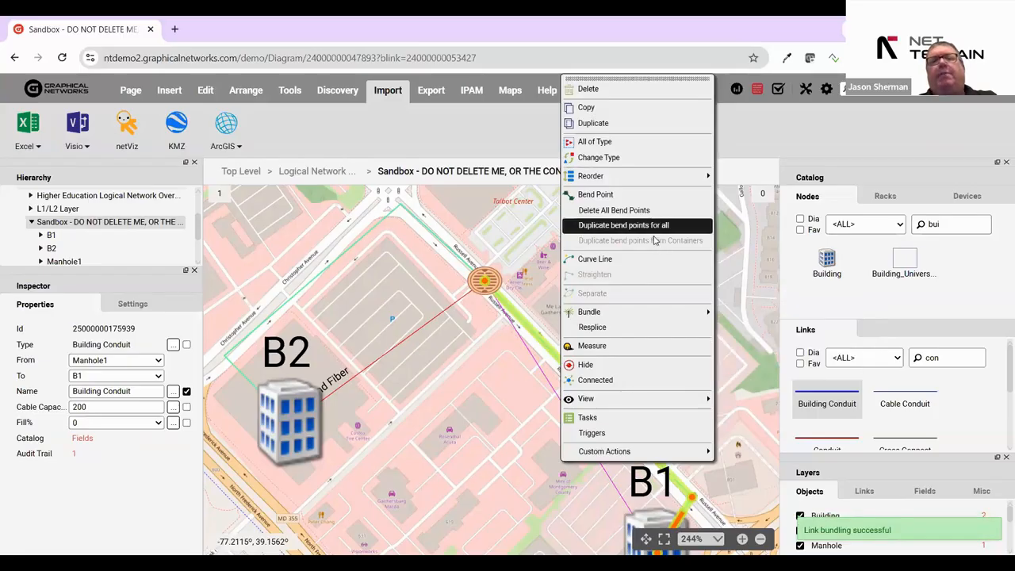
{"action": "left_click", "coordinate": [654, 229]}
Bundle the 144 Strand Fiber between B2 and Manhole1 into its Building Conduit, and duplicate the conduit's bend points for all.
{"action": "left_click", "coordinate": [396, 348]}
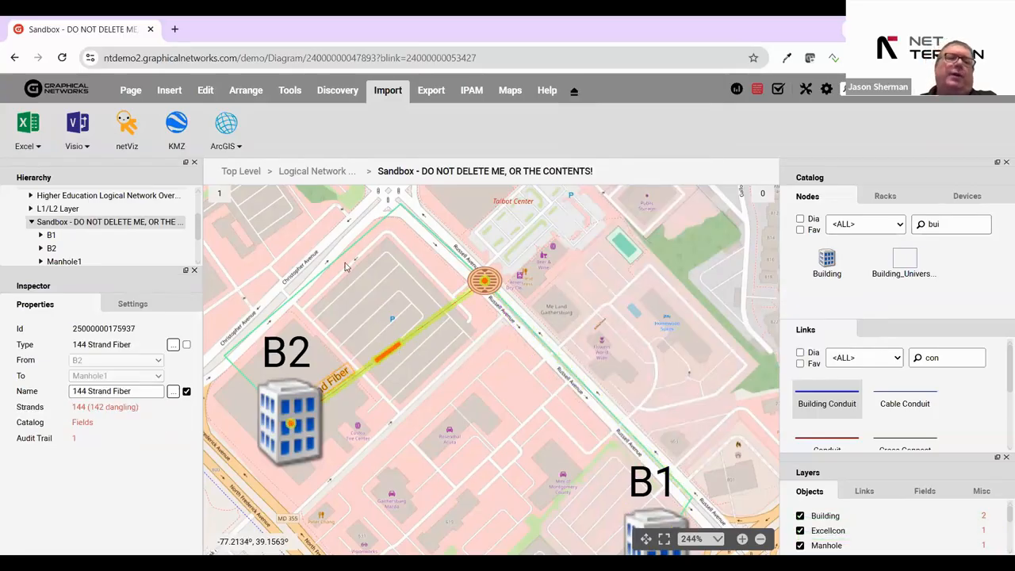
{"action": "left_click", "coordinate": [340, 265]}
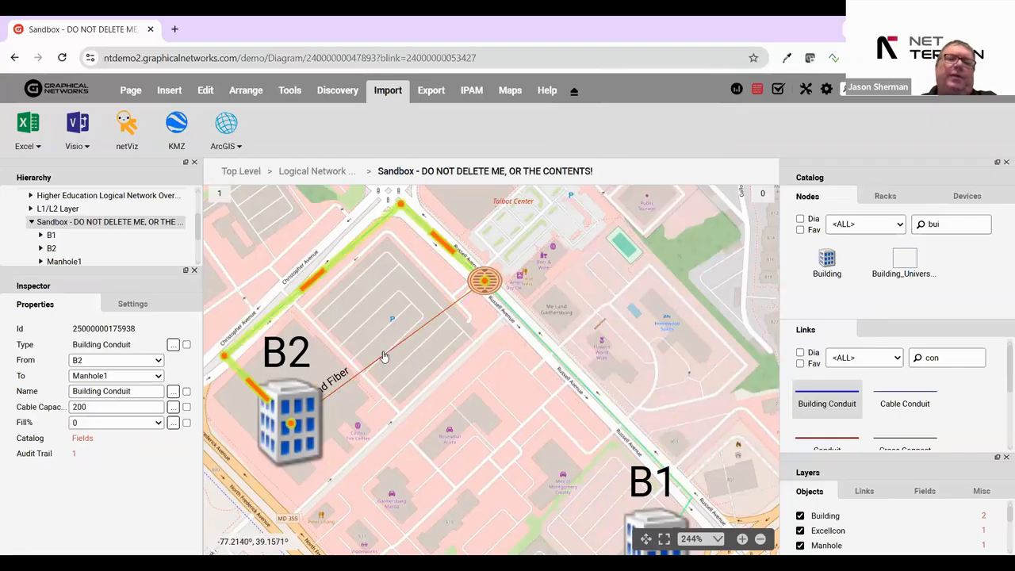
{"action": "left_click", "coordinate": [384, 357]}
{"action": "key", "text": "ctrl+c"}
{"action": "left_click", "coordinate": [335, 271]}
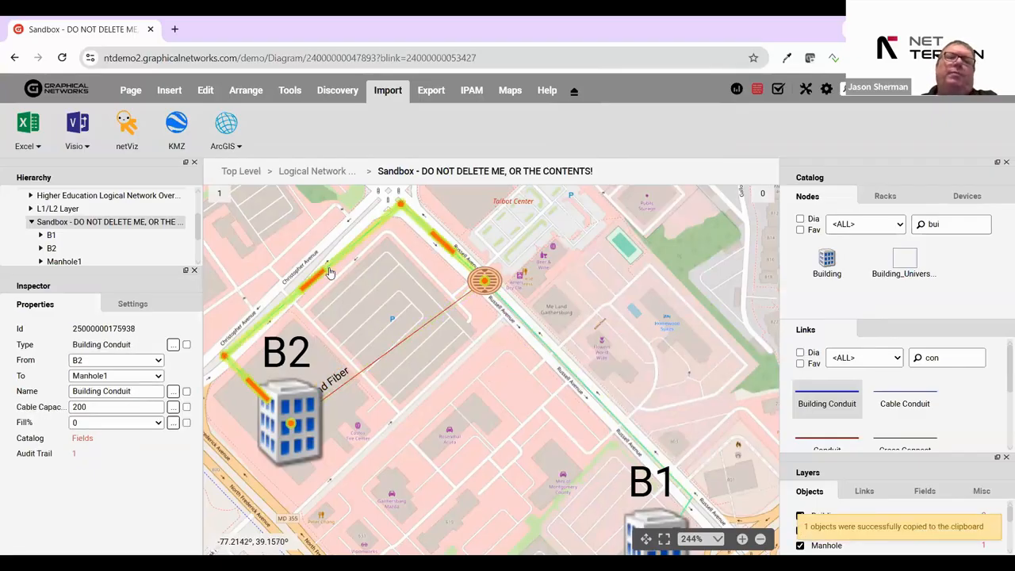
{"action": "right_click", "coordinate": [336, 267]}
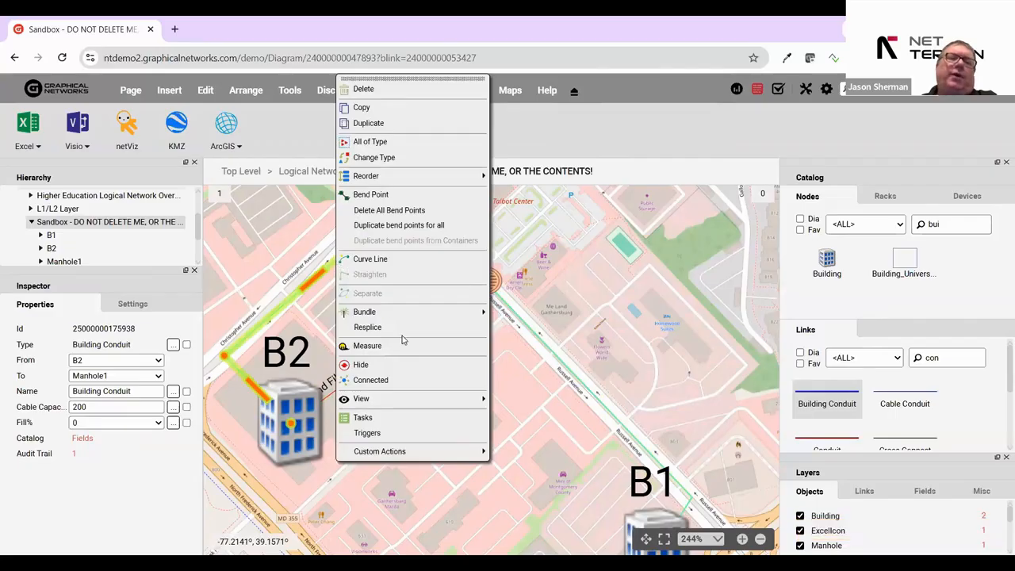
{"action": "mouse_move", "coordinate": [415, 314]}
{"action": "left_click", "coordinate": [545, 330]}
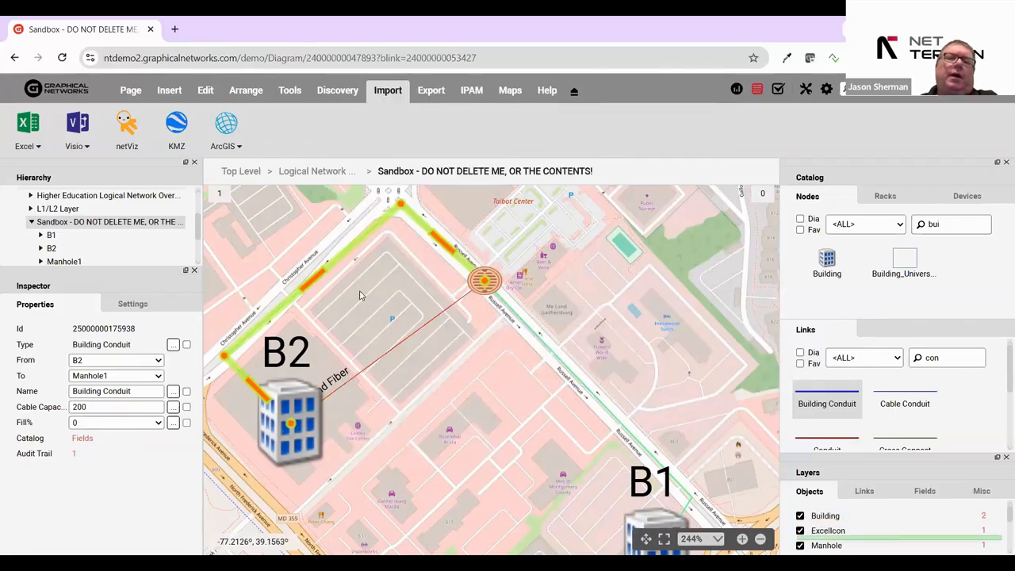
{"action": "right_click", "coordinate": [434, 251]}
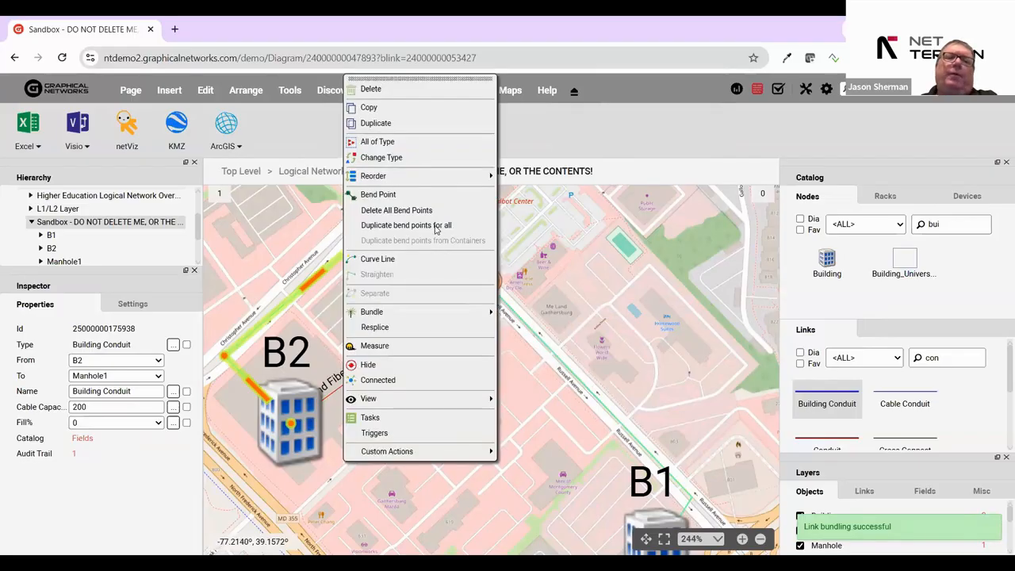
{"action": "scroll", "coordinate": [628, 321], "scroll_direction": "down", "scroll_amount": 3}
{"action": "left_click", "coordinate": [610, 379]}
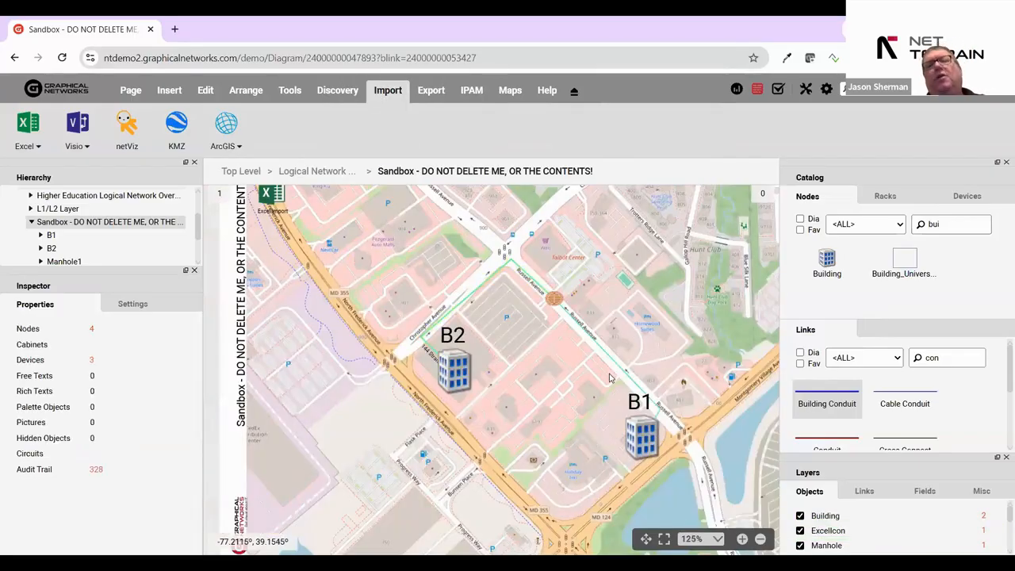
Open Manhole1 and reposition PP2 and Splice1 so the splice closure lines up between the two patch panels.
{"action": "scroll", "coordinate": [563, 300], "scroll_direction": "up", "scroll_amount": 1}
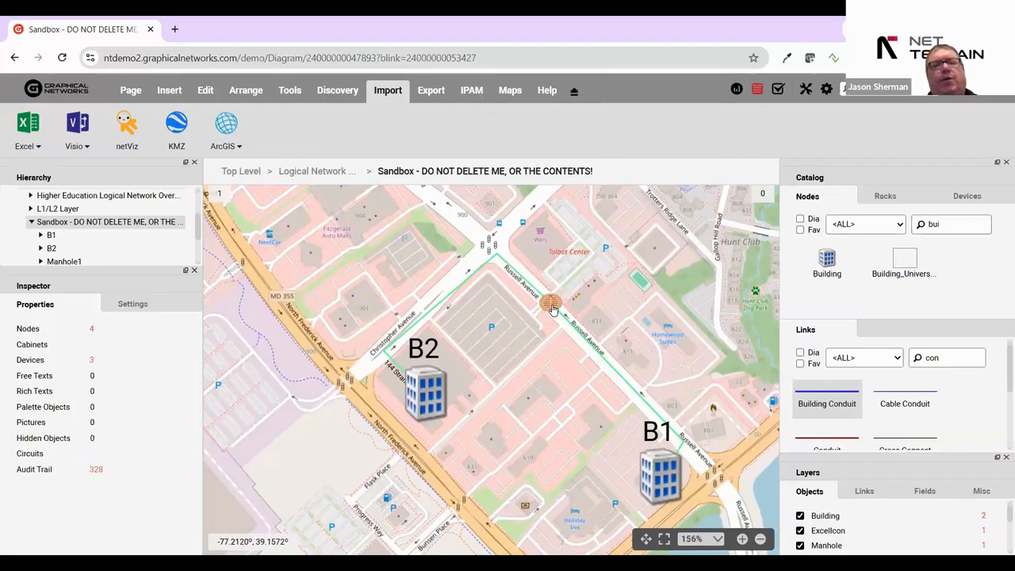
{"action": "left_click", "coordinate": [552, 306]}
{"action": "double_click", "coordinate": [555, 310]}
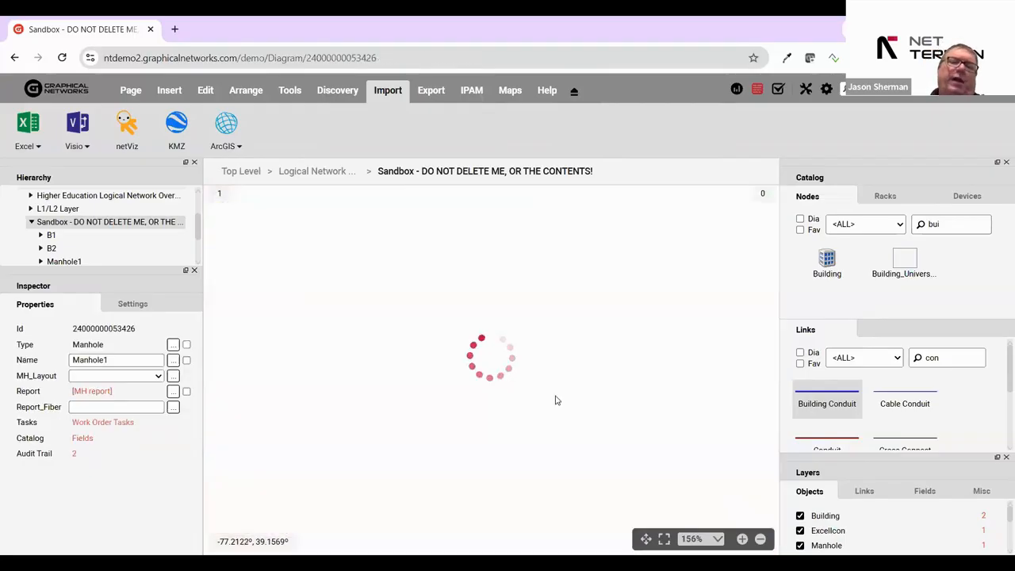
{"action": "left_click", "coordinate": [501, 376]}
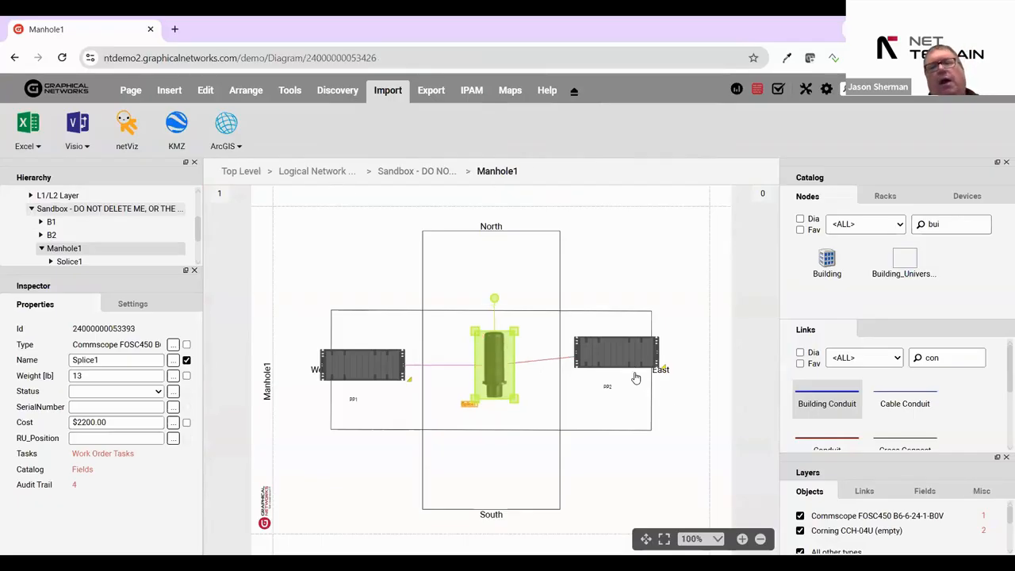
{"action": "left_click", "coordinate": [635, 377]}
{"action": "left_click", "coordinate": [646, 307]}
{"action": "left_click", "coordinate": [494, 380]}
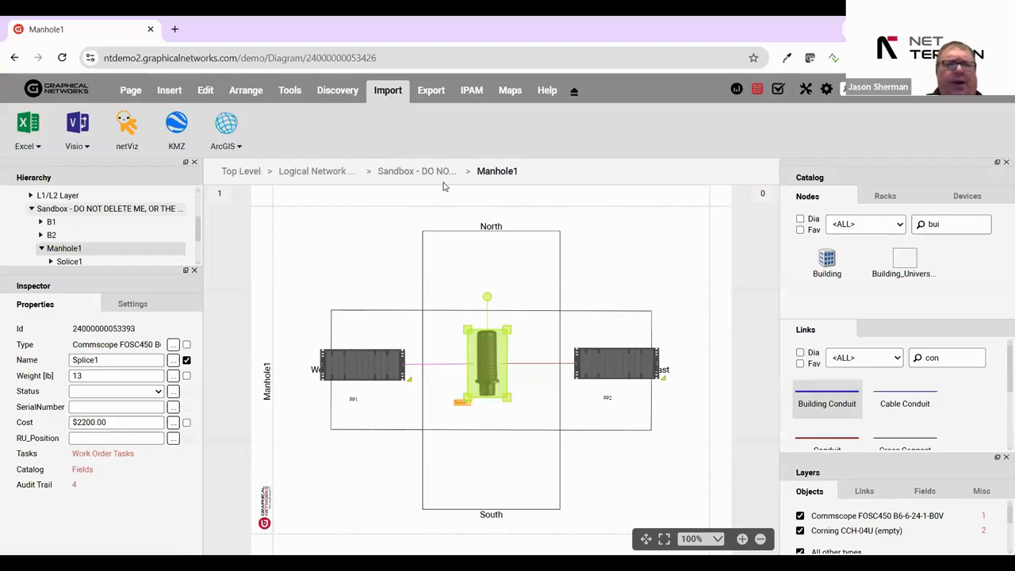
Open the Higher Ed Net project from the top level and view rack A1 in Frostburg University.
{"action": "left_click", "coordinate": [396, 171]}
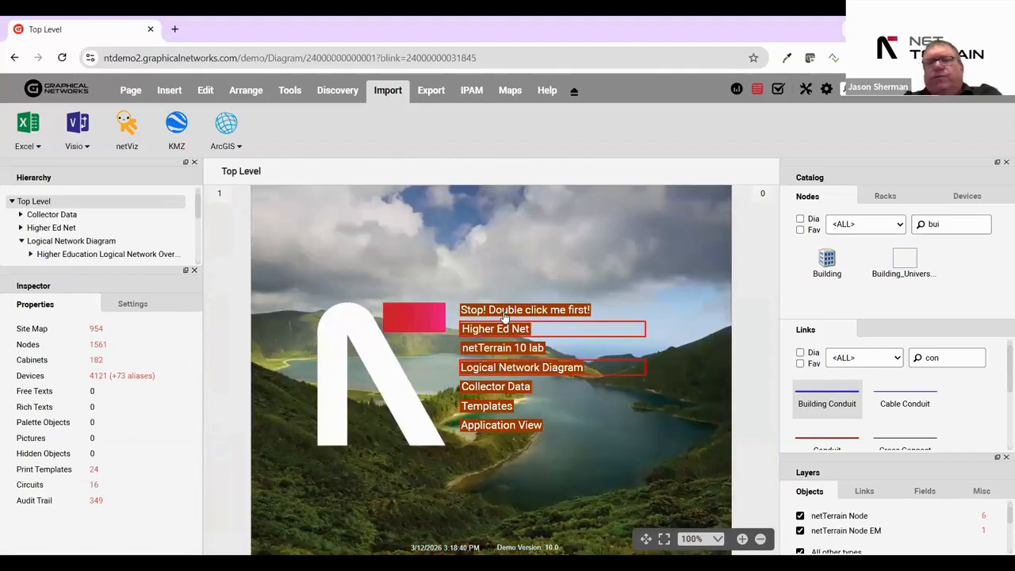
{"action": "double_click", "coordinate": [581, 329]}
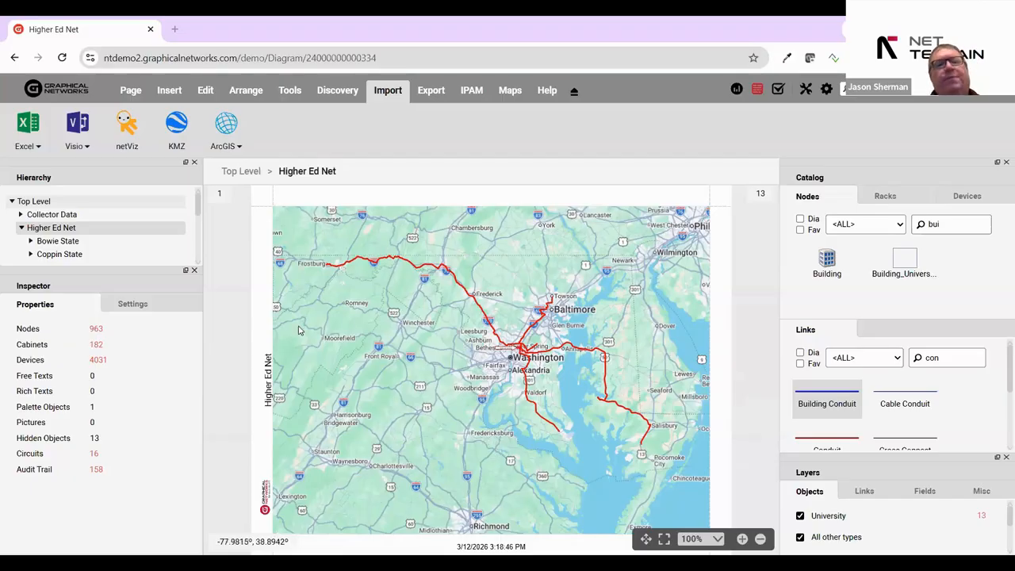
{"action": "scroll", "coordinate": [321, 277], "scroll_direction": "up", "scroll_amount": 3}
{"action": "scroll", "coordinate": [300, 303], "scroll_direction": "up", "scroll_amount": 15}
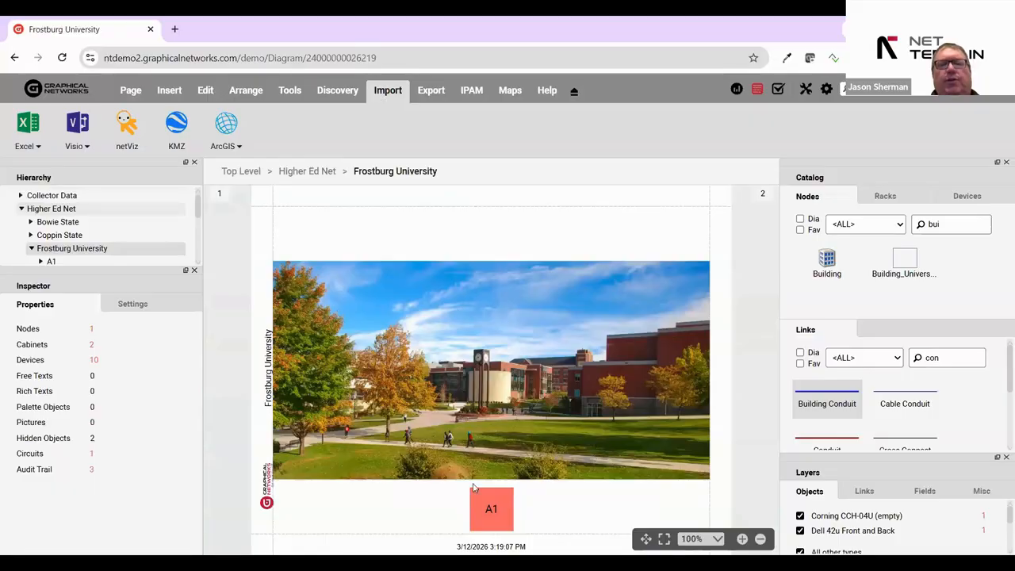
{"action": "left_click", "coordinate": [478, 497]}
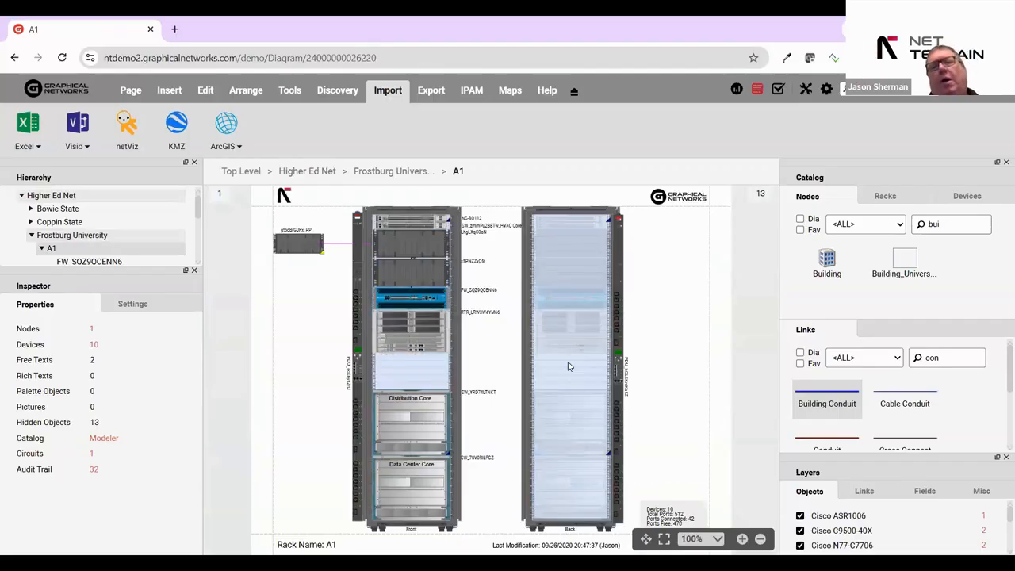
{"action": "left_click", "coordinate": [406, 173]}
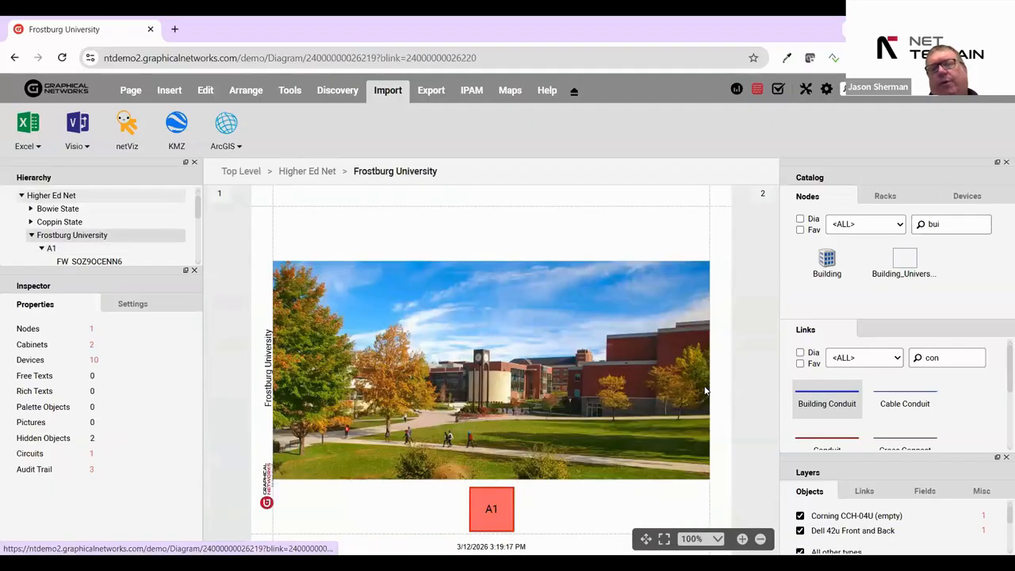
Return to the Higher Ed Net map and open the UofM campus diagram.
{"action": "left_click", "coordinate": [307, 171]}
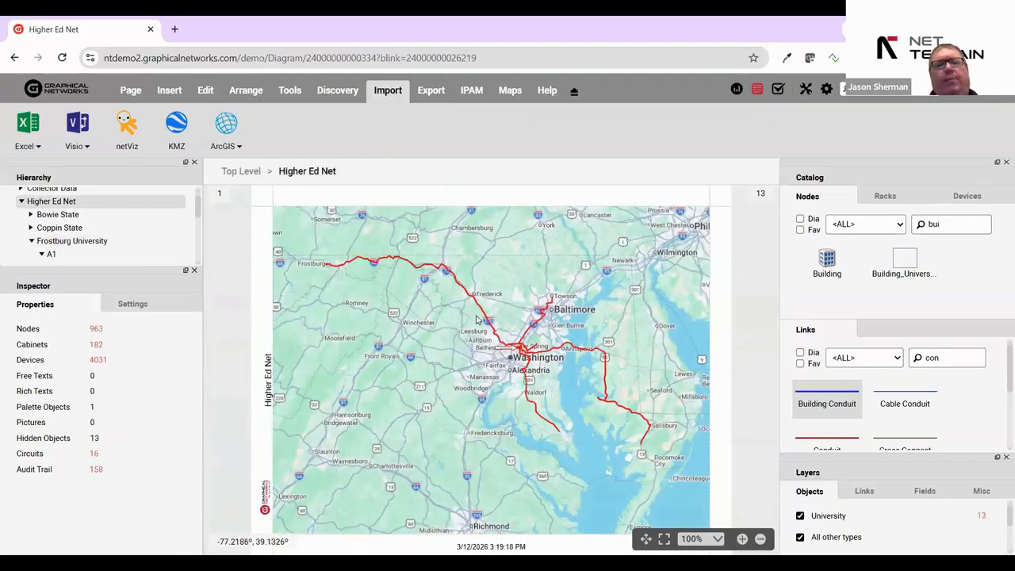
{"action": "scroll", "coordinate": [520, 344], "scroll_direction": "up", "scroll_amount": 14}
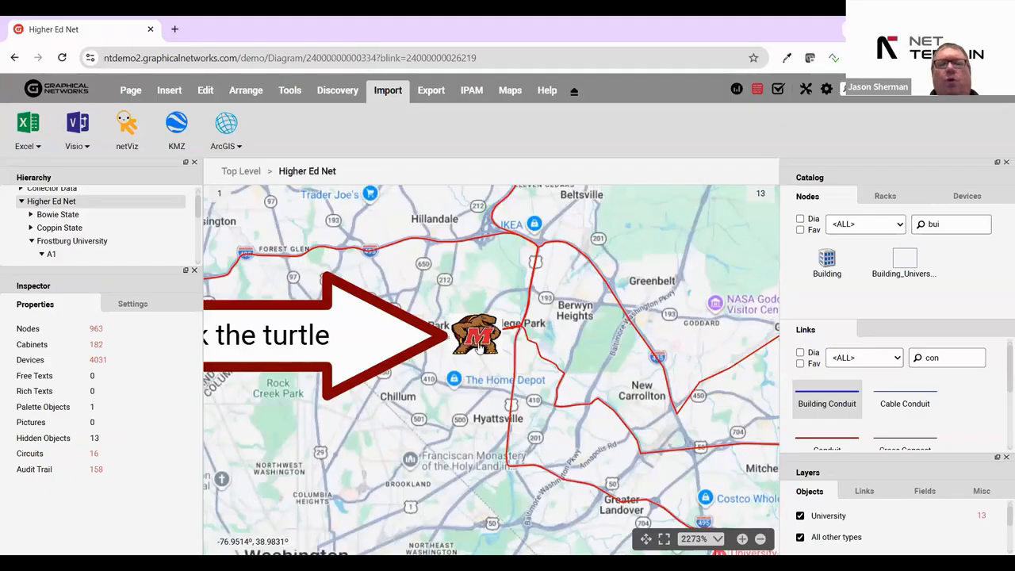
{"action": "double_click", "coordinate": [480, 347]}
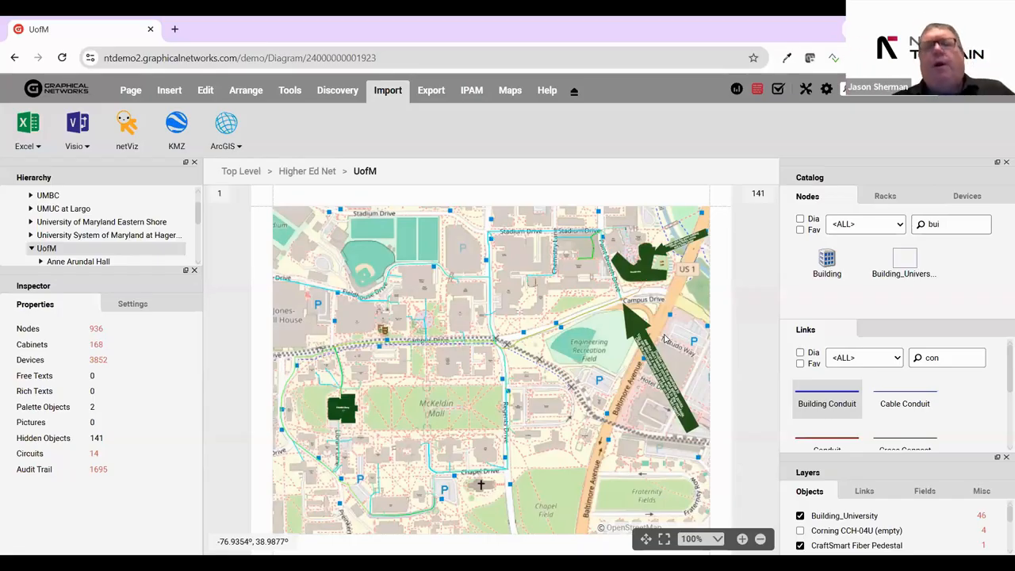
Examine the buildings, conduits and manhole around Brendan Iribe and Campus Drive on the UofM map.
{"action": "scroll", "coordinate": [676, 273], "scroll_direction": "up", "scroll_amount": 5}
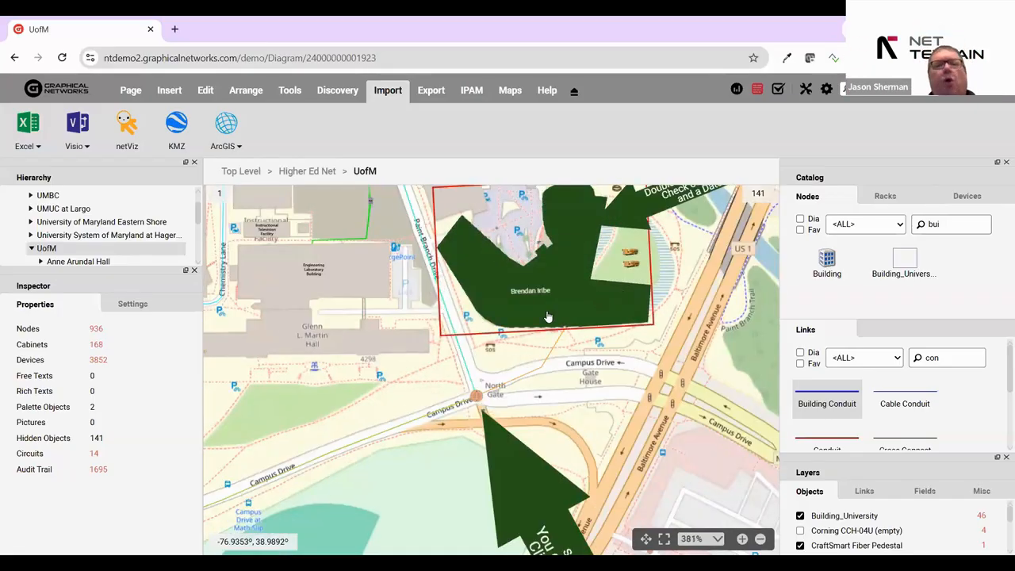
{"action": "left_click", "coordinate": [547, 317]}
{"action": "left_click", "coordinate": [362, 305]}
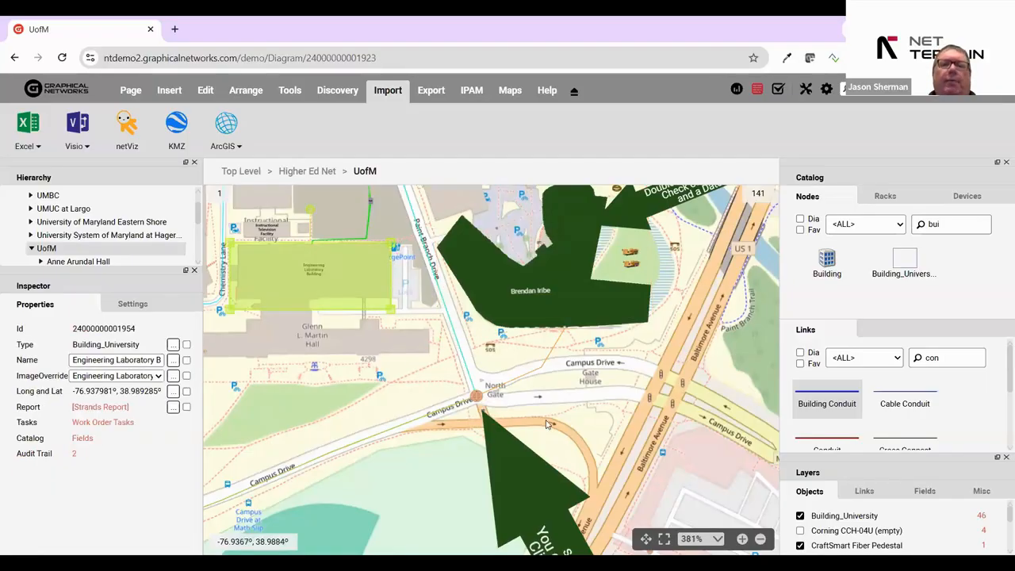
{"action": "scroll", "coordinate": [546, 424], "scroll_direction": "down", "scroll_amount": 2}
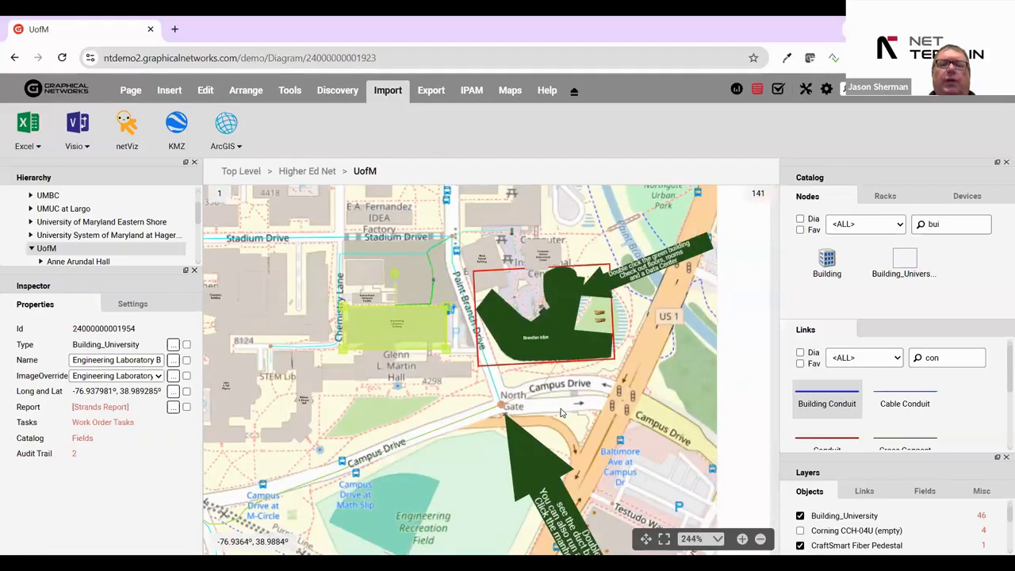
{"action": "scroll", "coordinate": [561, 413], "scroll_direction": "up", "scroll_amount": 3}
{"action": "left_click", "coordinate": [422, 331]}
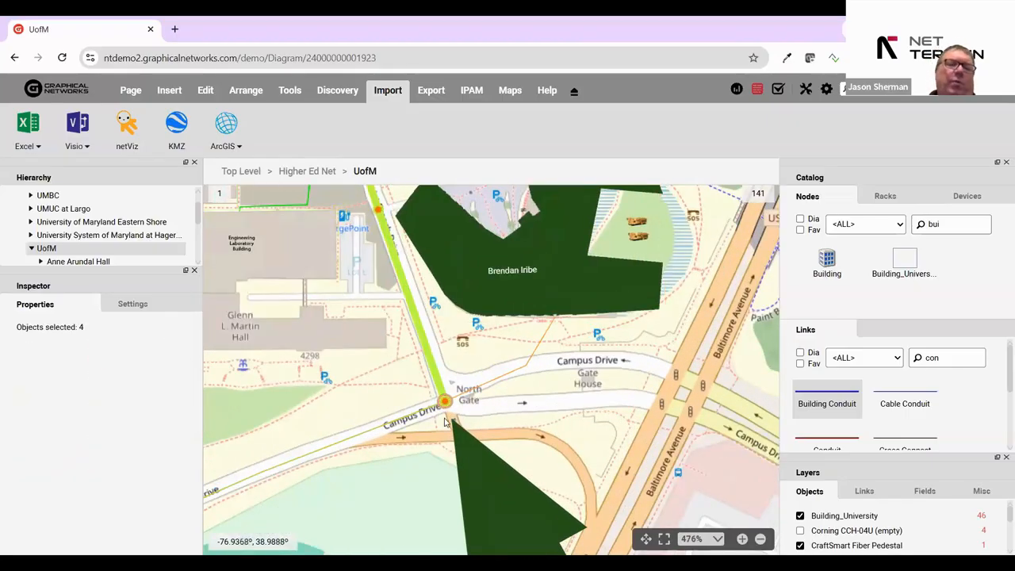
{"action": "scroll", "coordinate": [448, 419], "scroll_direction": "down", "scroll_amount": 2}
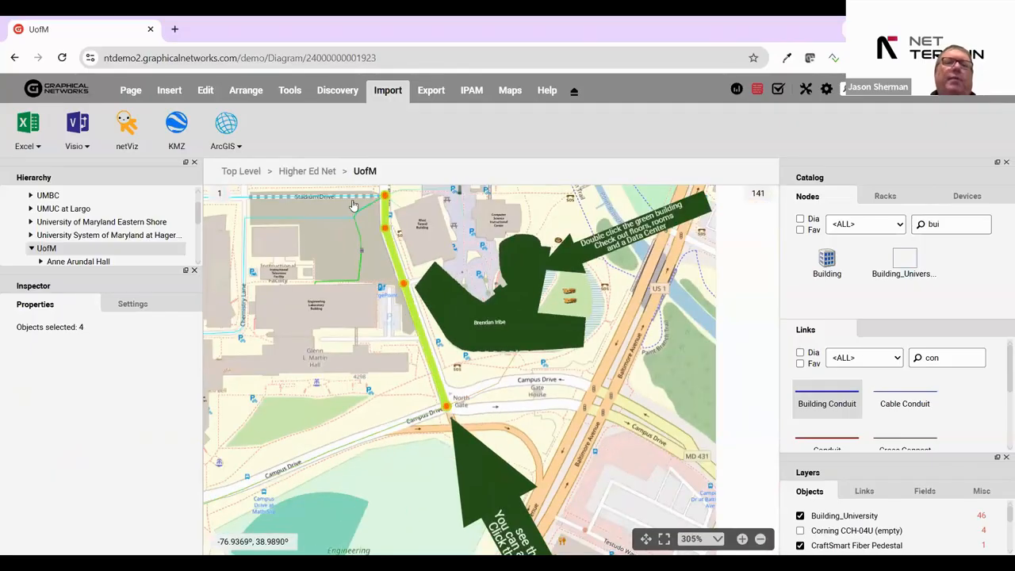
{"action": "scroll", "coordinate": [530, 400], "scroll_direction": "down", "scroll_amount": 1}
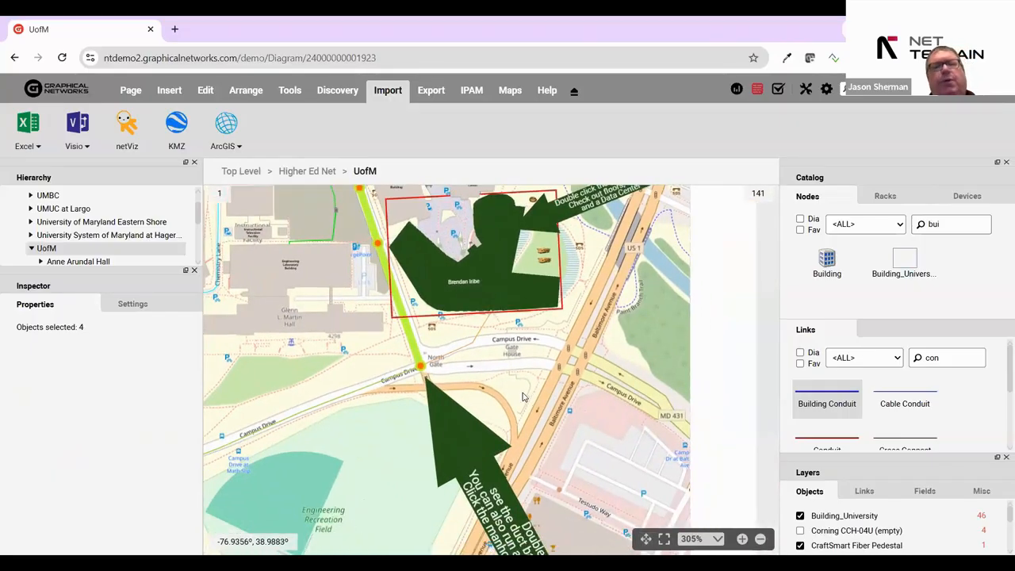
{"action": "scroll", "coordinate": [523, 393], "scroll_direction": "up", "scroll_amount": 3}
{"action": "left_click", "coordinate": [483, 386]}
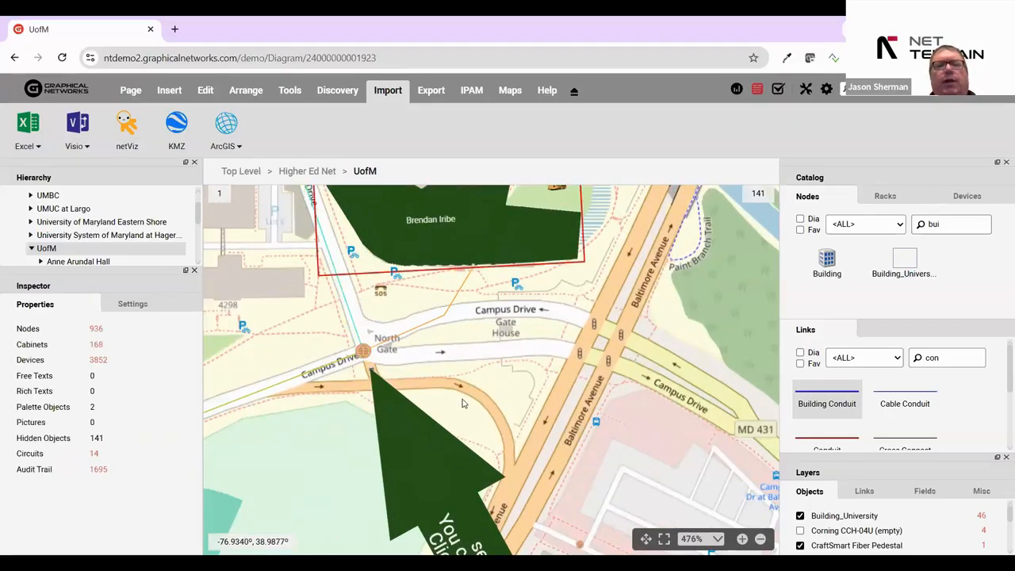
{"action": "scroll", "coordinate": [449, 381], "scroll_direction": "down", "scroll_amount": 3}
{"action": "scroll", "coordinate": [449, 416], "scroll_direction": "up", "scroll_amount": 5}
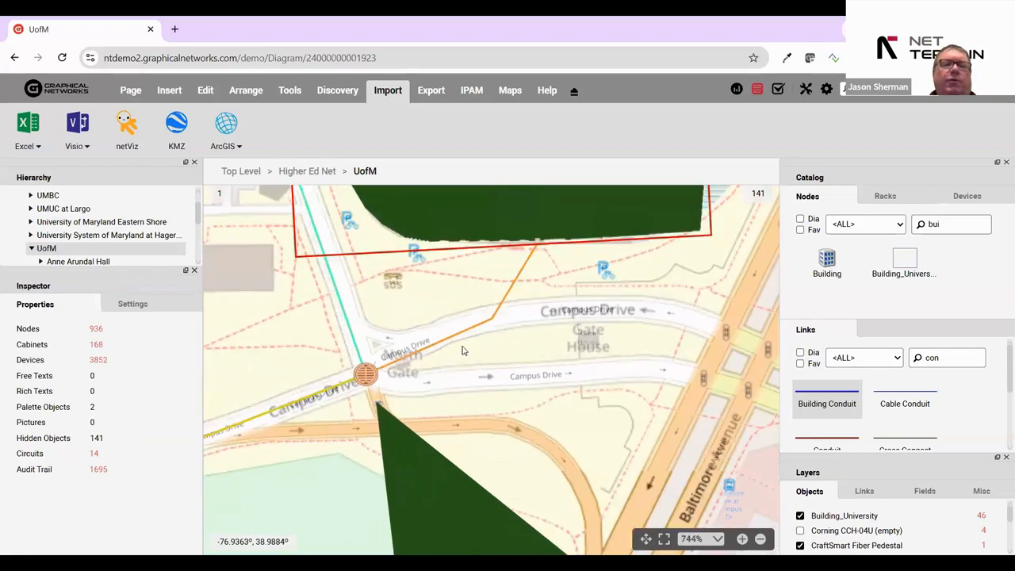
Review the links bundled in the conduit between MH C/PB and Brendan Iribe, then return to the campus map.
{"action": "left_click", "coordinate": [464, 332]}
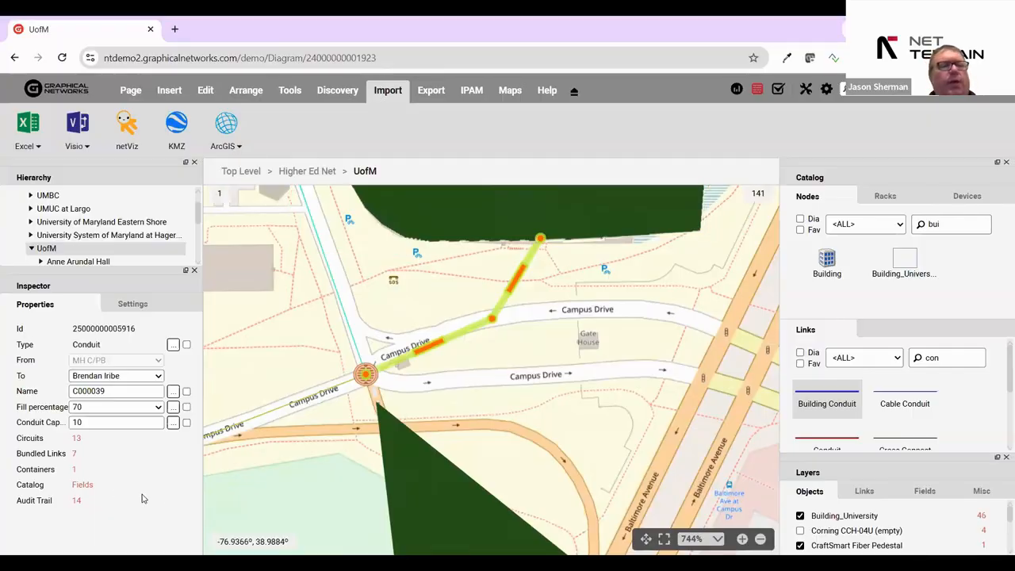
{"action": "left_click", "coordinate": [73, 453]}
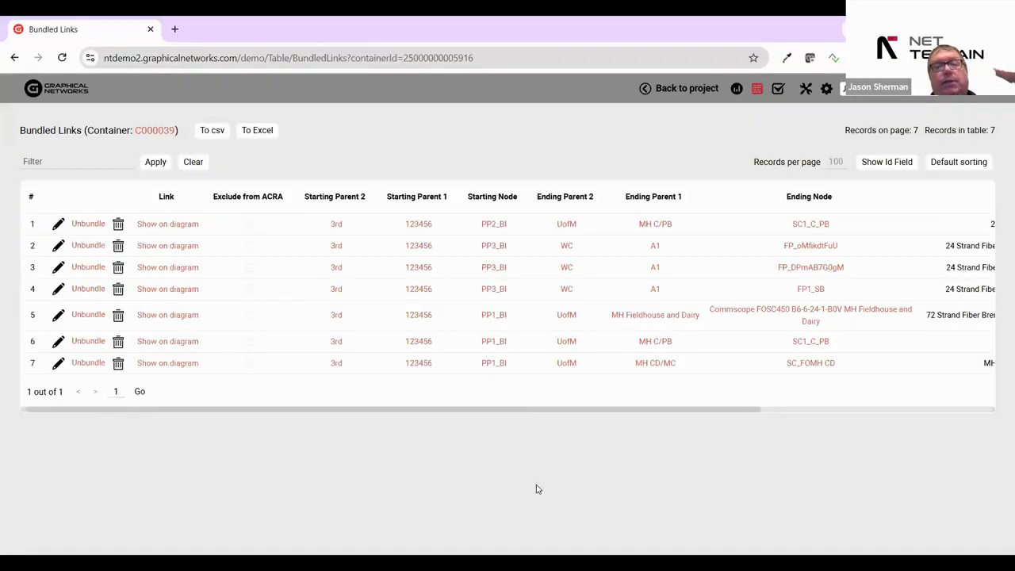
{"action": "left_click_drag", "start_coordinate": [529, 413], "coordinate": [819, 423]}
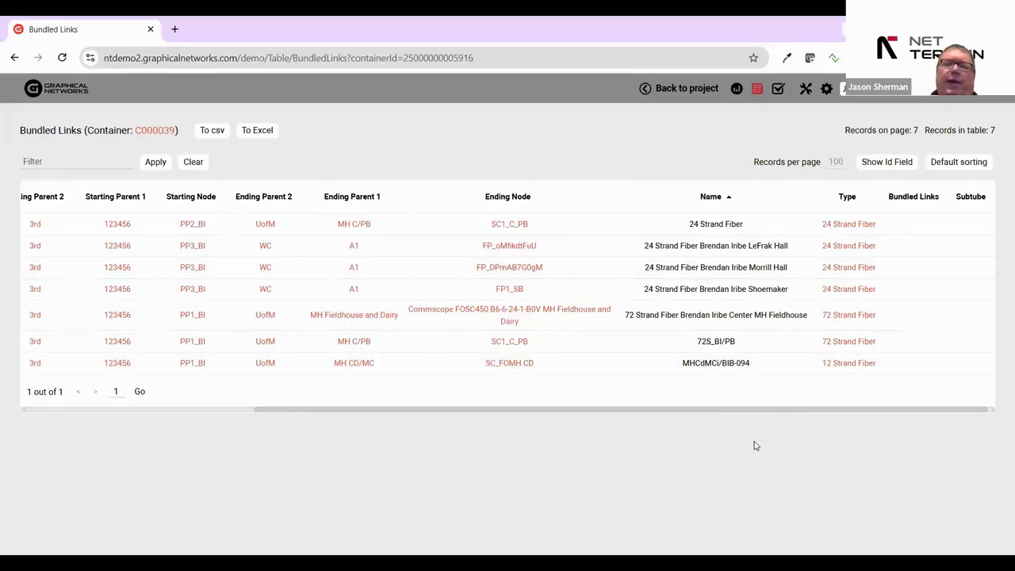
{"action": "left_click_drag", "start_coordinate": [716, 413], "coordinate": [444, 420]}
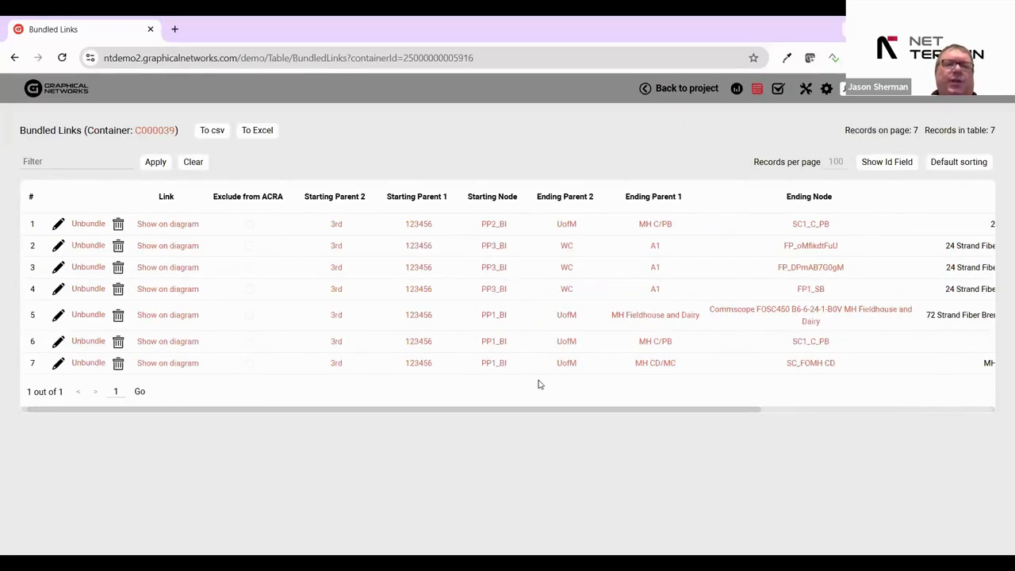
{"action": "left_click", "coordinate": [680, 88]}
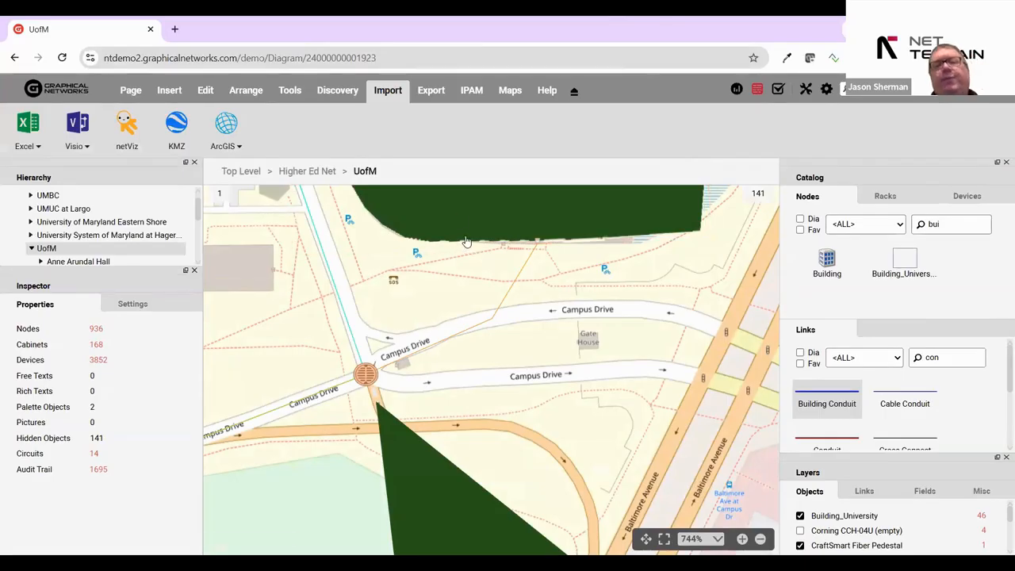
Open manhole MH C/PB and inspect its photo, splice closures and east duct bank.
{"action": "double_click", "coordinate": [378, 375]}
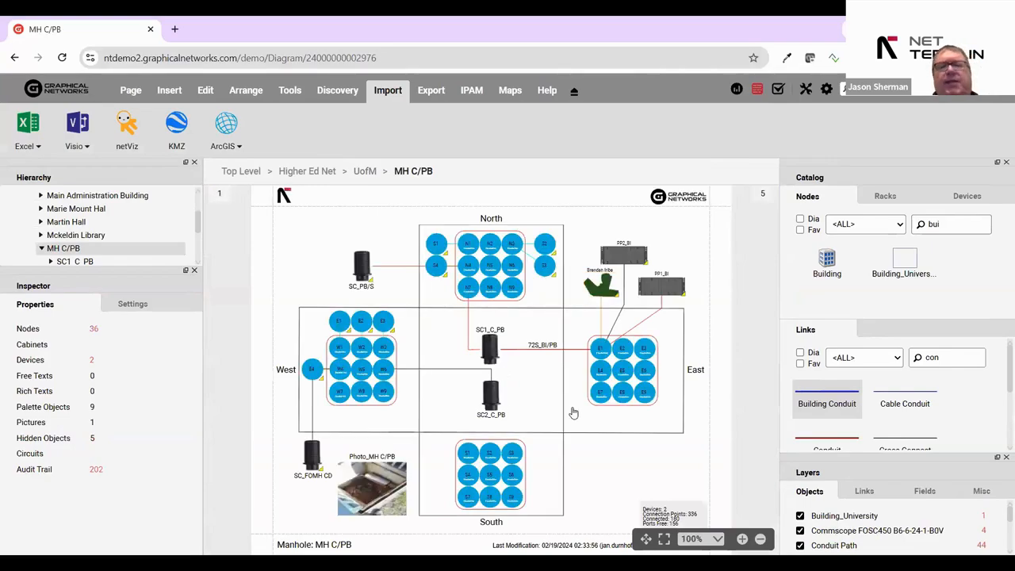
{"action": "scroll", "coordinate": [365, 520], "scroll_direction": "up", "scroll_amount": 7}
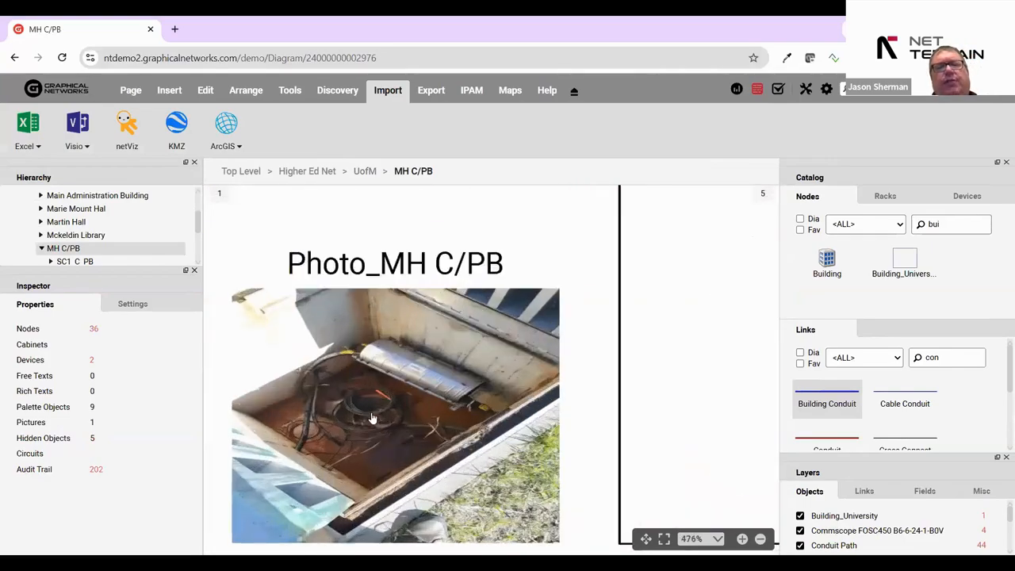
{"action": "scroll", "coordinate": [372, 411], "scroll_direction": "down", "scroll_amount": 8}
{"action": "scroll", "coordinate": [577, 335], "scroll_direction": "up", "scroll_amount": 4}
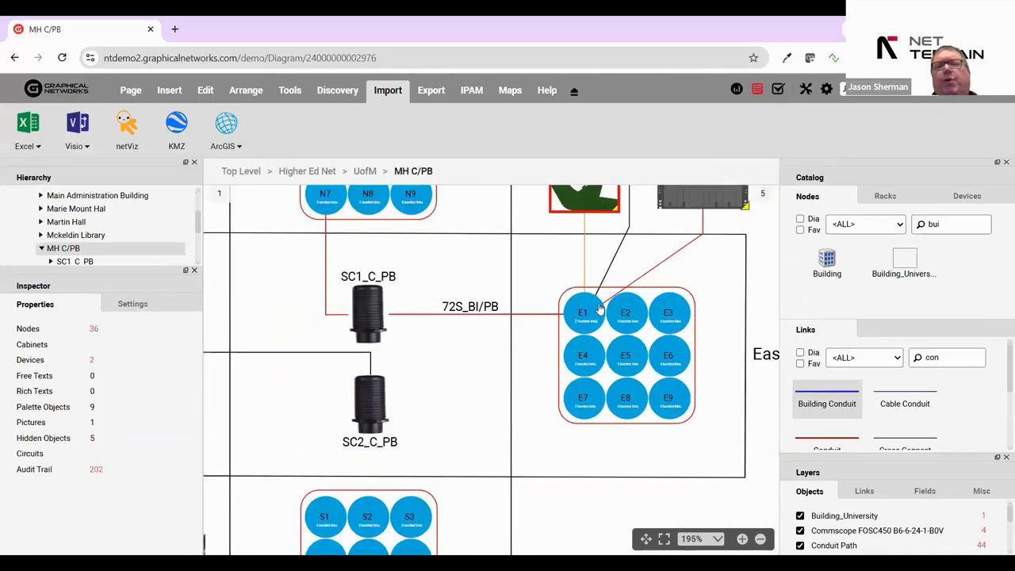
Inspect the conduit paths E1, E2 and E3 in the manhole's east duct bank.
{"action": "left_click", "coordinate": [601, 308]}
{"action": "left_click", "coordinate": [627, 310]}
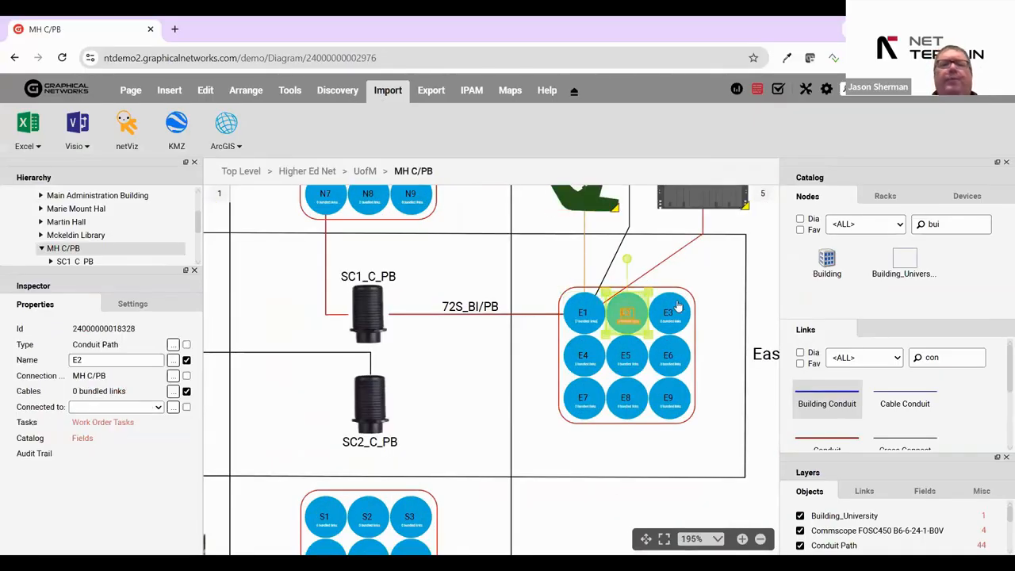
{"action": "left_click", "coordinate": [668, 313]}
{"action": "scroll", "coordinate": [662, 447], "scroll_direction": "down", "scroll_amount": 3}
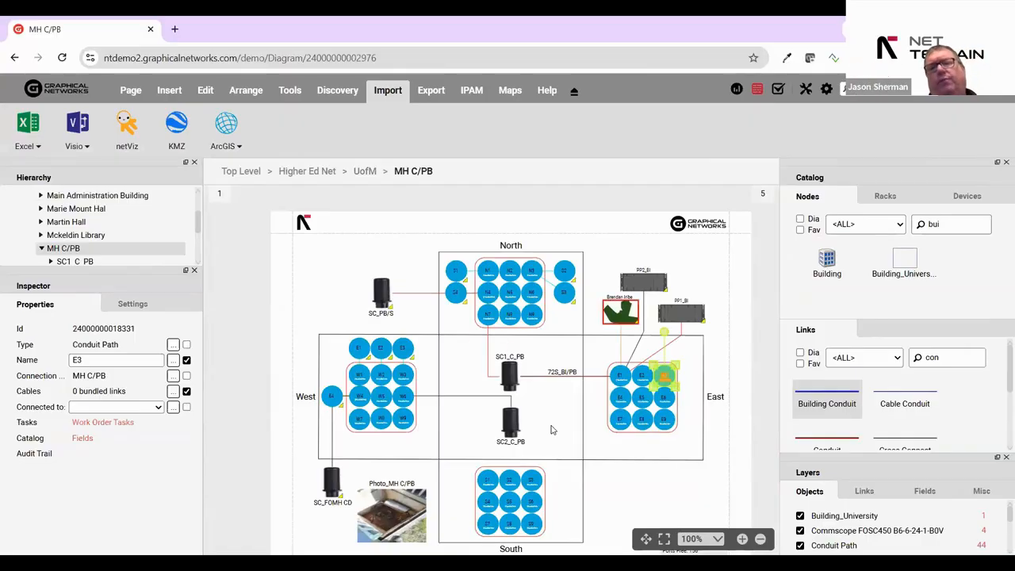
{"action": "scroll", "coordinate": [555, 412], "scroll_direction": "up", "scroll_amount": 3}
{"action": "scroll", "coordinate": [659, 365], "scroll_direction": "down", "scroll_amount": 2}
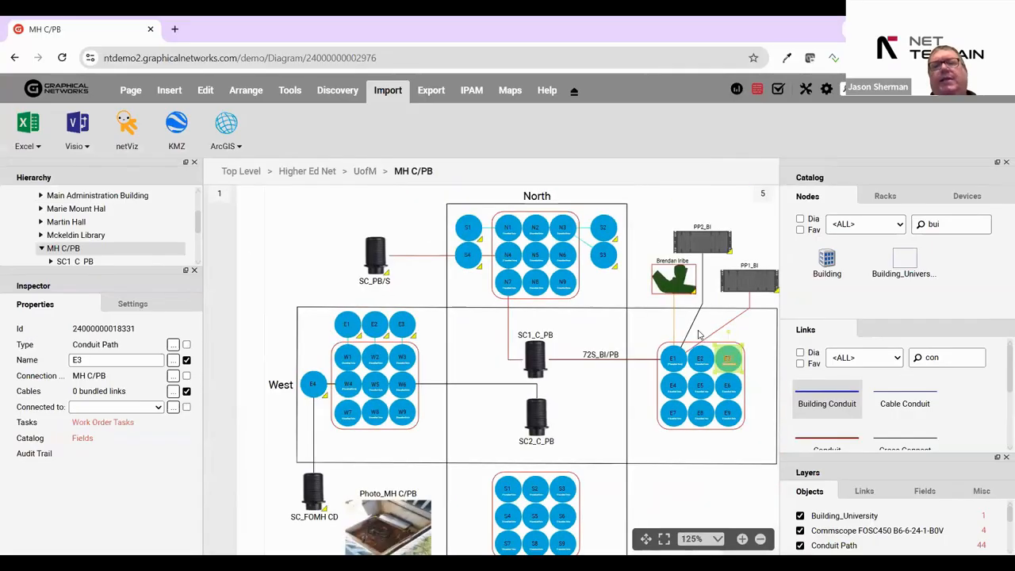
Inspect the conduit from E1 to Brendan Iribe and the fiber cables running through E1 to PP1_BI and PP2_BI.
{"action": "left_click", "coordinate": [673, 319]}
{"action": "left_click_drag", "start_coordinate": [627, 320], "coordinate": [481, 321]}
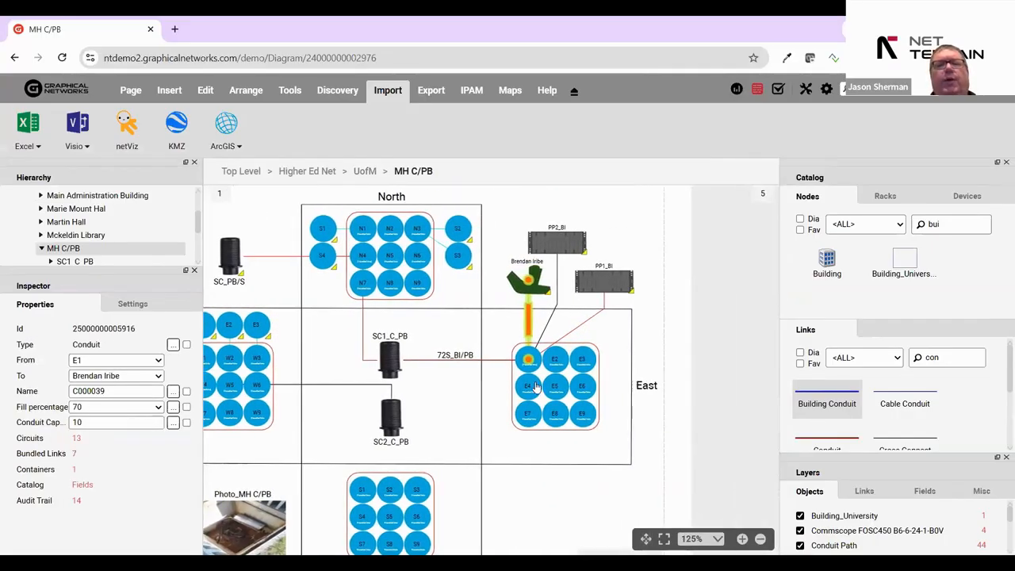
{"action": "left_click", "coordinate": [549, 322]}
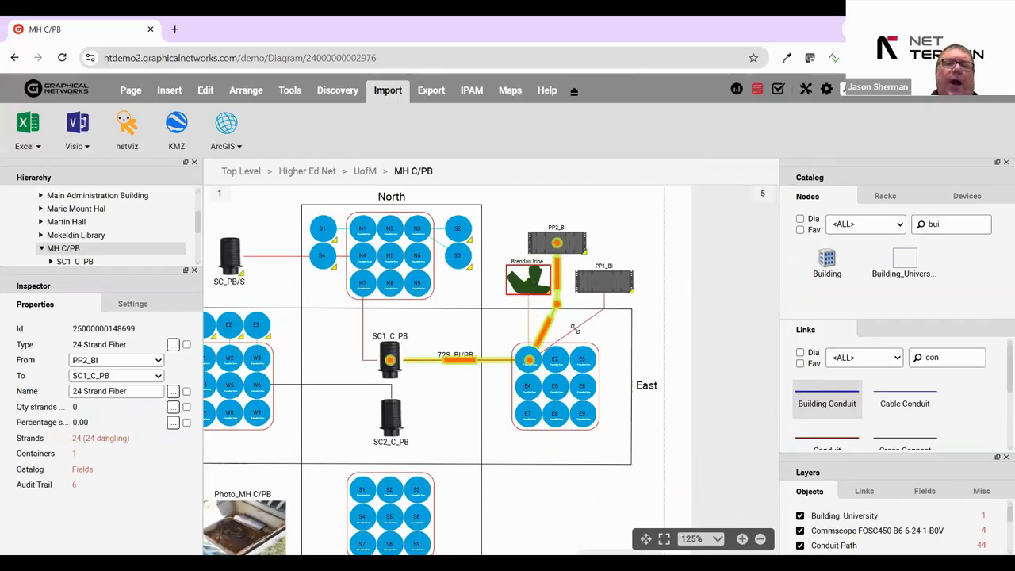
{"action": "left_click", "coordinate": [573, 329]}
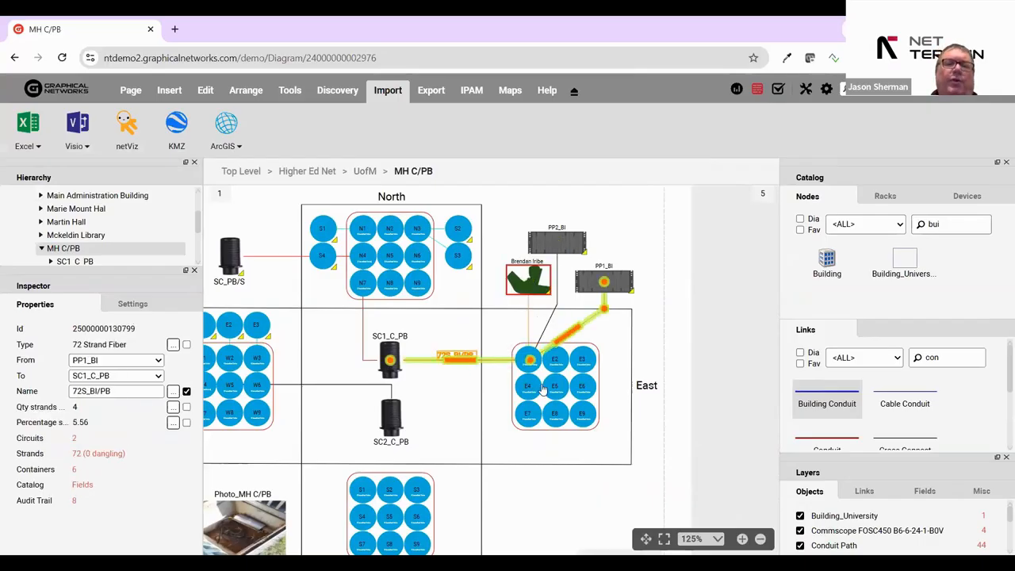
{"action": "left_click", "coordinate": [450, 390]}
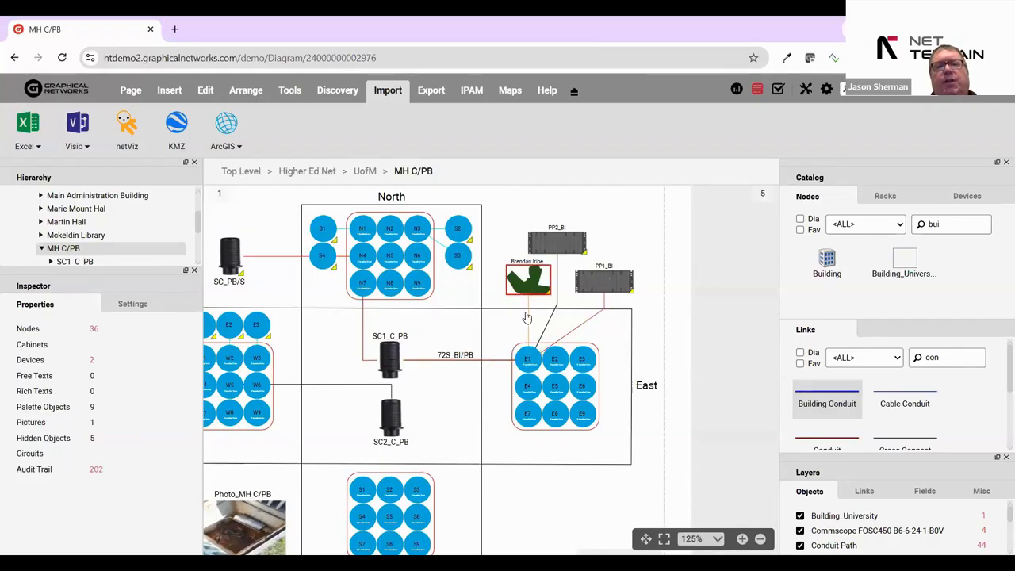
{"action": "left_click", "coordinate": [529, 319]}
{"action": "left_click", "coordinate": [531, 359]}
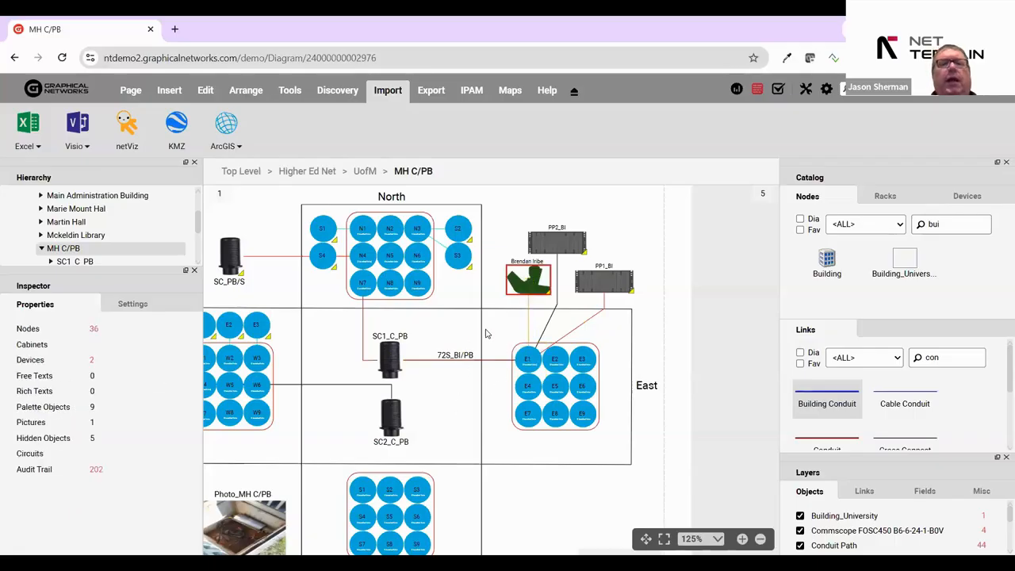
{"action": "left_click_drag", "start_coordinate": [485, 330], "coordinate": [463, 420]}
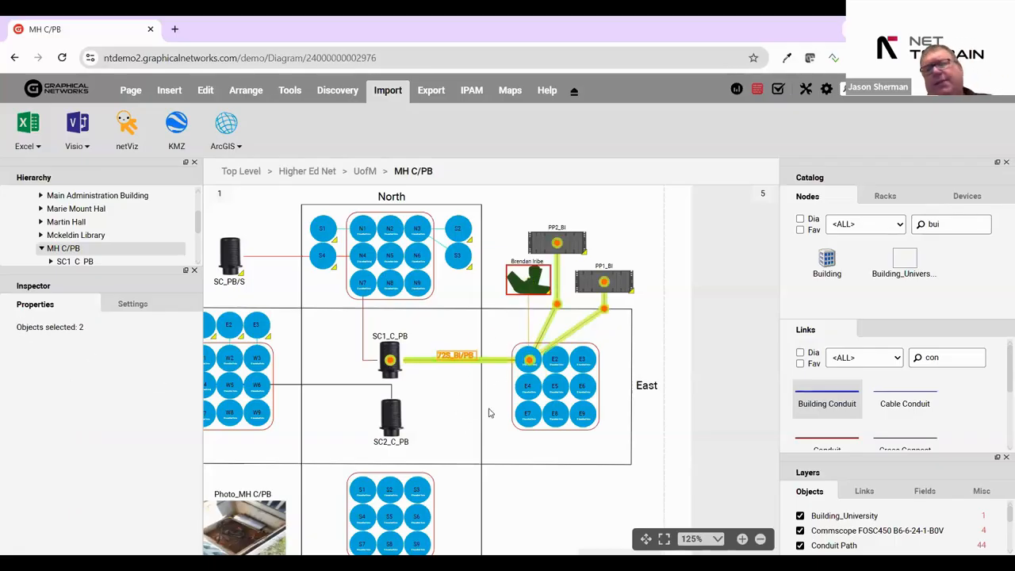
{"action": "left_click", "coordinate": [526, 334]}
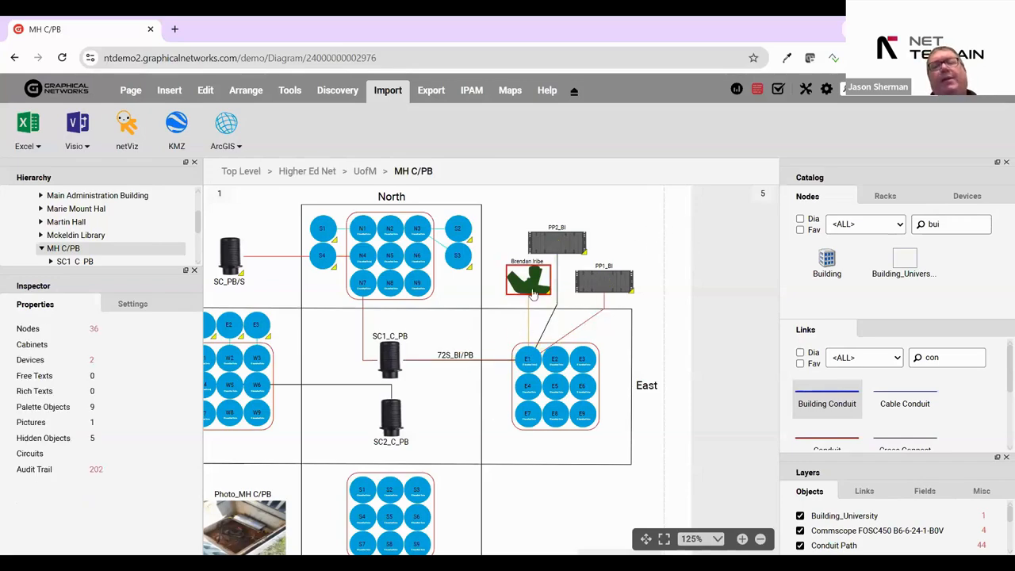
Follow the Brendan Iribe reference back to the UofM map, then open the building and its 3rd floor.
{"action": "double_click", "coordinate": [534, 293]}
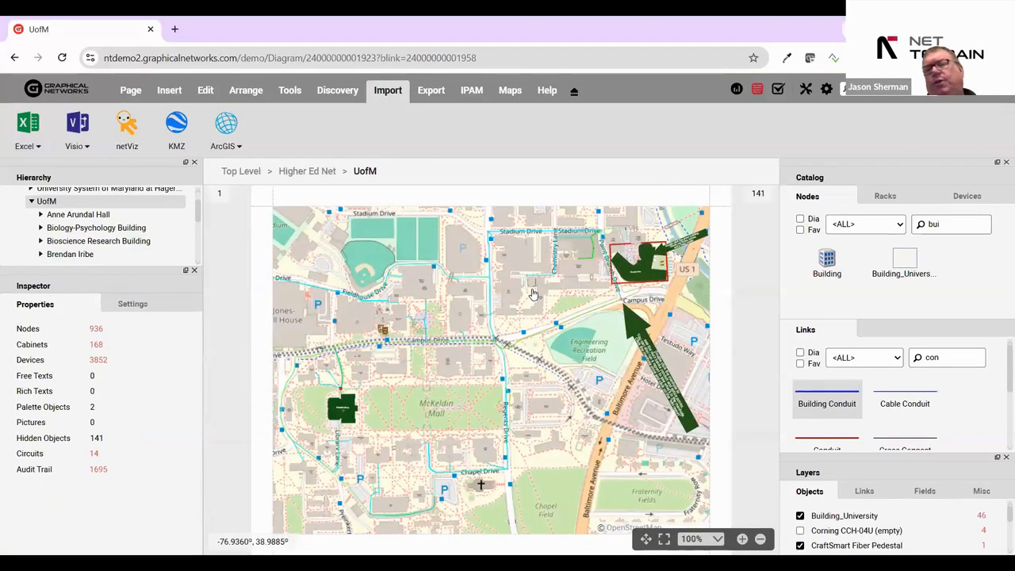
{"action": "left_click", "coordinate": [663, 268]}
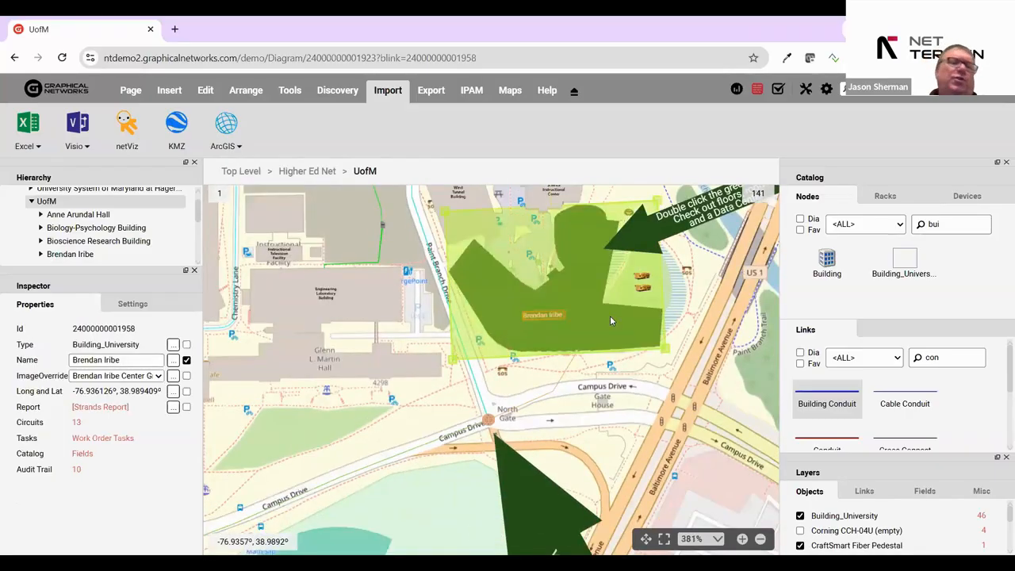
{"action": "double_click", "coordinate": [610, 318]}
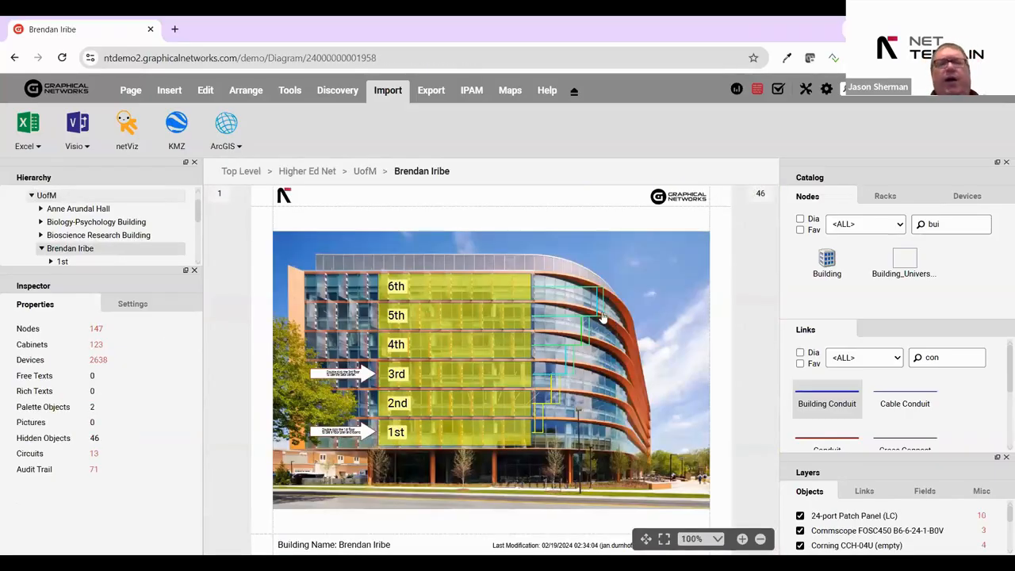
{"action": "left_click_drag", "start_coordinate": [481, 244], "coordinate": [460, 482]}
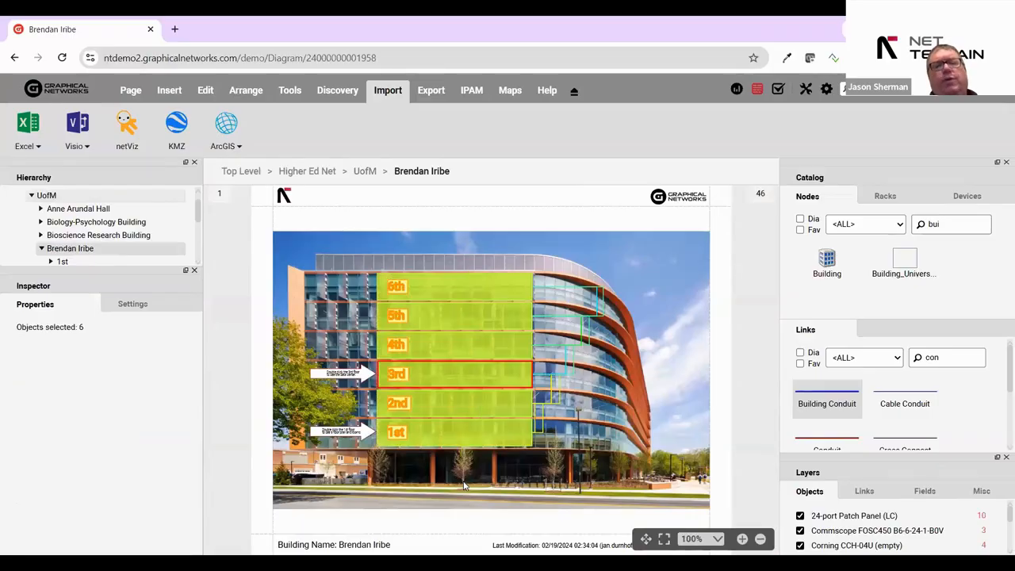
{"action": "left_click", "coordinate": [465, 486]}
{"action": "double_click", "coordinate": [447, 385]}
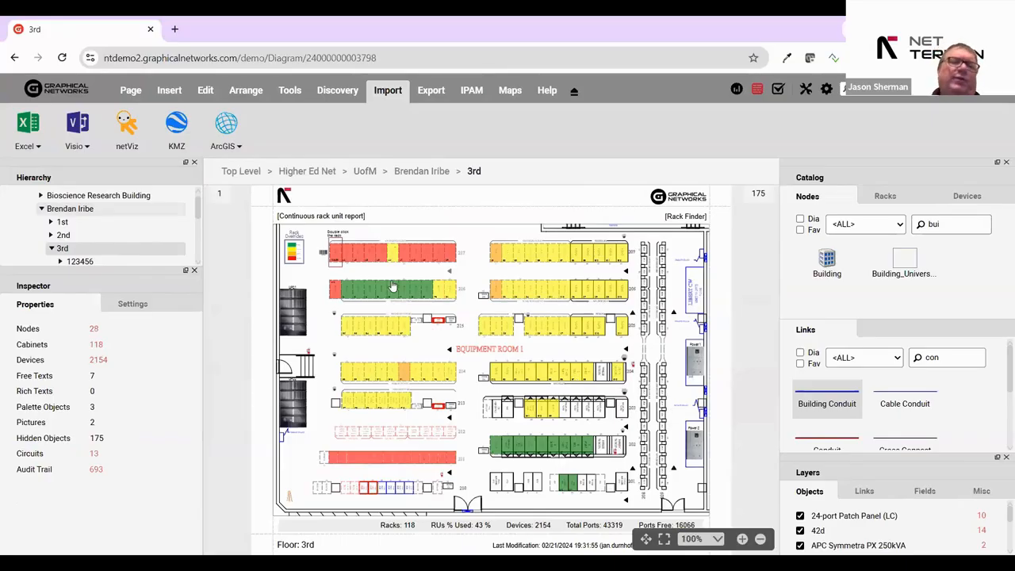
Select rack 123456 in row 217 and open its device list and InterRack cable report in separate browser tabs.
{"action": "scroll", "coordinate": [327, 250], "scroll_direction": "up", "scroll_amount": 5}
{"action": "left_click", "coordinate": [355, 279]}
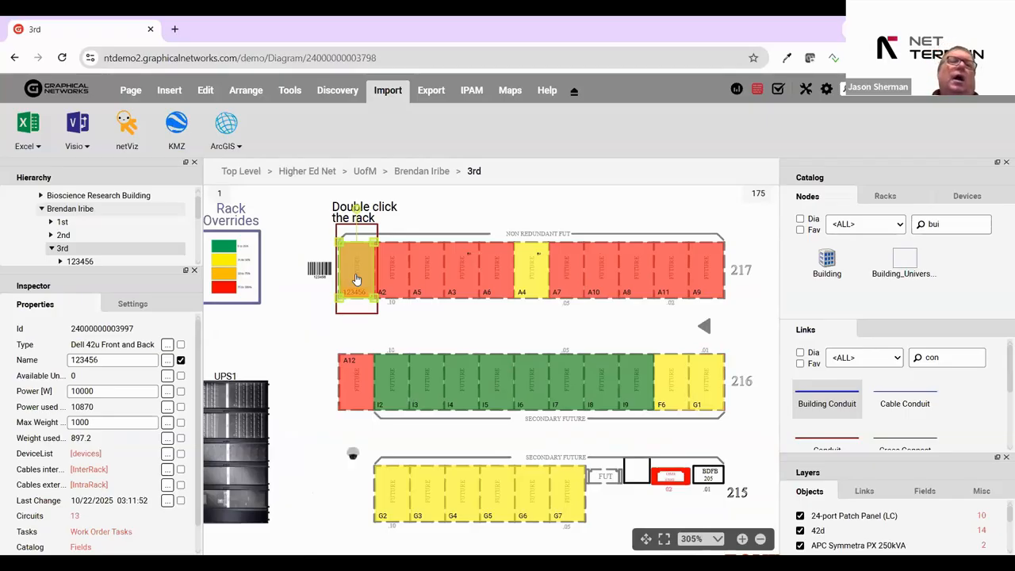
{"action": "middle_click", "coordinate": [87, 457]}
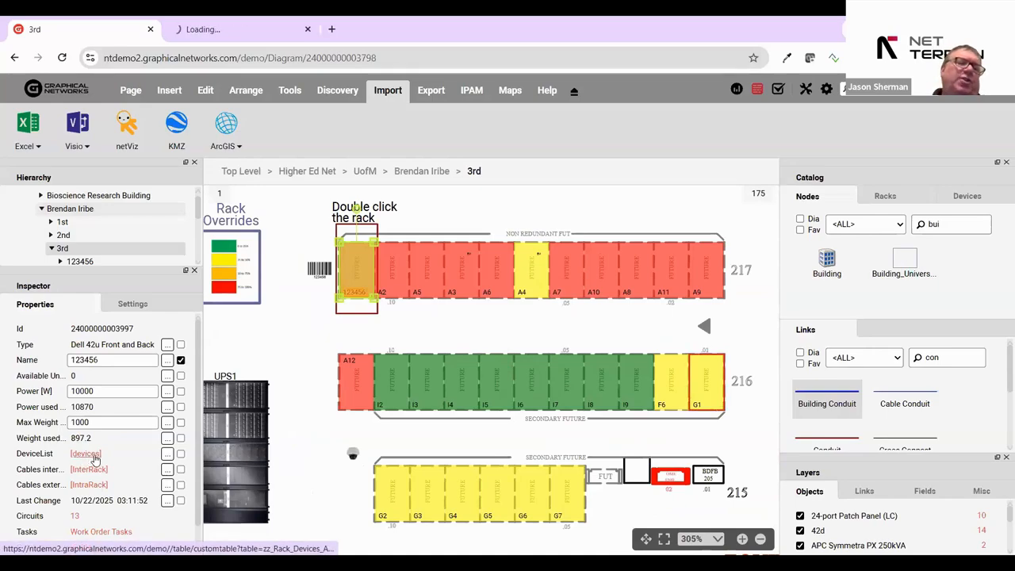
{"action": "middle_click", "coordinate": [95, 471]}
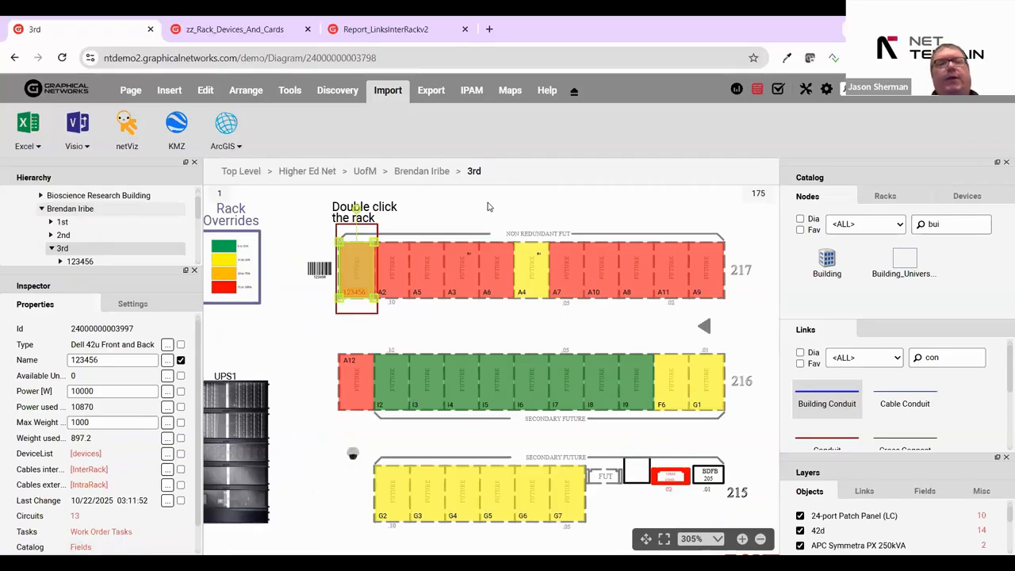
Open rack 123456 and inspect patch panel PP2_BI, then open power unit PDU1_BI.
{"action": "double_click", "coordinate": [356, 268]}
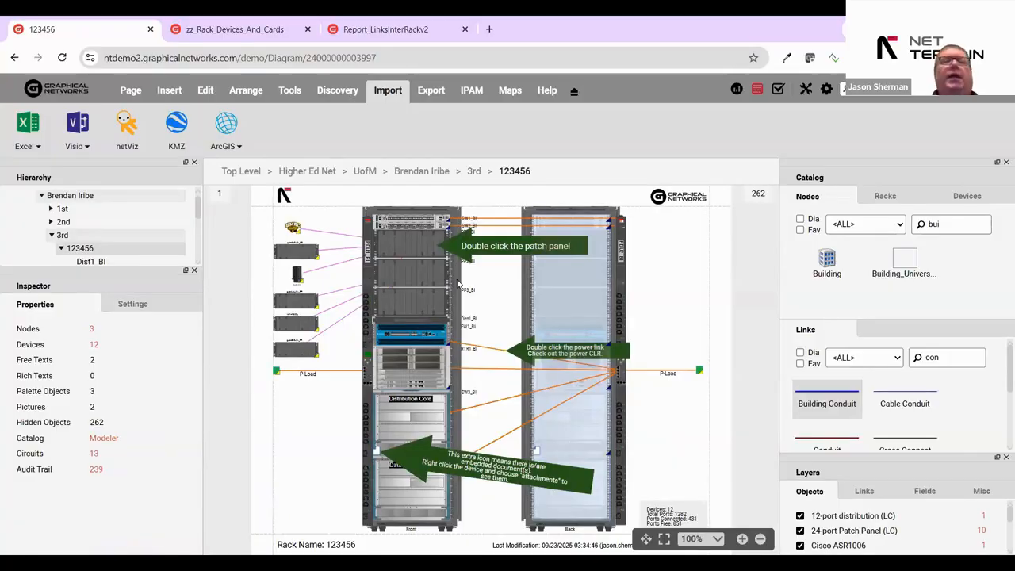
{"action": "left_click", "coordinate": [457, 274]}
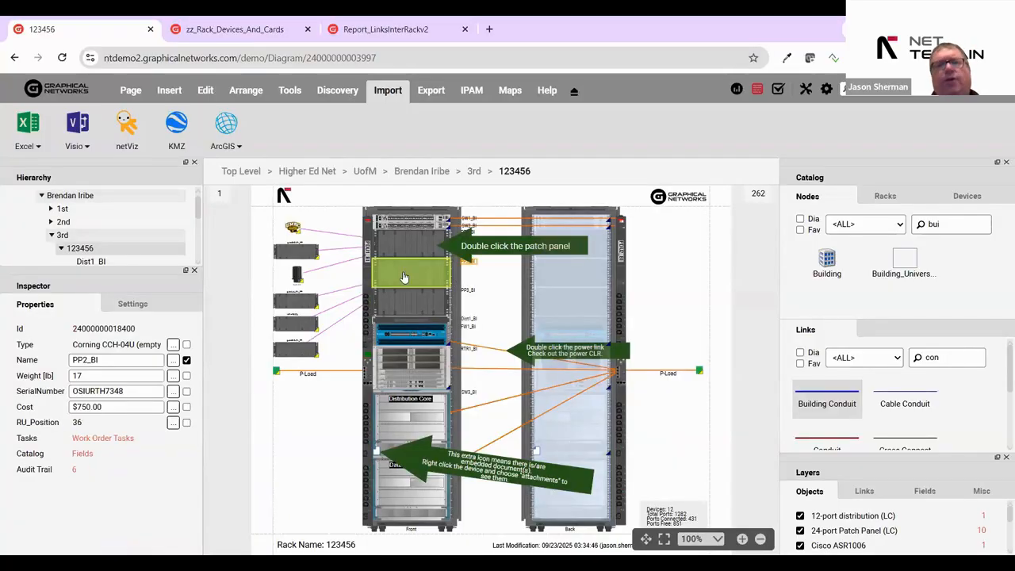
{"action": "left_click", "coordinate": [369, 309]}
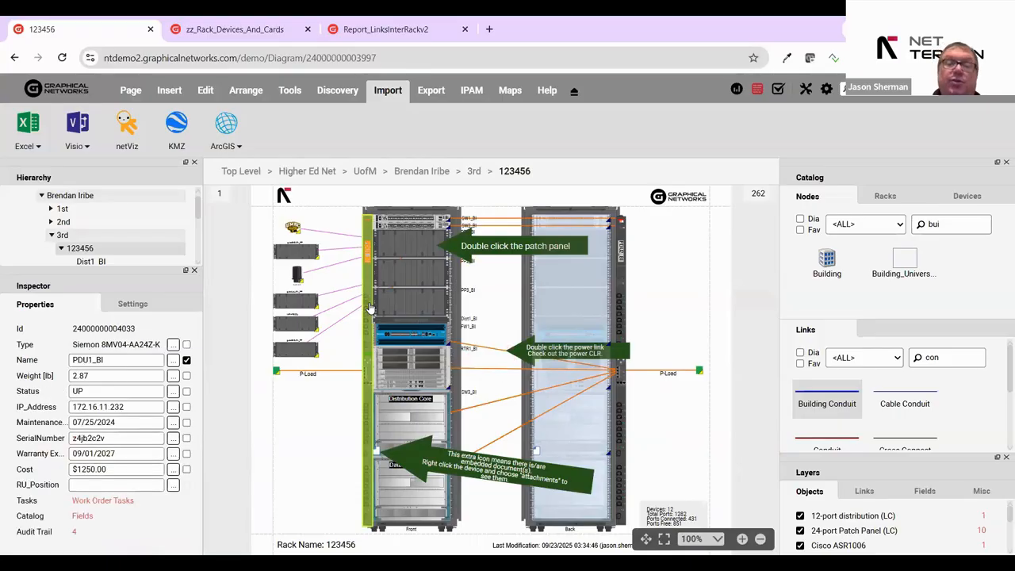
{"action": "double_click", "coordinate": [369, 309]}
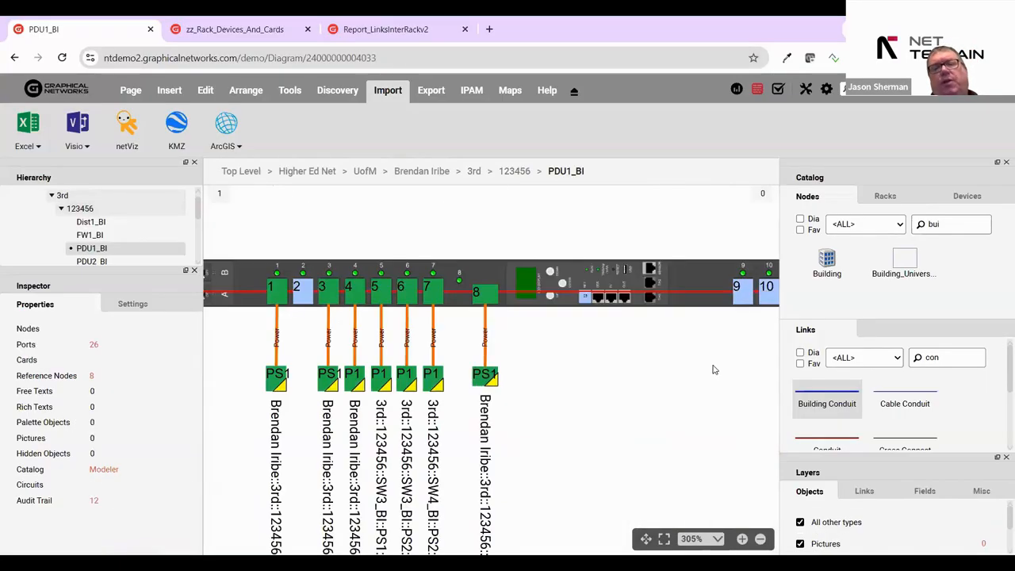
Examine PDU1_BI's power connections, follow one to switch SW2_BI, and return to rack 123456.
{"action": "scroll", "coordinate": [591, 433], "scroll_direction": "down", "scroll_amount": 5}
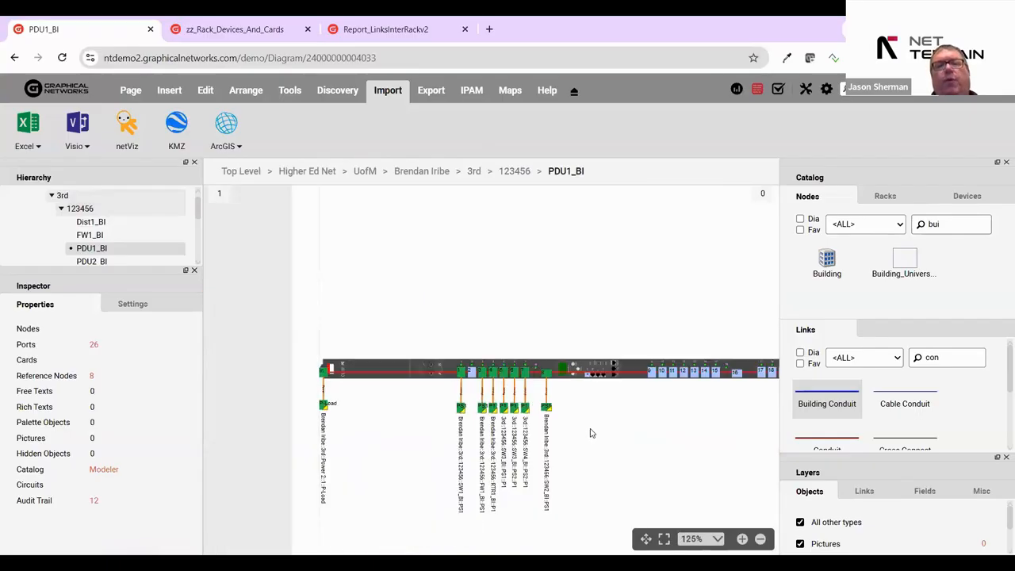
{"action": "scroll", "coordinate": [591, 433], "scroll_direction": "up", "scroll_amount": 7}
{"action": "double_click", "coordinate": [421, 361]}
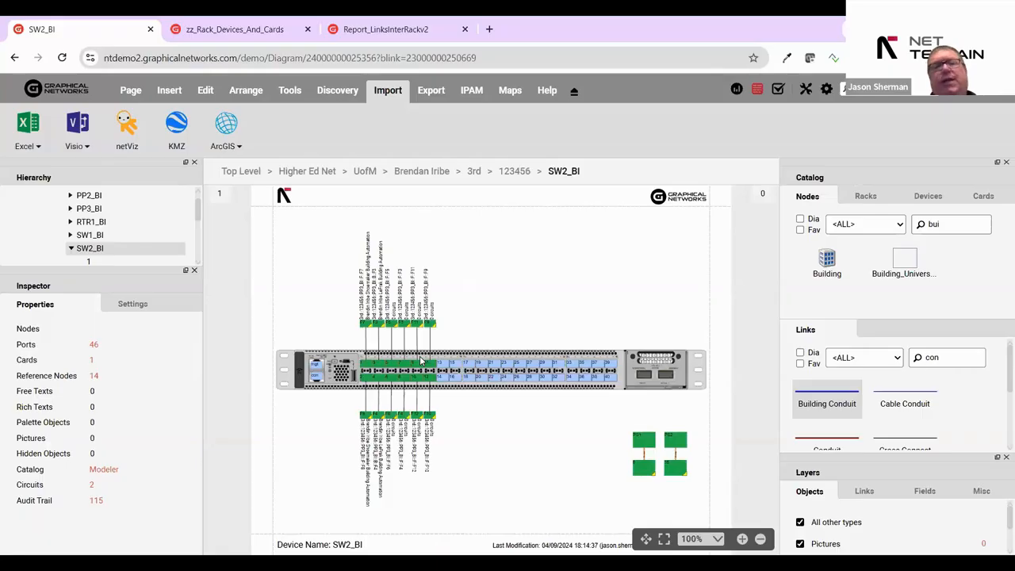
{"action": "left_click", "coordinate": [522, 176]}
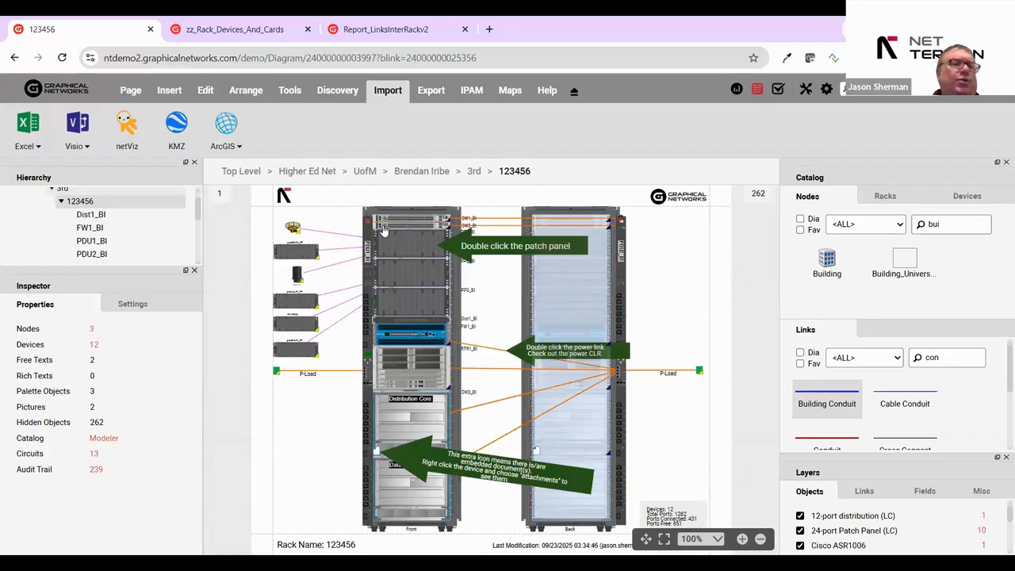
Open patch panel PP1_BI and display the CLR for one of its links.
{"action": "scroll", "coordinate": [382, 230], "scroll_direction": "up", "scroll_amount": 5}
{"action": "double_click", "coordinate": [395, 295]}
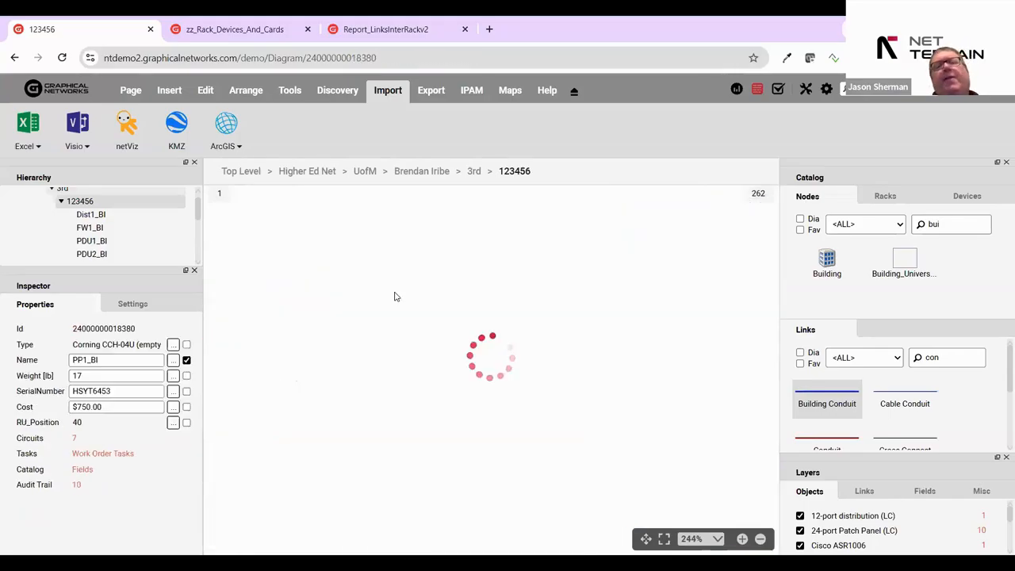
{"action": "double_click", "coordinate": [294, 269]}
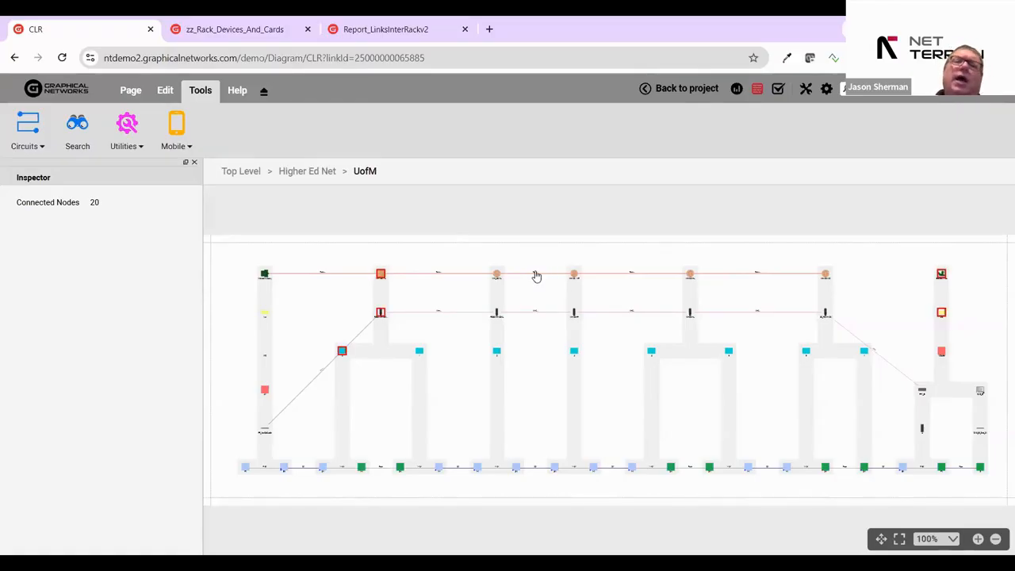
Show the full circuit list and open the block diagram of the circuit Brendan Iribe to Wind Tunnel.
{"action": "left_click", "coordinate": [32, 148]}
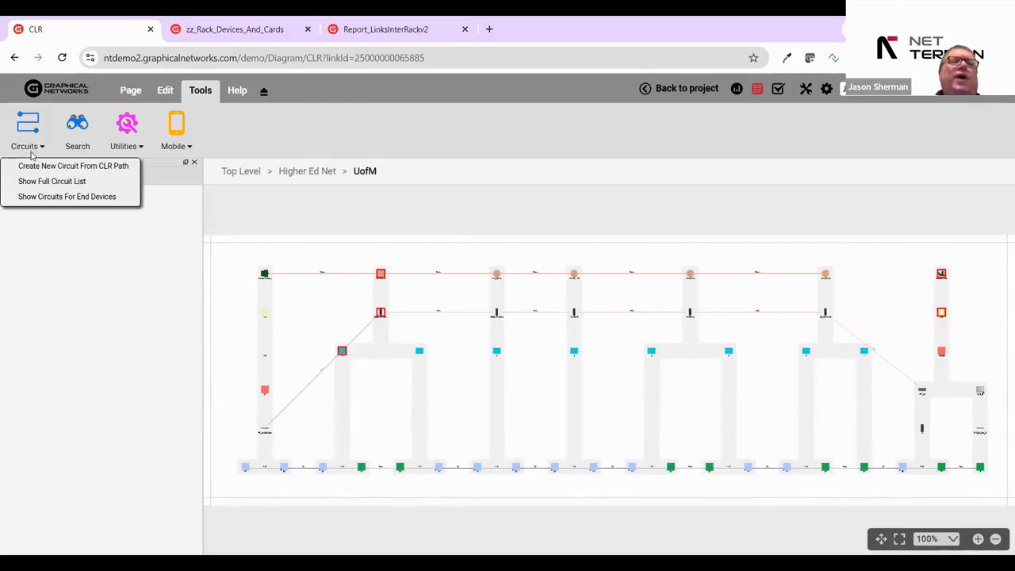
{"action": "left_click", "coordinate": [40, 181]}
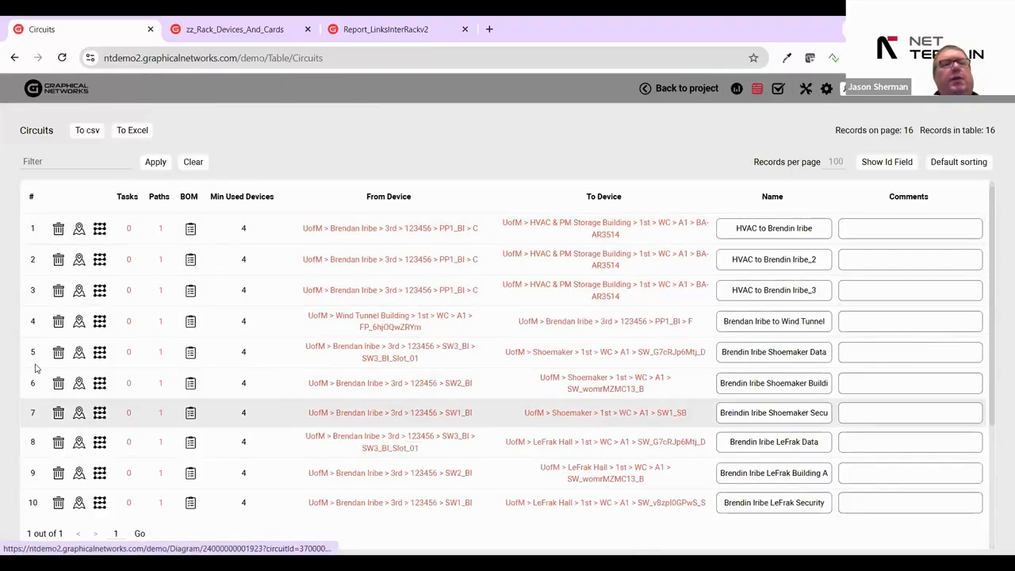
{"action": "left_click", "coordinate": [99, 323]}
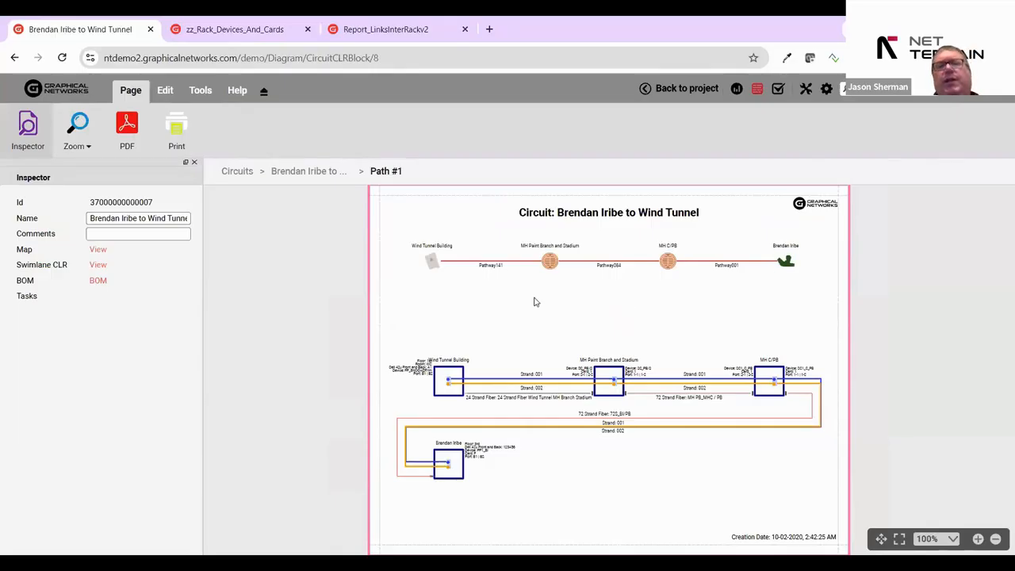
Examine the circuit's pathway and the fiber strands between Wind Tunnel Building and MH Paint Branch and Stadium.
{"action": "left_click_drag", "start_coordinate": [410, 296], "coordinate": [789, 253]}
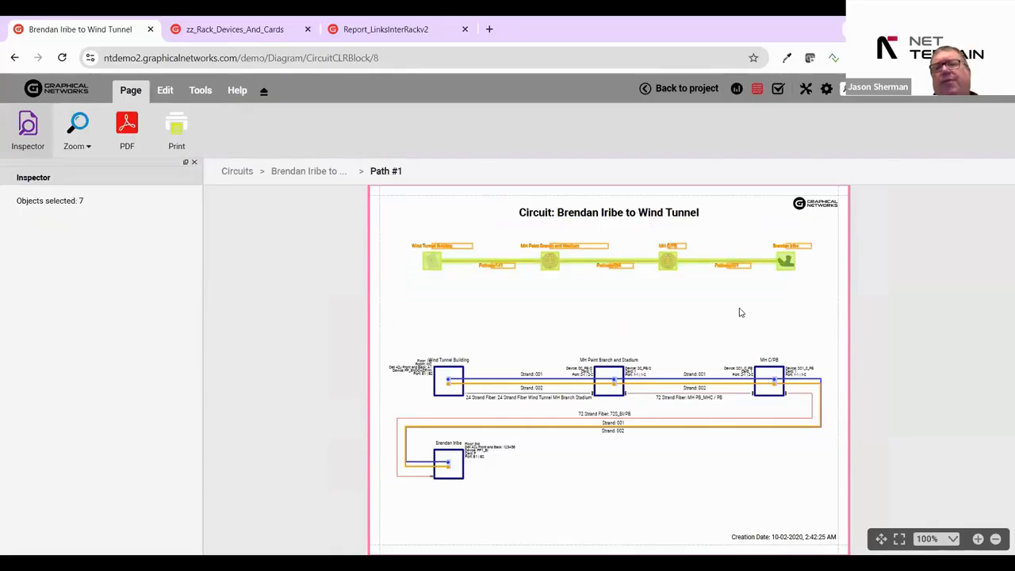
{"action": "left_click", "coordinate": [739, 313]}
{"action": "scroll", "coordinate": [453, 408], "scroll_direction": "up", "scroll_amount": 6}
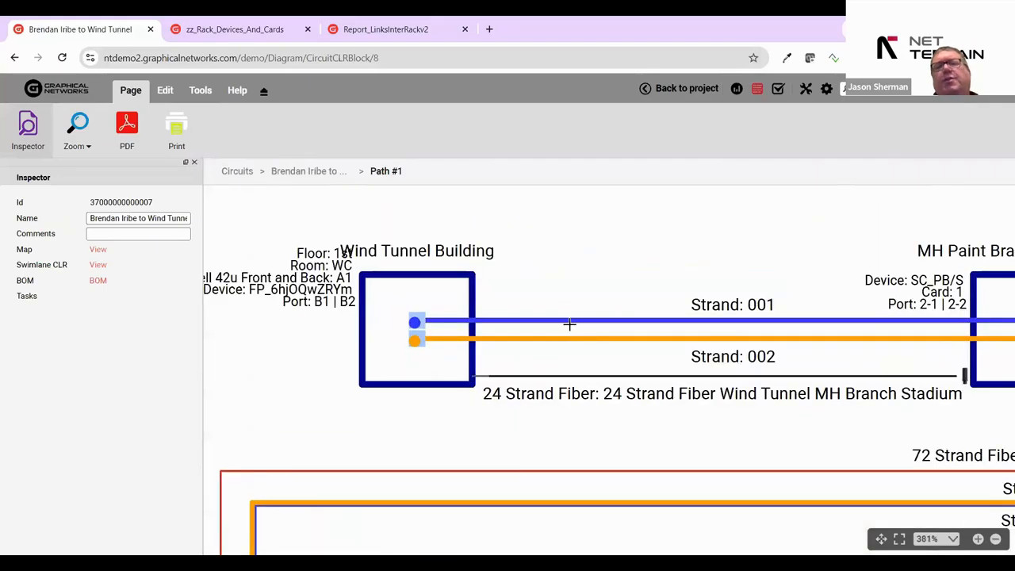
{"action": "left_click", "coordinate": [568, 324]}
{"action": "scroll", "coordinate": [556, 437], "scroll_direction": "down", "scroll_amount": 5}
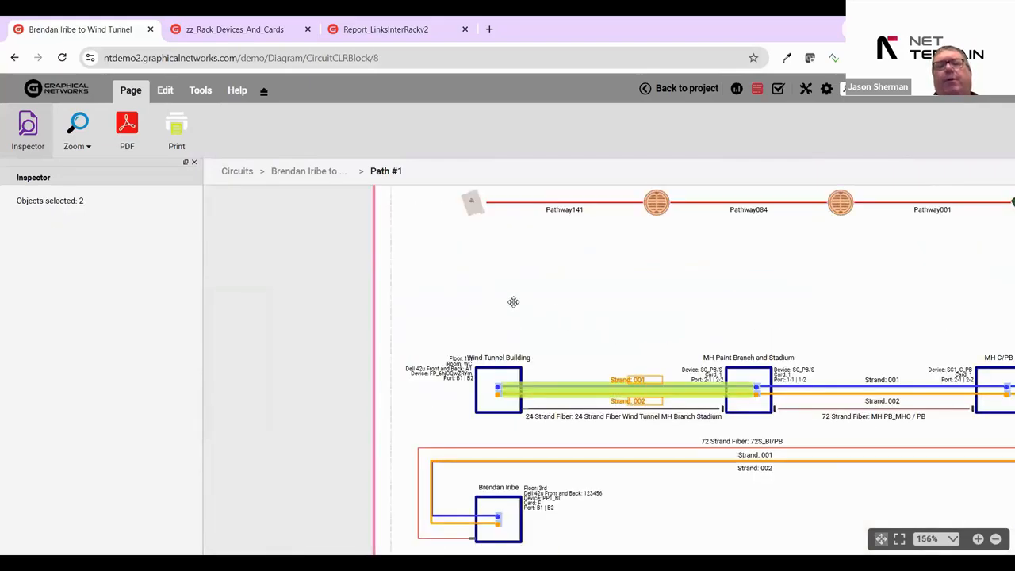
{"action": "scroll", "coordinate": [492, 317], "scroll_direction": "down", "scroll_amount": 2}
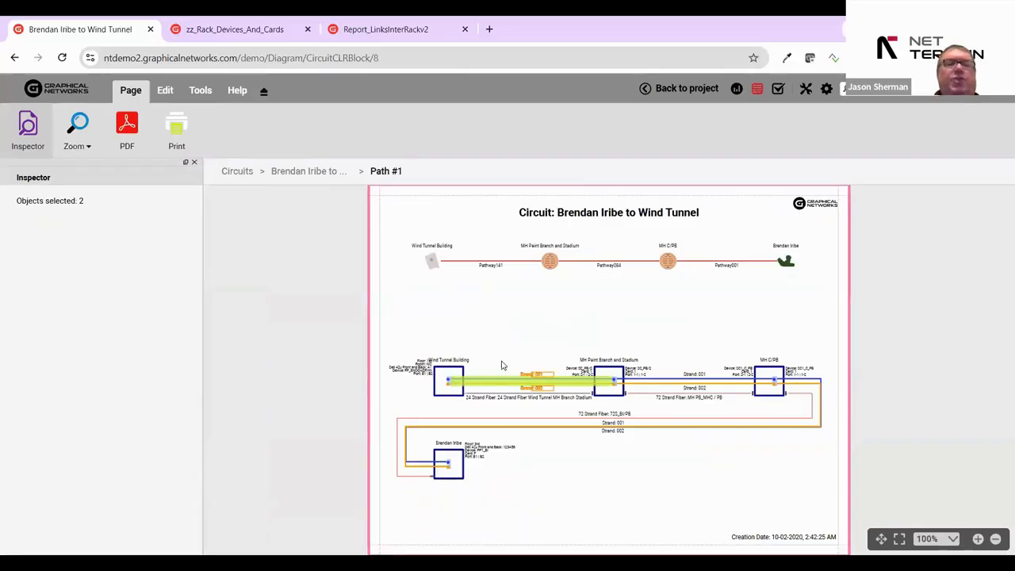
{"action": "left_click", "coordinate": [535, 326]}
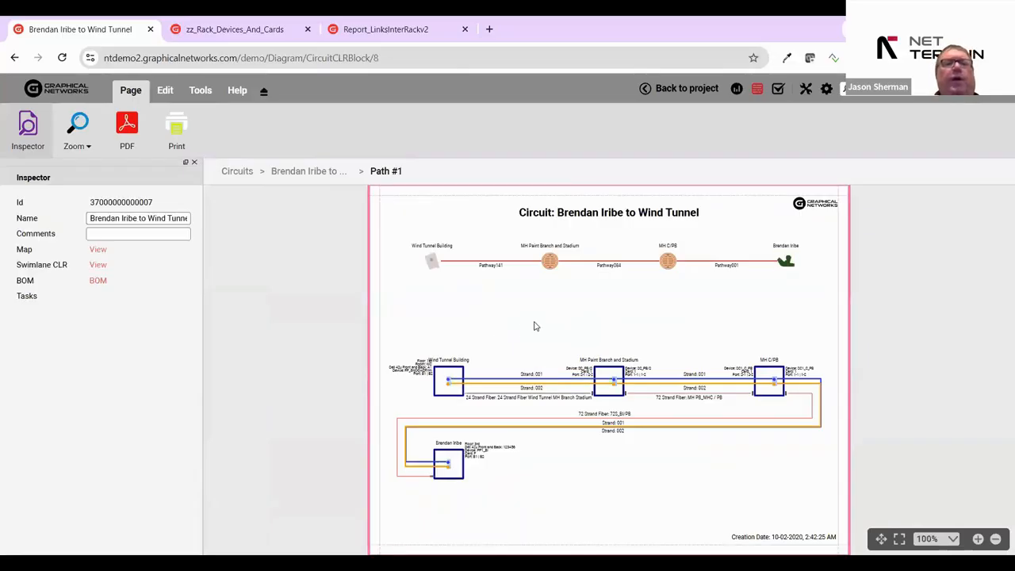
Show the circuit Brendan Iribe to Wind Tunnel on the UofM campus map, and return to its block diagram.
{"action": "left_click", "coordinate": [99, 250]}
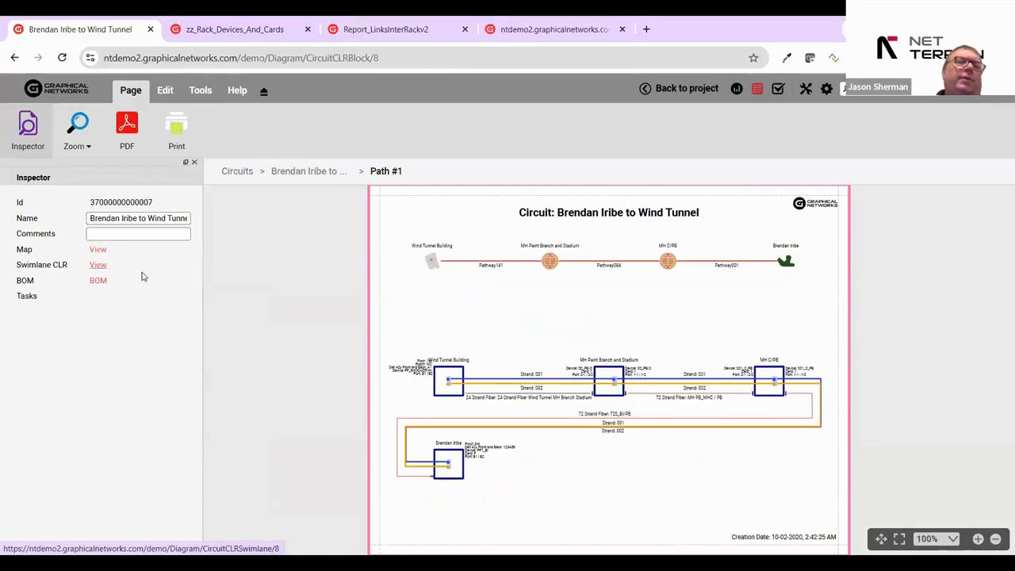
{"action": "left_click", "coordinate": [553, 29]}
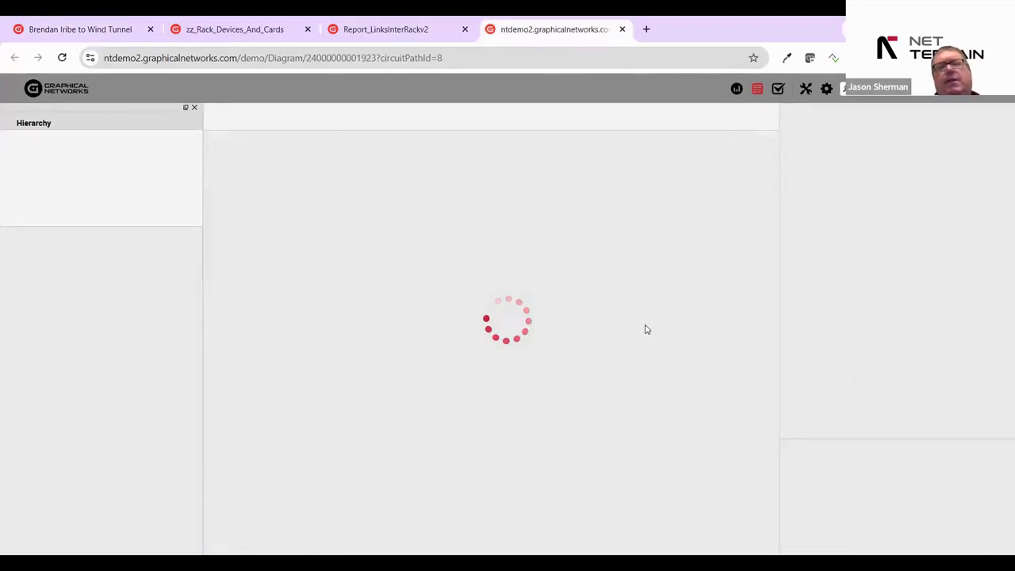
{"action": "scroll", "coordinate": [662, 397], "scroll_direction": "down", "scroll_amount": 1}
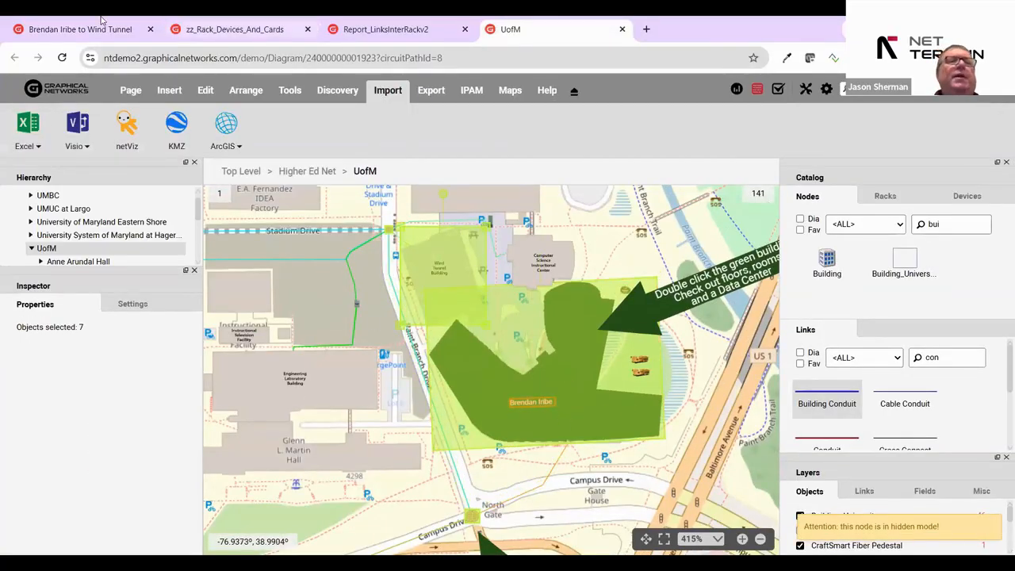
{"action": "left_click", "coordinate": [77, 35]}
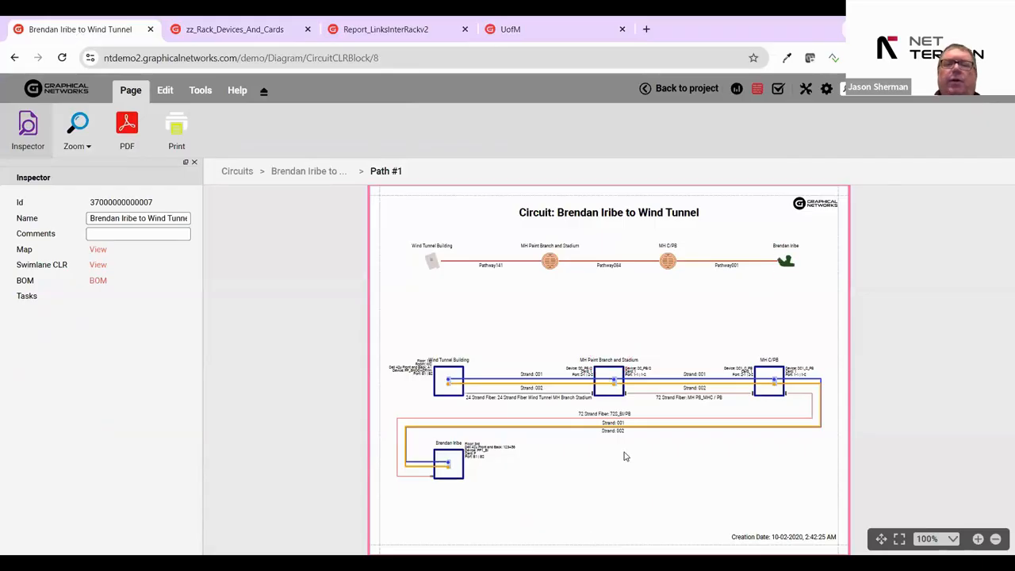
{"action": "scroll", "coordinate": [627, 456], "scroll_direction": "up", "scroll_amount": 3}
{"action": "scroll", "coordinate": [627, 456], "scroll_direction": "down", "scroll_amount": 2}
{"action": "scroll", "coordinate": [622, 382], "scroll_direction": "down", "scroll_amount": 1}
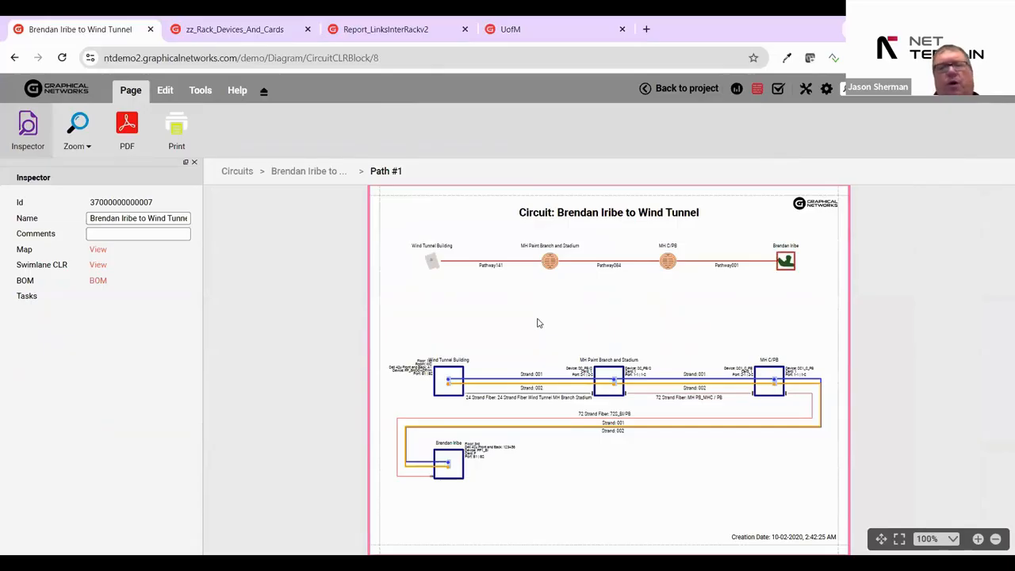
Return to the project and show the McKeldin Mall area of the UofM campus map.
{"action": "left_click", "coordinate": [661, 88]}
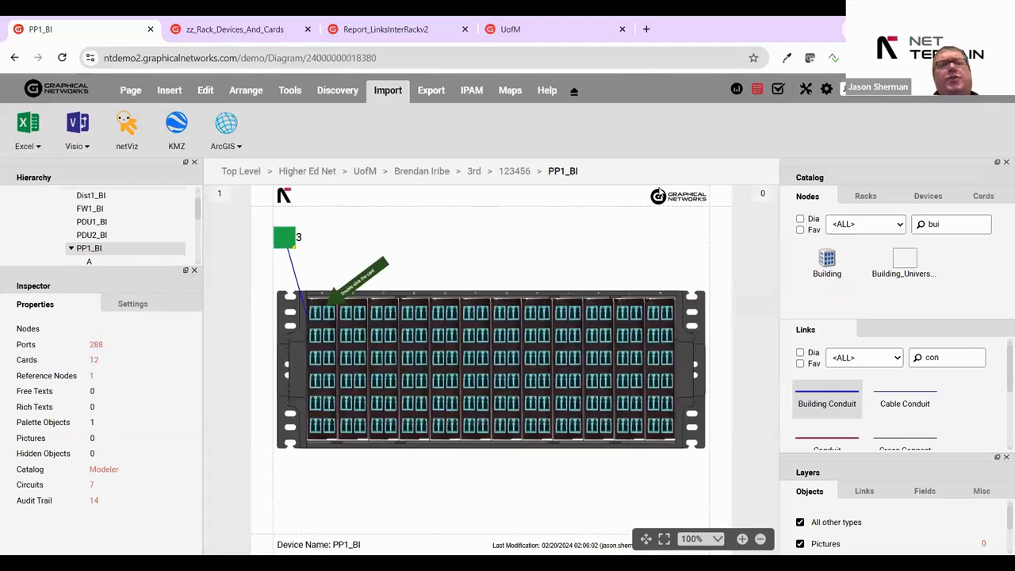
{"action": "left_click", "coordinate": [407, 176]}
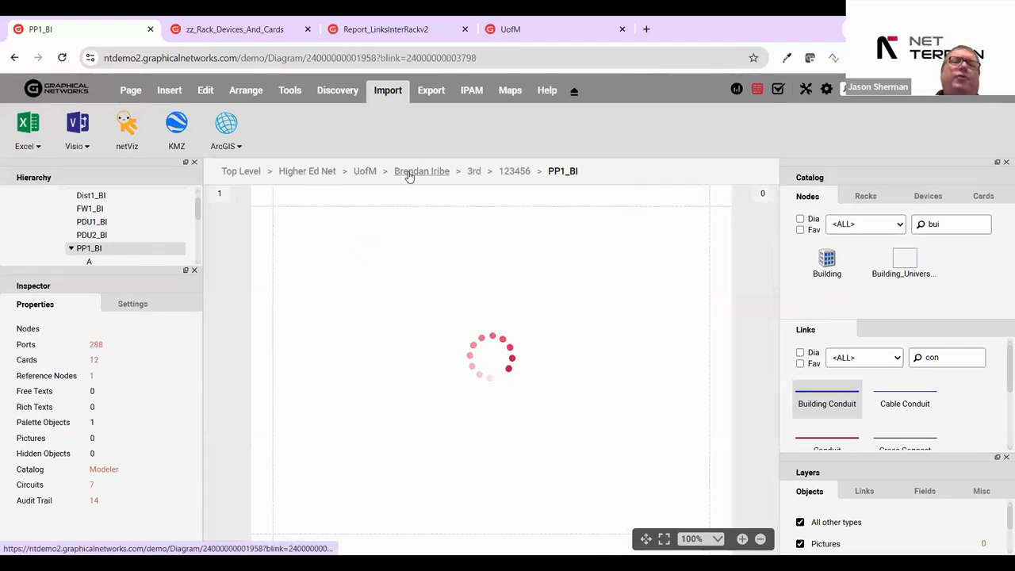
{"action": "left_click", "coordinate": [370, 176]}
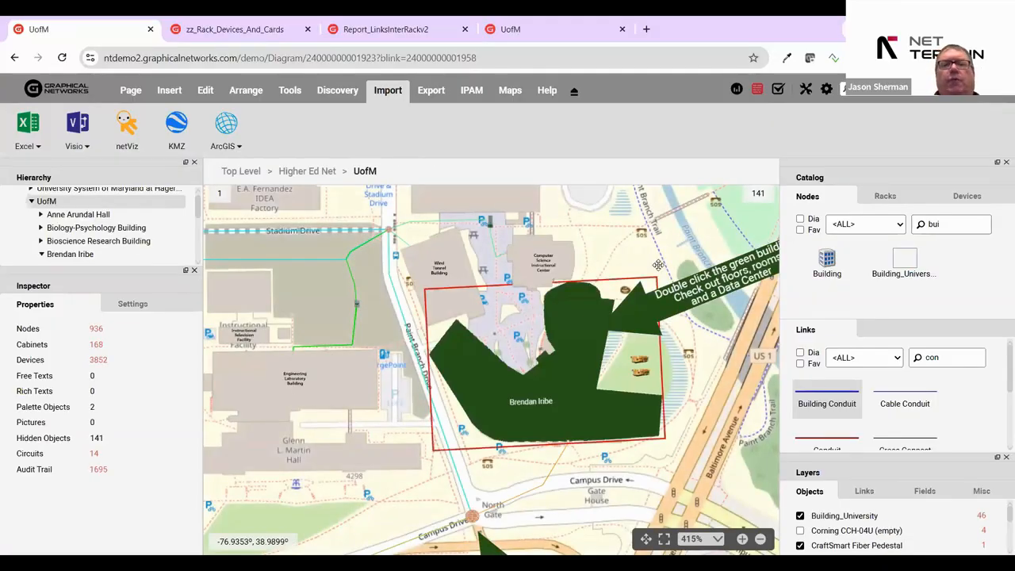
{"action": "left_click", "coordinate": [646, 539]}
{"action": "scroll", "coordinate": [496, 428], "scroll_direction": "up", "scroll_amount": 3}
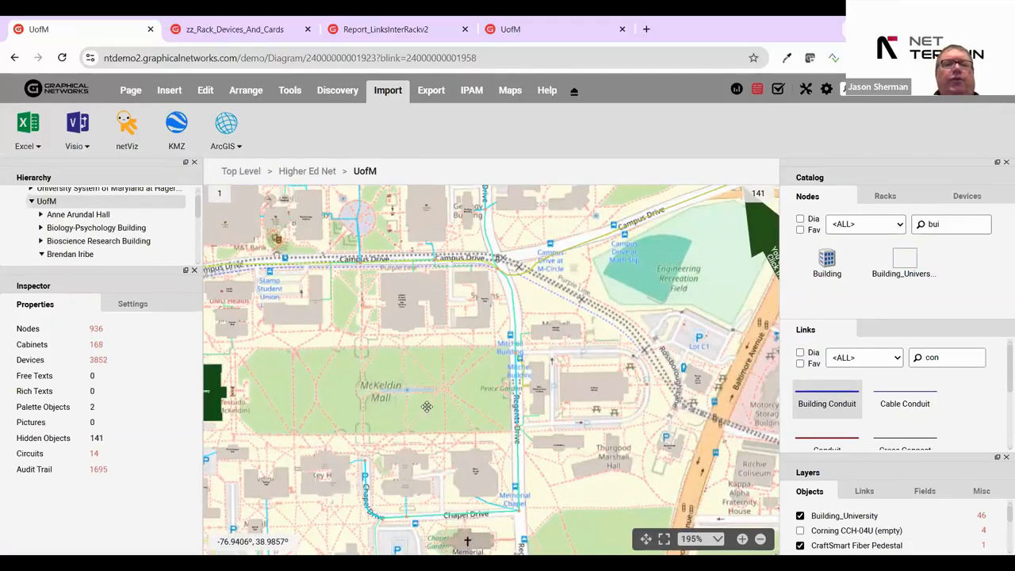
{"action": "scroll", "coordinate": [423, 405], "scroll_direction": "up", "scroll_amount": 3}
Start a new circuit from the pair Mckeldin Library and Main Administration Building.
{"action": "left_click", "coordinate": [281, 355]}
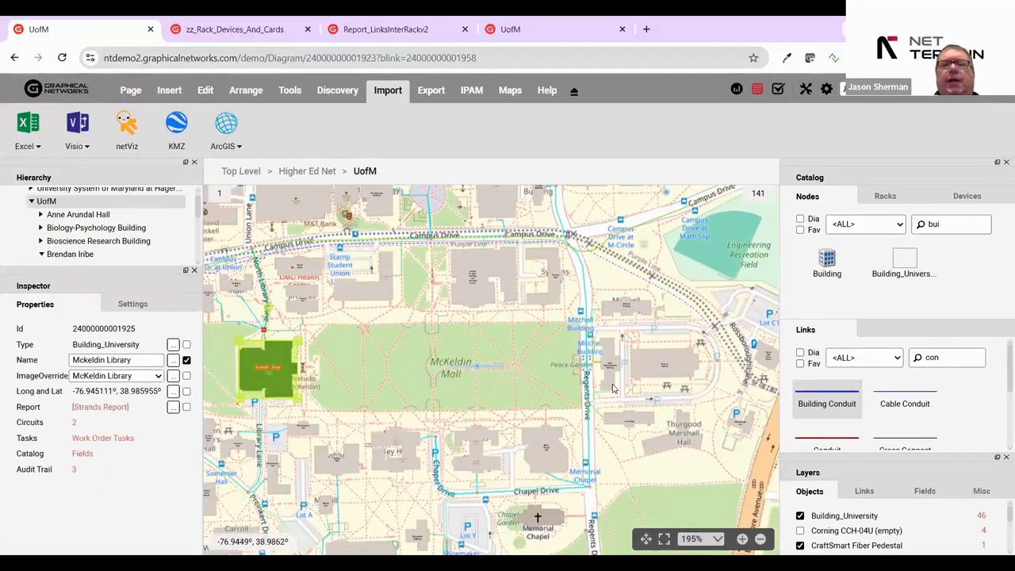
{"action": "left_click", "coordinate": [612, 388], "text": "ctrl"}
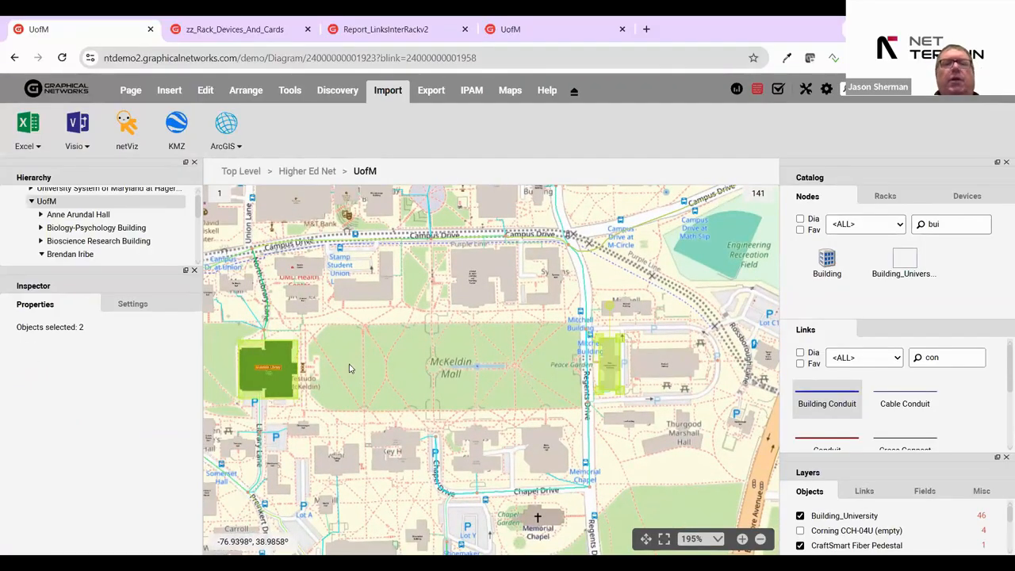
{"action": "left_click", "coordinate": [290, 90]}
{"action": "left_click", "coordinate": [195, 140]}
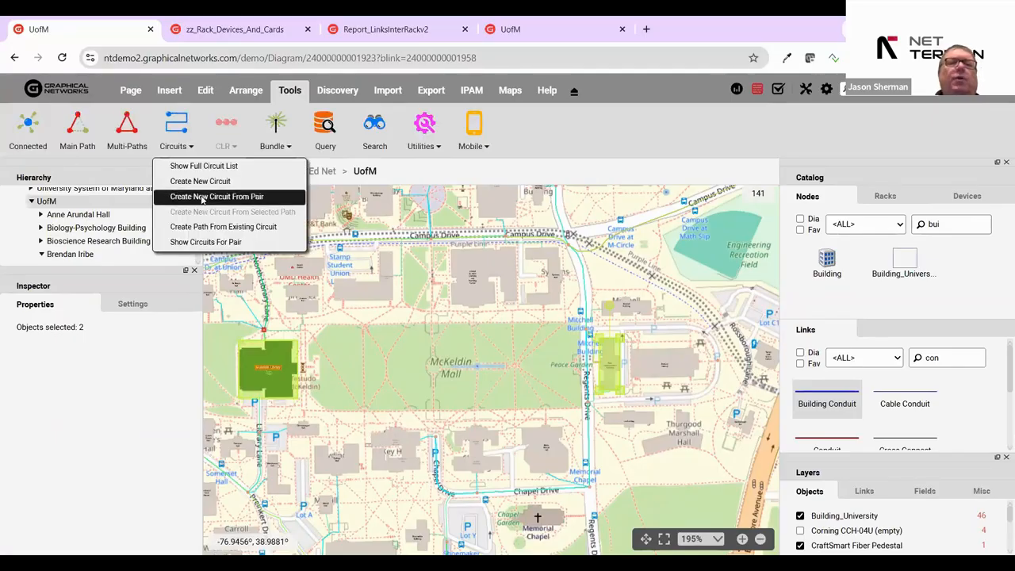
{"action": "left_click", "coordinate": [204, 198]}
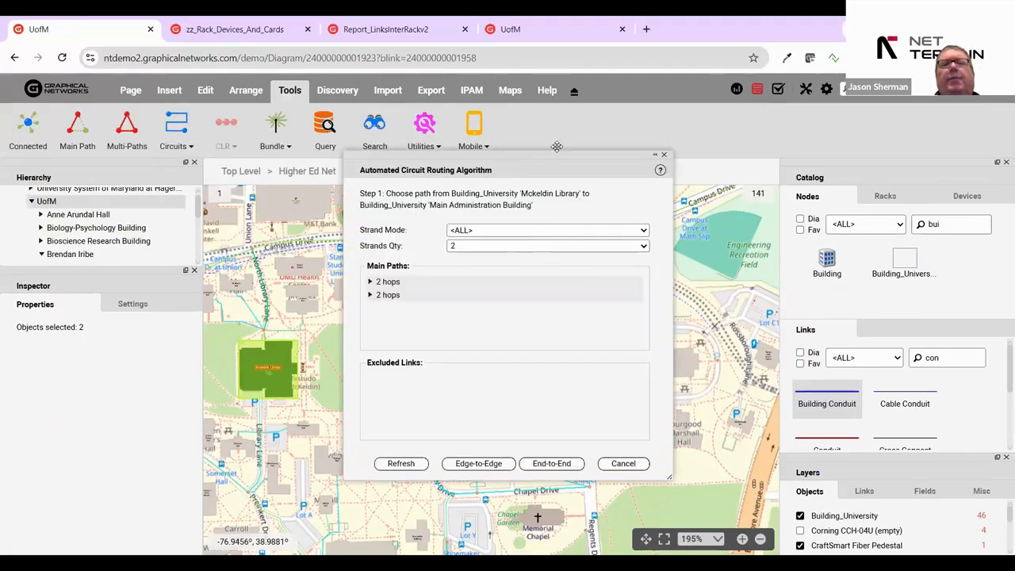
Examine the first proposed main path and its hops on the map, and cancel the automated circuit routing.
{"action": "left_click_drag", "start_coordinate": [501, 156], "coordinate": [818, 110]}
{"action": "left_click", "coordinate": [725, 236]}
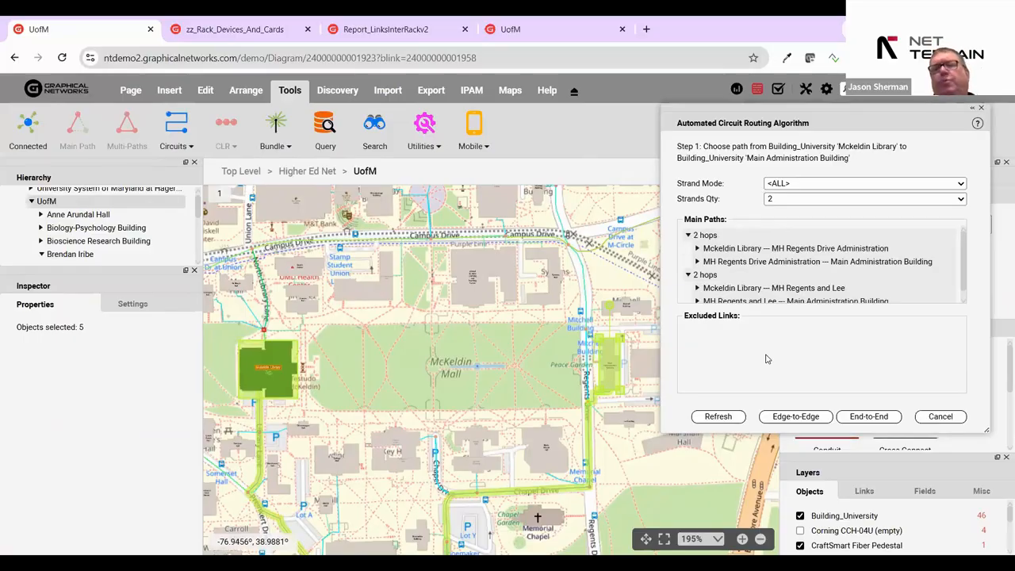
{"action": "left_click", "coordinate": [941, 417]}
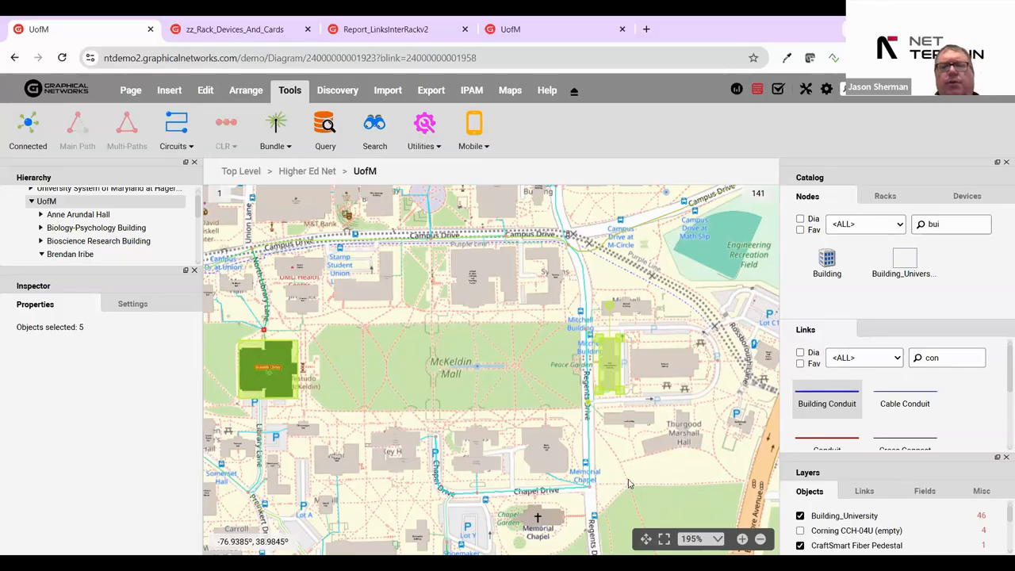
Go back to the Top Level and open the Sandbox diagram inside Logical Network Diagram.
{"action": "scroll", "coordinate": [629, 483], "scroll_direction": "down", "scroll_amount": 3}
{"action": "left_click", "coordinate": [616, 356]}
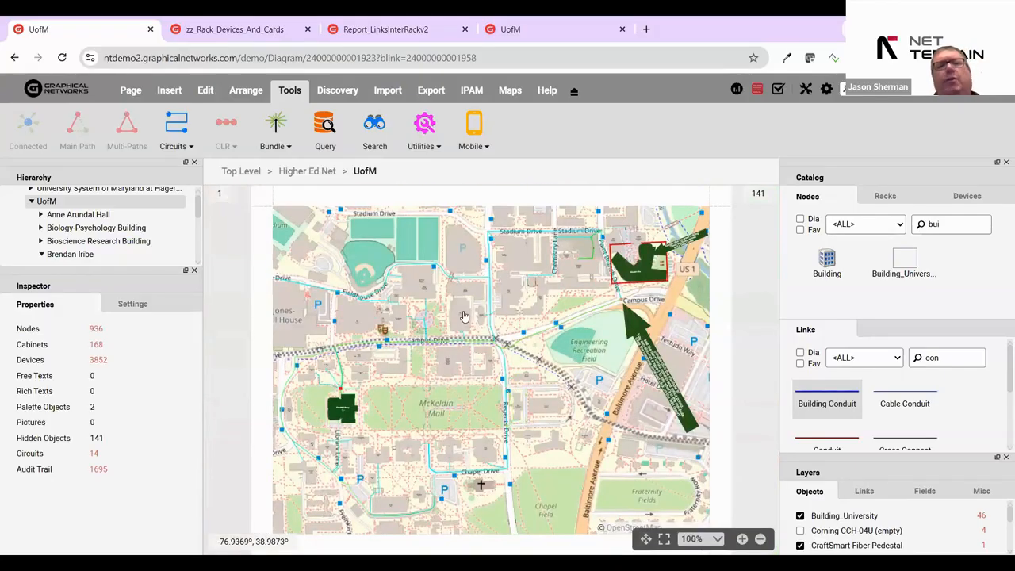
{"action": "left_click", "coordinate": [241, 172]}
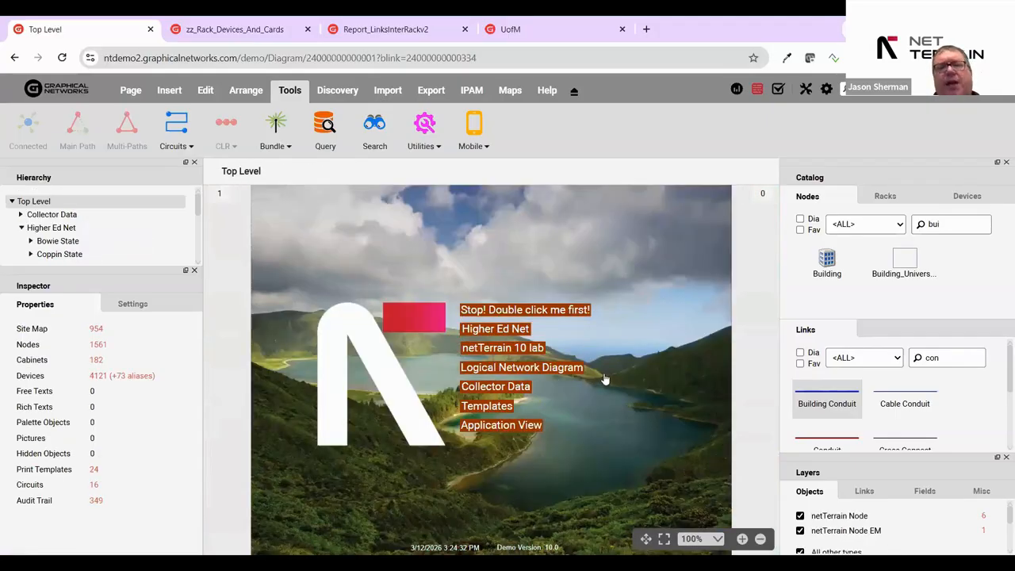
{"action": "left_click", "coordinate": [604, 372]}
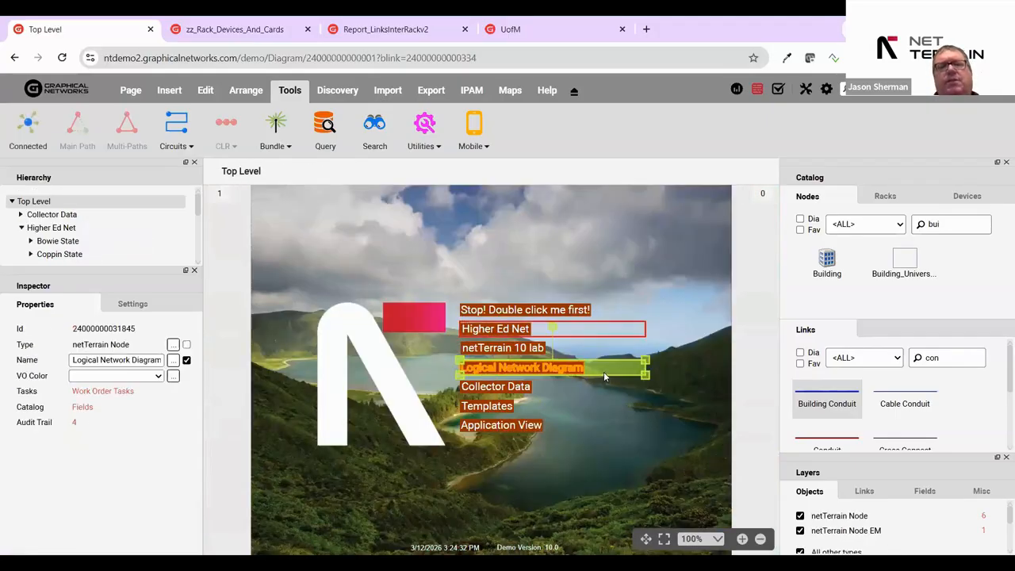
{"action": "double_click", "coordinate": [604, 372]}
{"action": "double_click", "coordinate": [421, 421]}
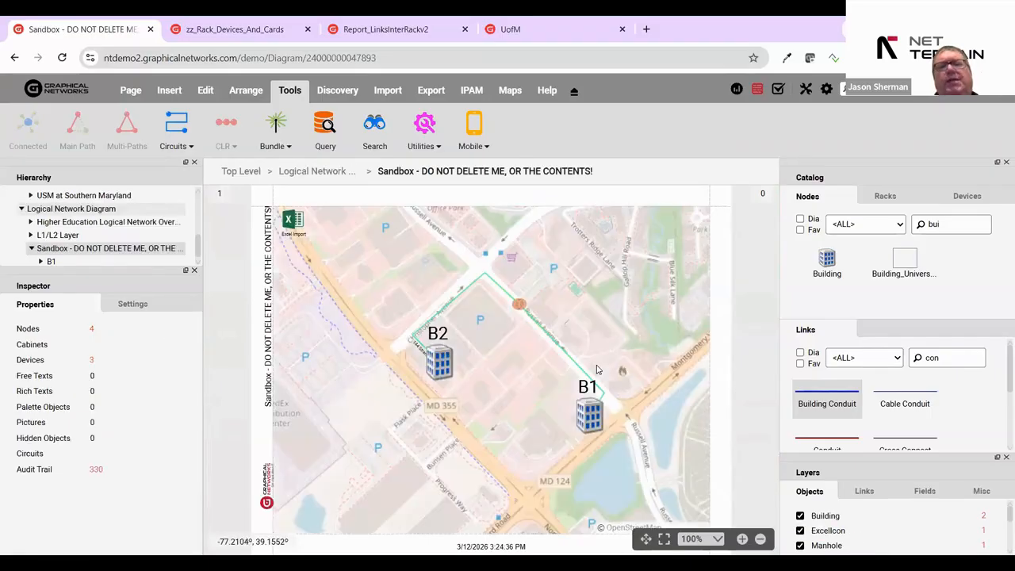
Open Manhole1 between buildings B1 and B2, examine Splice1 and patch panel PP2, and return to the Sandbox map.
{"action": "left_click", "coordinate": [593, 424]}
{"action": "left_click", "coordinate": [438, 377]}
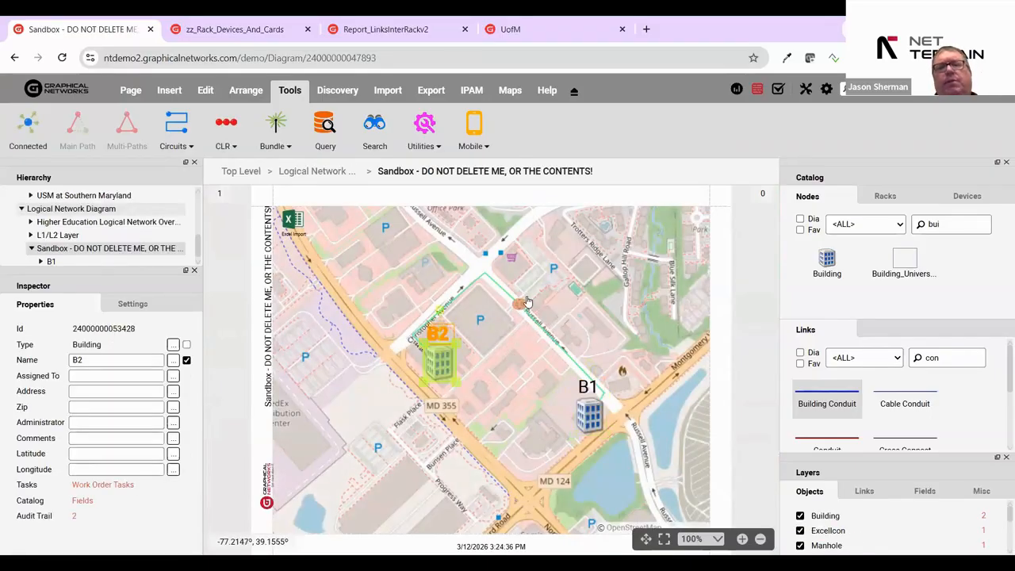
{"action": "double_click", "coordinate": [522, 303]}
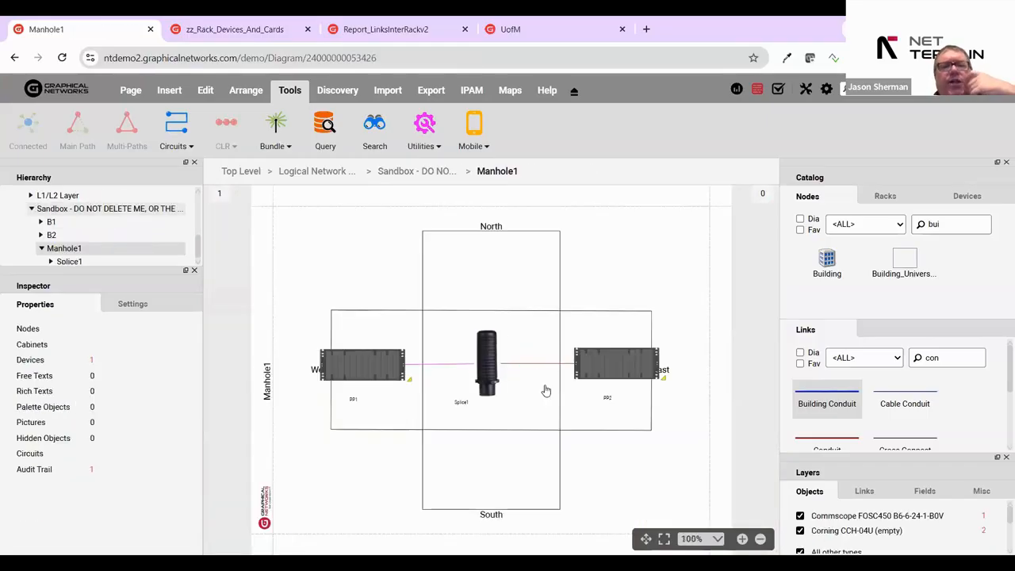
{"action": "left_click", "coordinate": [487, 373]}
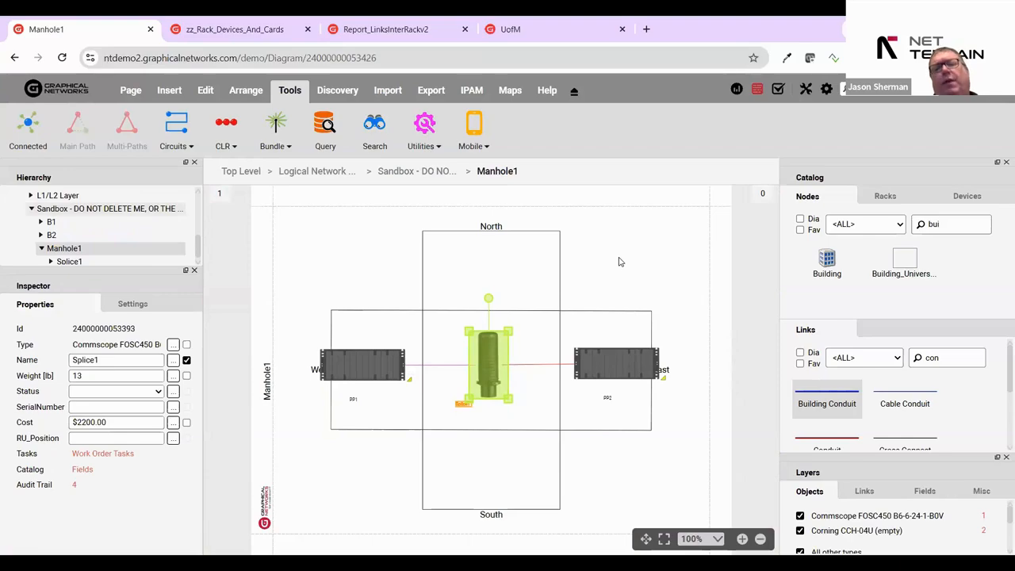
{"action": "left_click", "coordinate": [599, 364]}
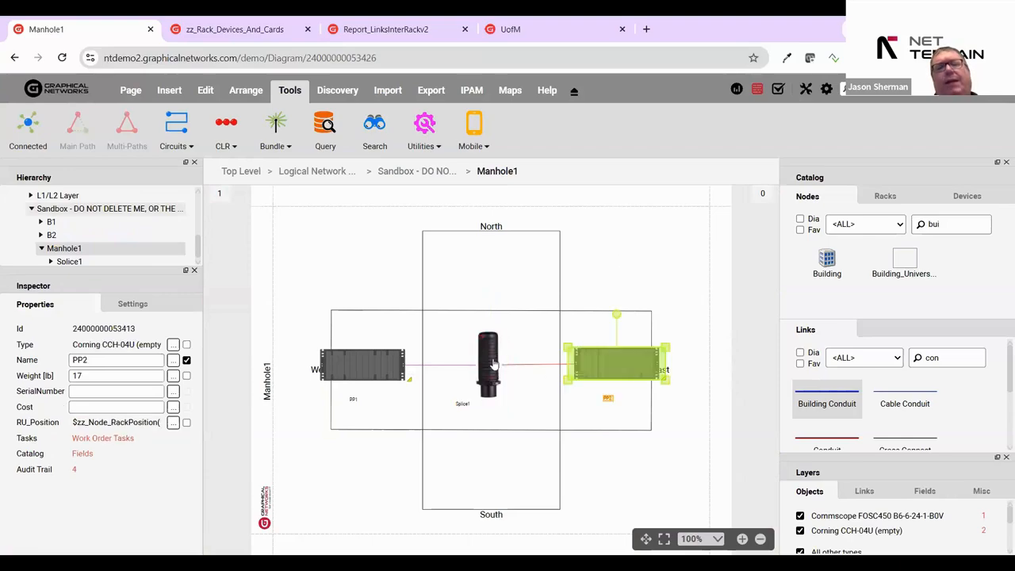
{"action": "left_click", "coordinate": [493, 363]}
{"action": "left_click", "coordinate": [421, 172]}
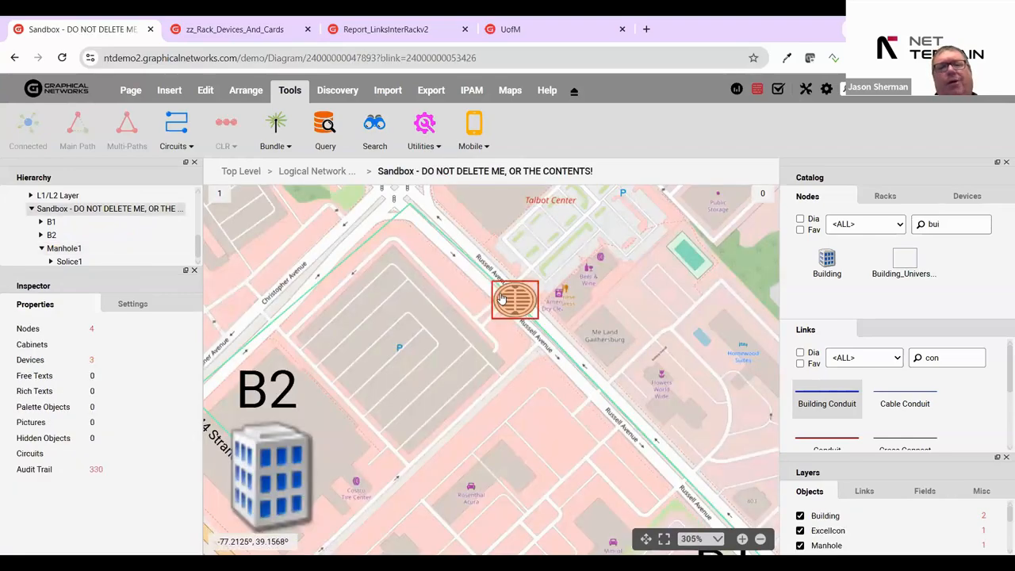
Examine the manhole, building B2 and the link between the manhole and B1, and clear the selection.
{"action": "left_click", "coordinate": [501, 299]}
{"action": "left_click", "coordinate": [278, 453]}
{"action": "scroll", "coordinate": [558, 397], "scroll_direction": "down", "scroll_amount": 3}
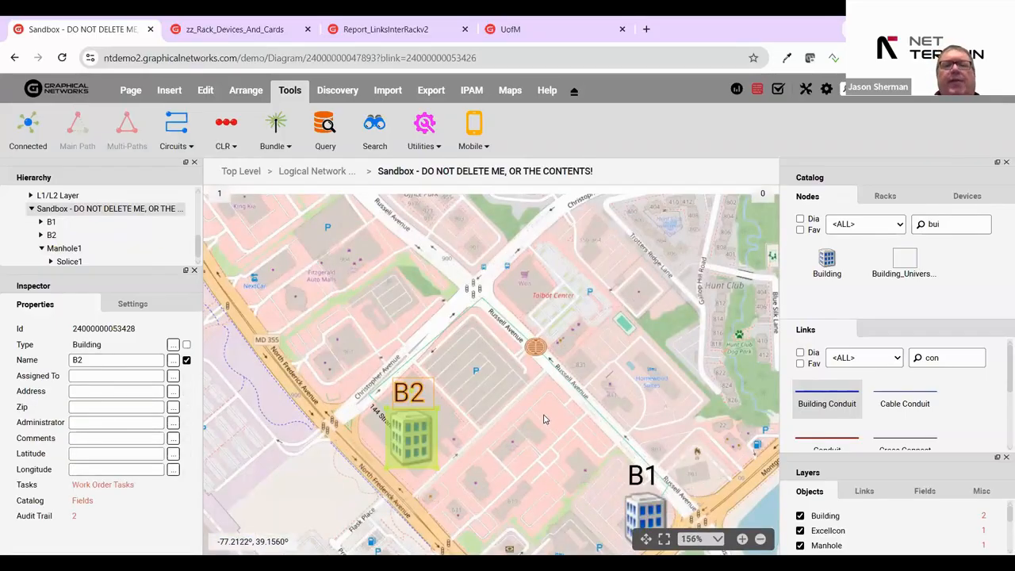
{"action": "scroll", "coordinate": [546, 418], "scroll_direction": "up", "scroll_amount": 2}
{"action": "left_click_drag", "start_coordinate": [602, 342], "coordinate": [501, 419]}
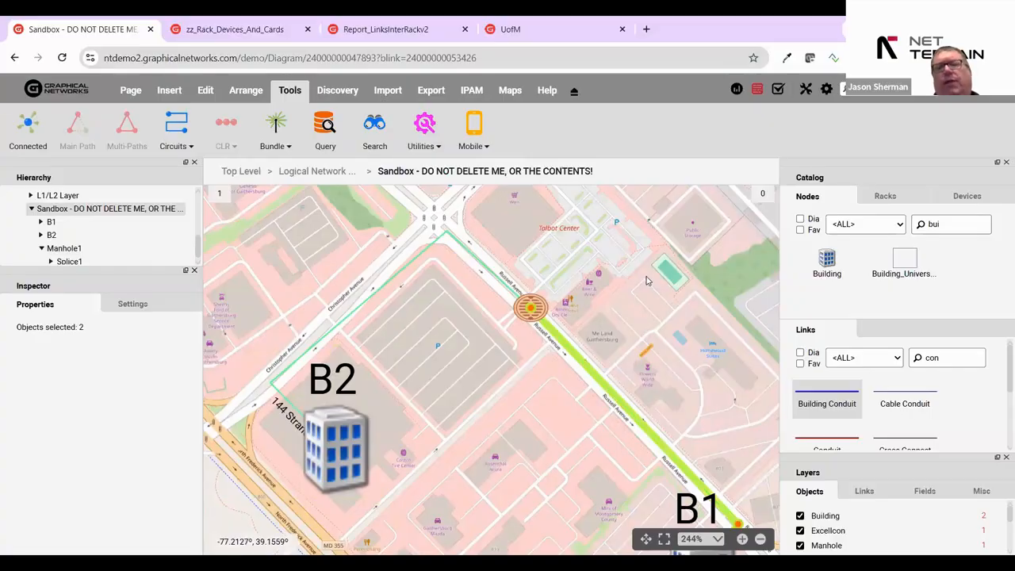
{"action": "left_click", "coordinate": [582, 436]}
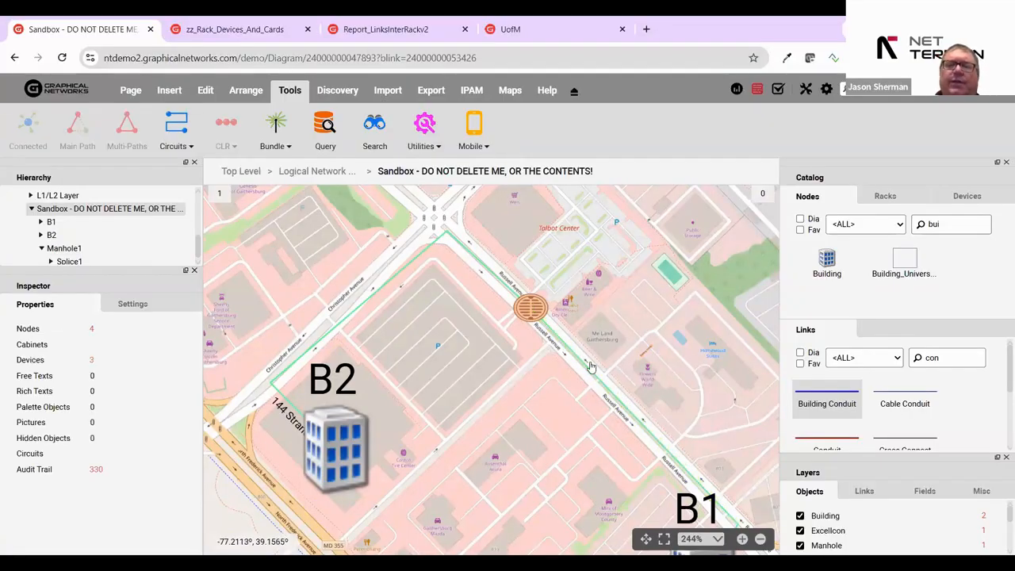